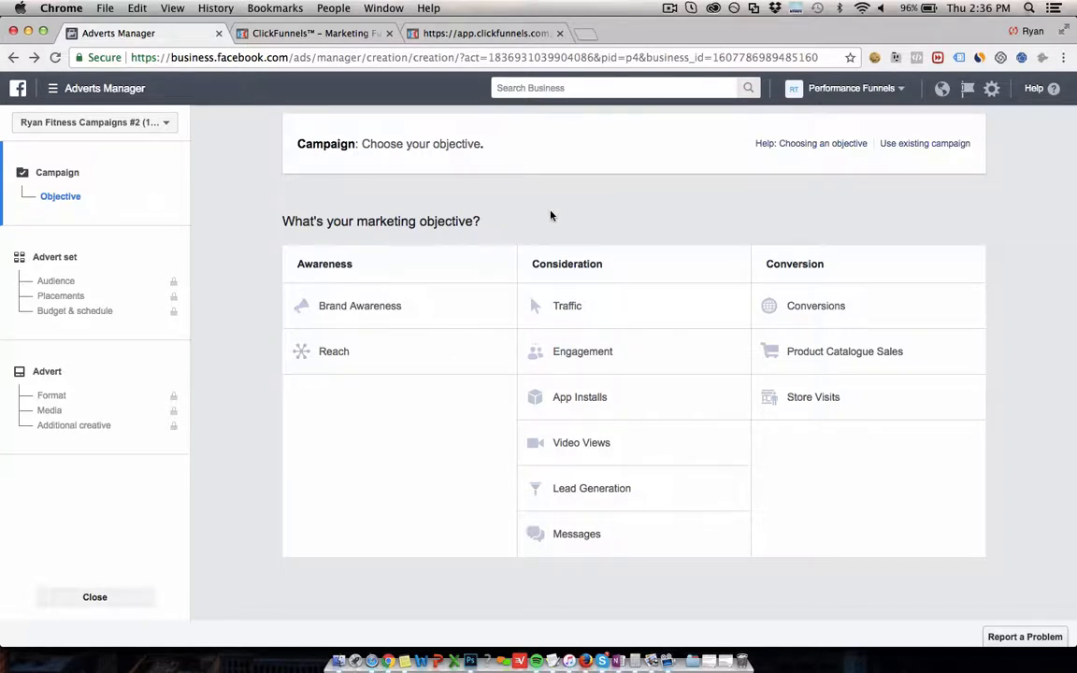
Step: Switch to ClickFunnels to view the Landing Page A - $30 for 30 step, and bring up the live landing page
left_click(315, 33)
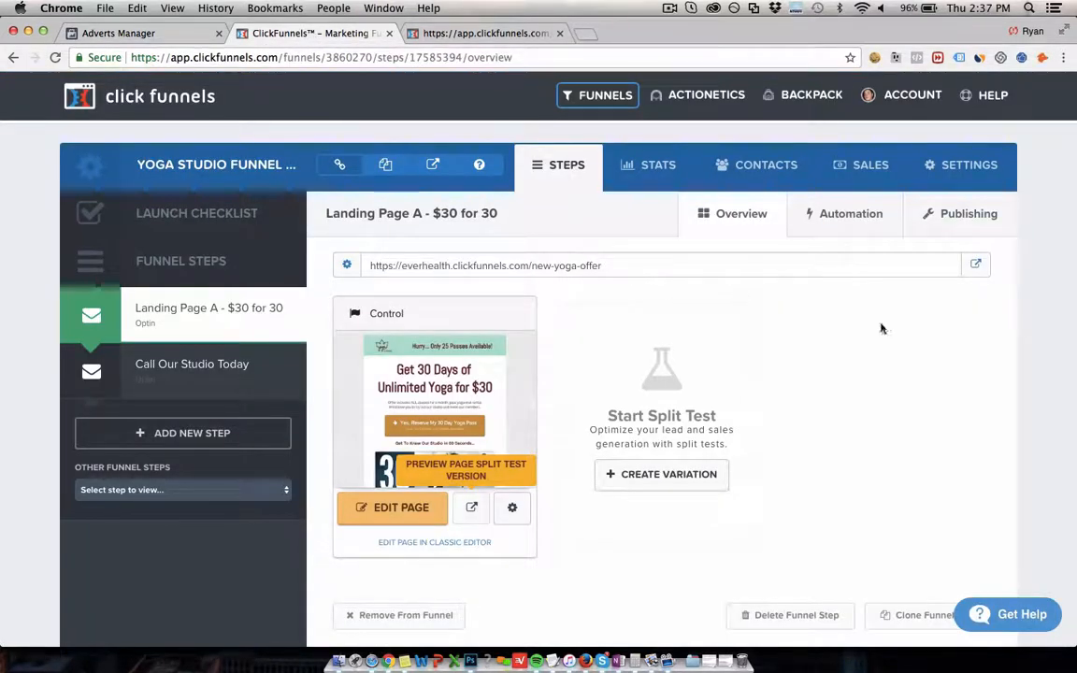
scroll(963, 333, "down", 1)
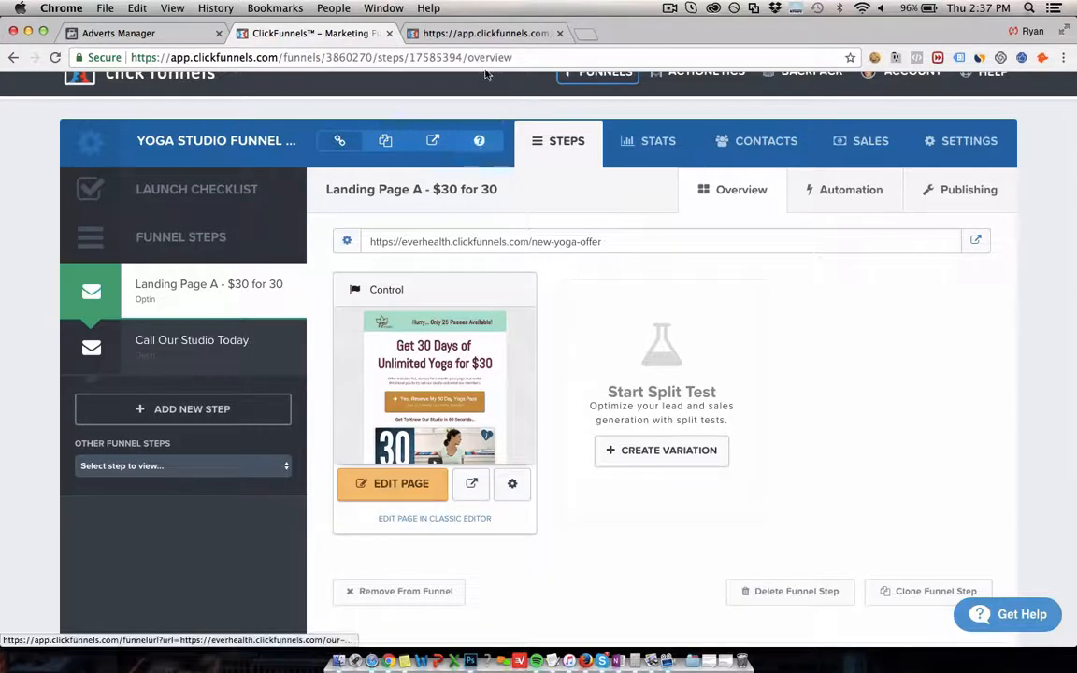
left_click(483, 34)
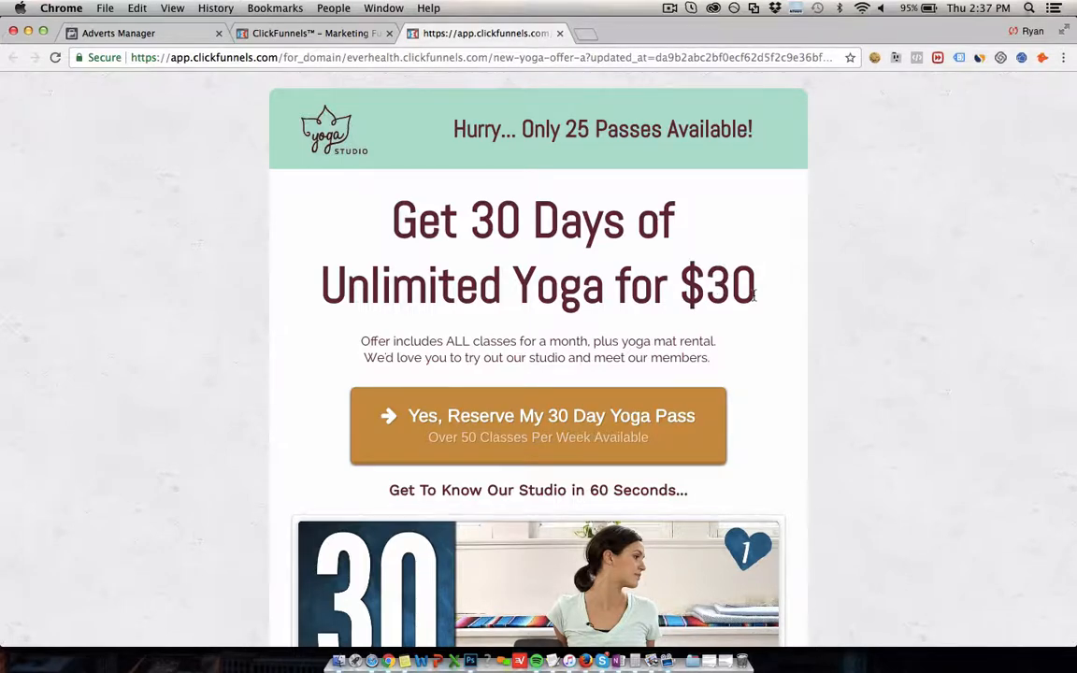
Step: Examine the yoga landing page from its headline offer through the studio video to the member testimonials
left_click_drag(757, 285, 493, 217)
left_click(455, 218)
scroll(778, 364, "down", 3)
scroll(779, 364, "down", 10)
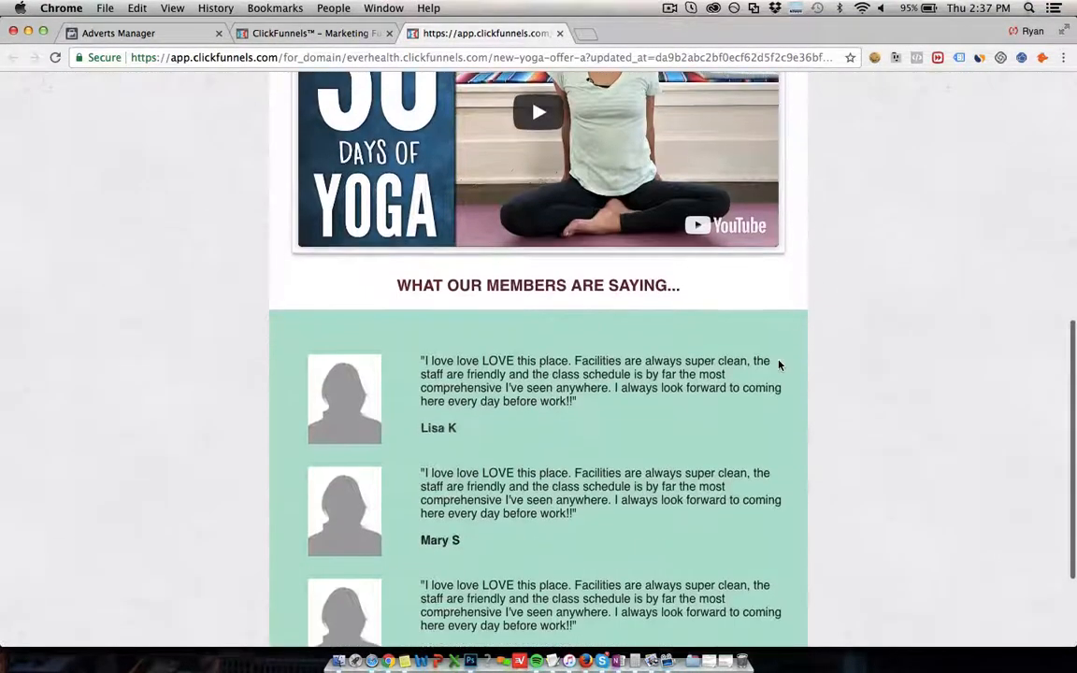
scroll(900, 356, "up", 5)
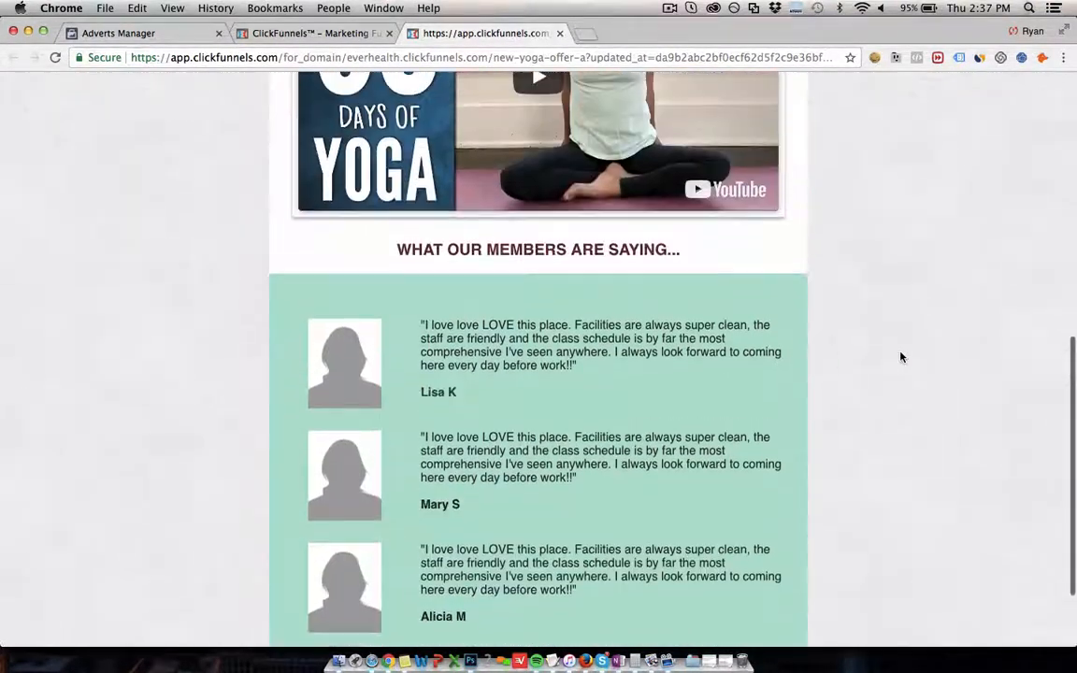
scroll(901, 356, "up", 10)
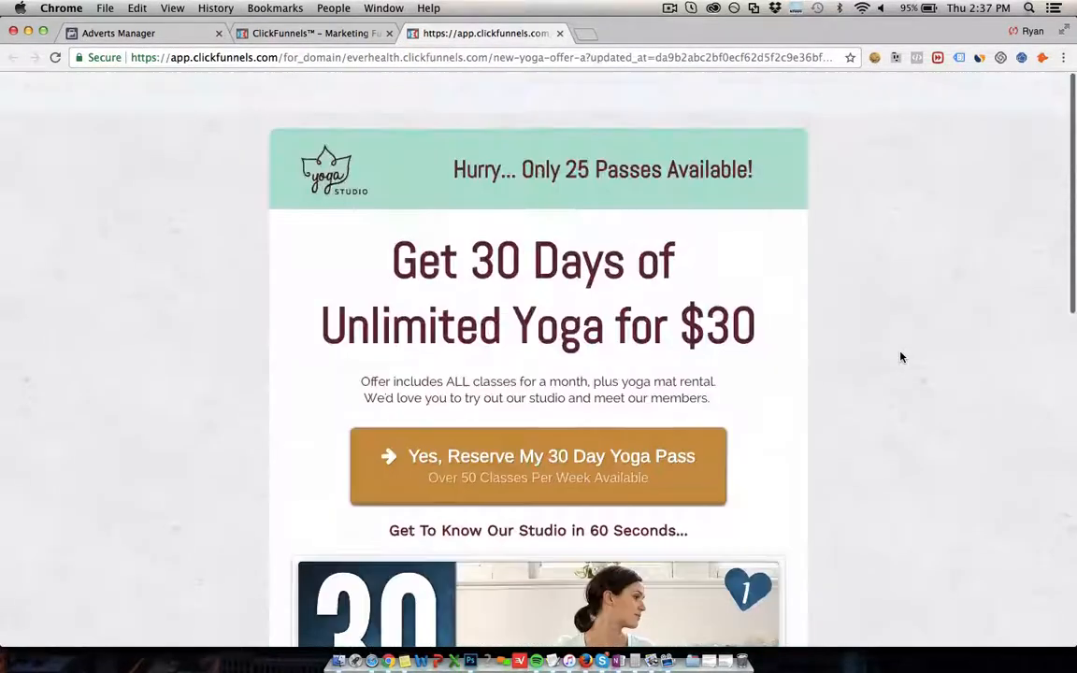
left_click_drag(761, 303, 387, 218)
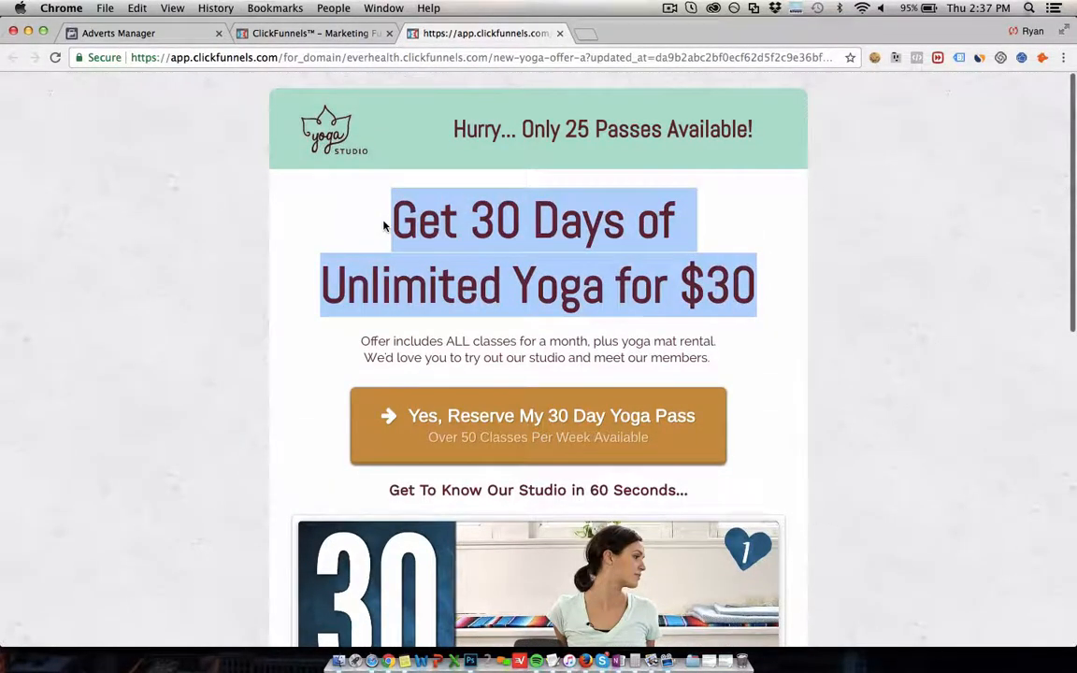
left_click(521, 221)
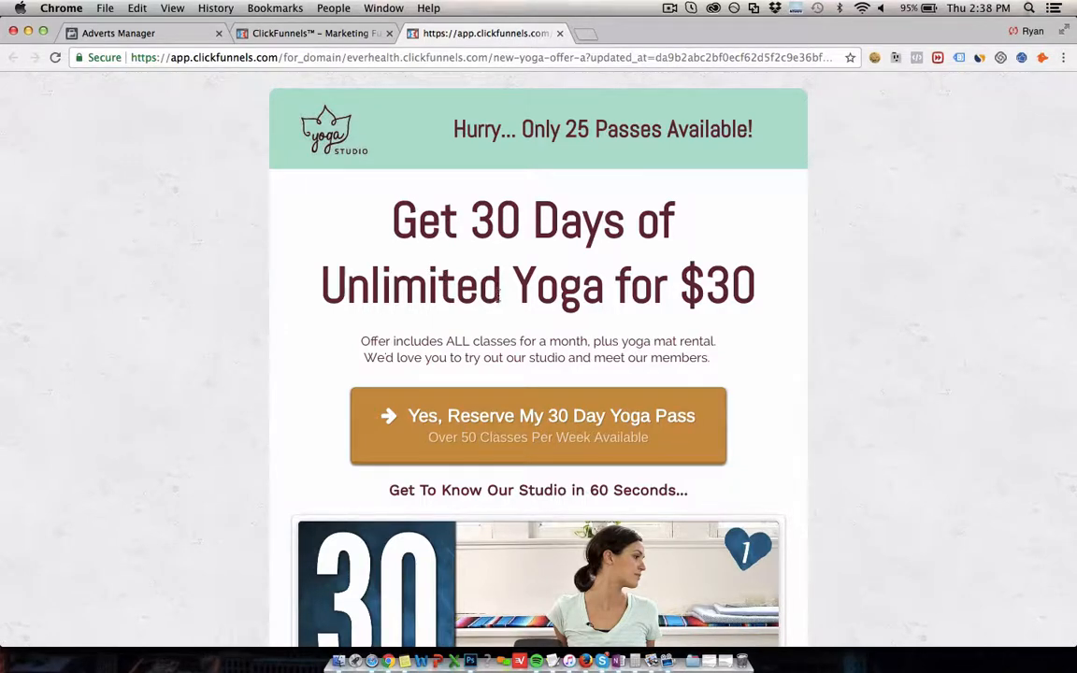
scroll(472, 277, "down", 3)
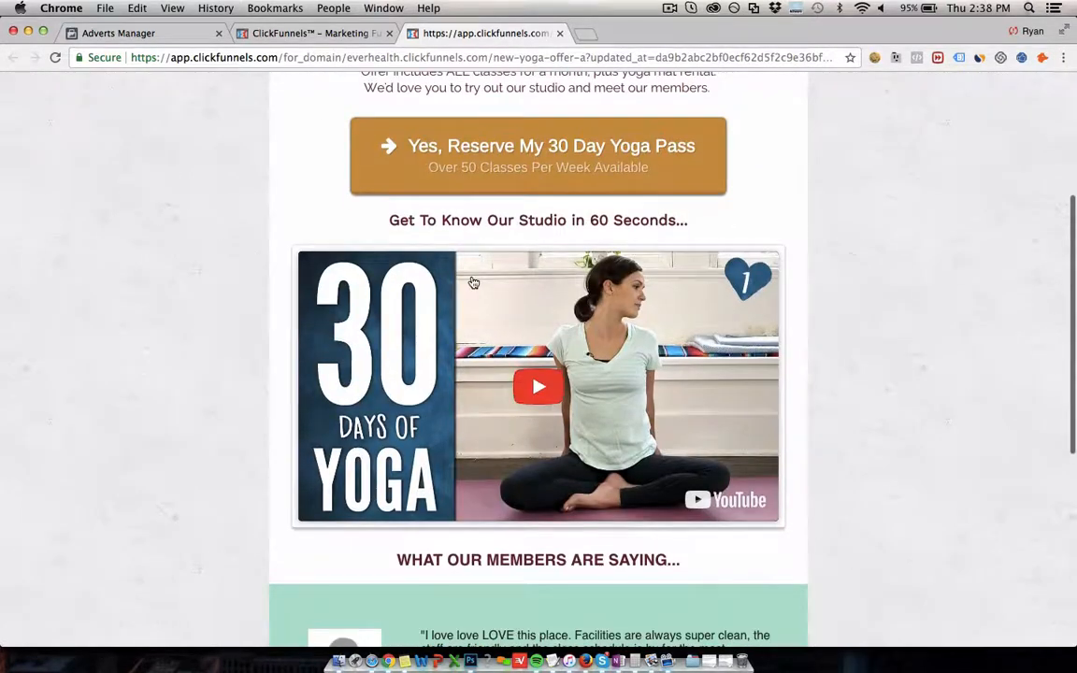
scroll(594, 248, "up", 1)
scroll(922, 308, "up", 2)
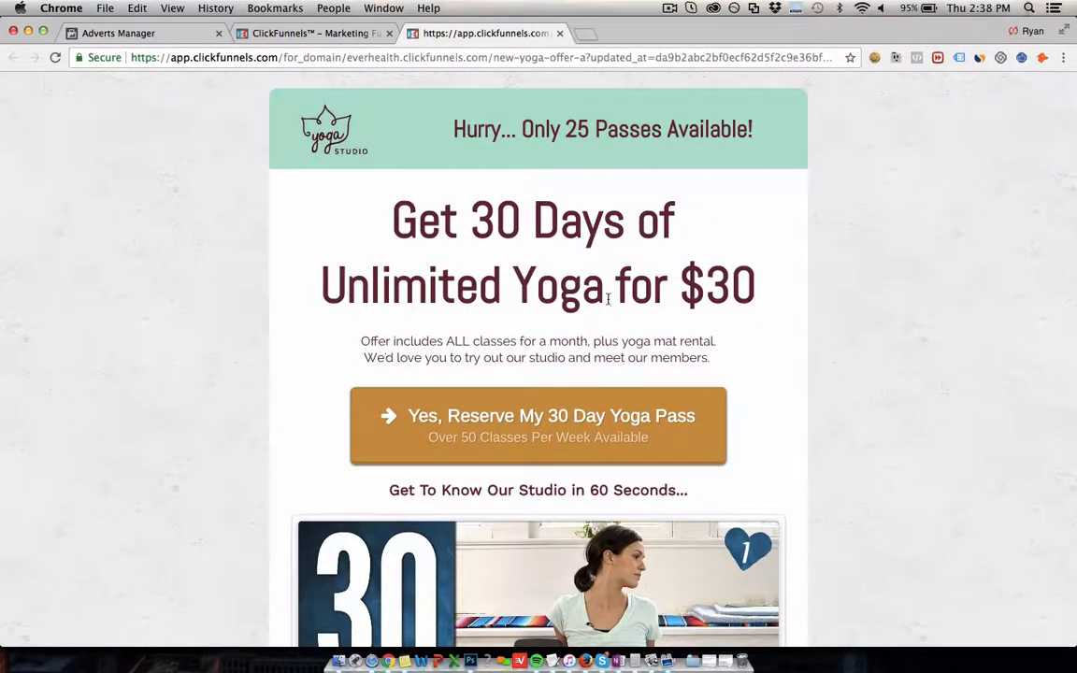
Step: Inspect the headline's wording, open the 30 day yoga pass reservation form to check its fields, and close it
double_click(542, 282)
left_click(542, 283)
double_click(540, 285)
left_click(539, 287)
left_click(555, 415)
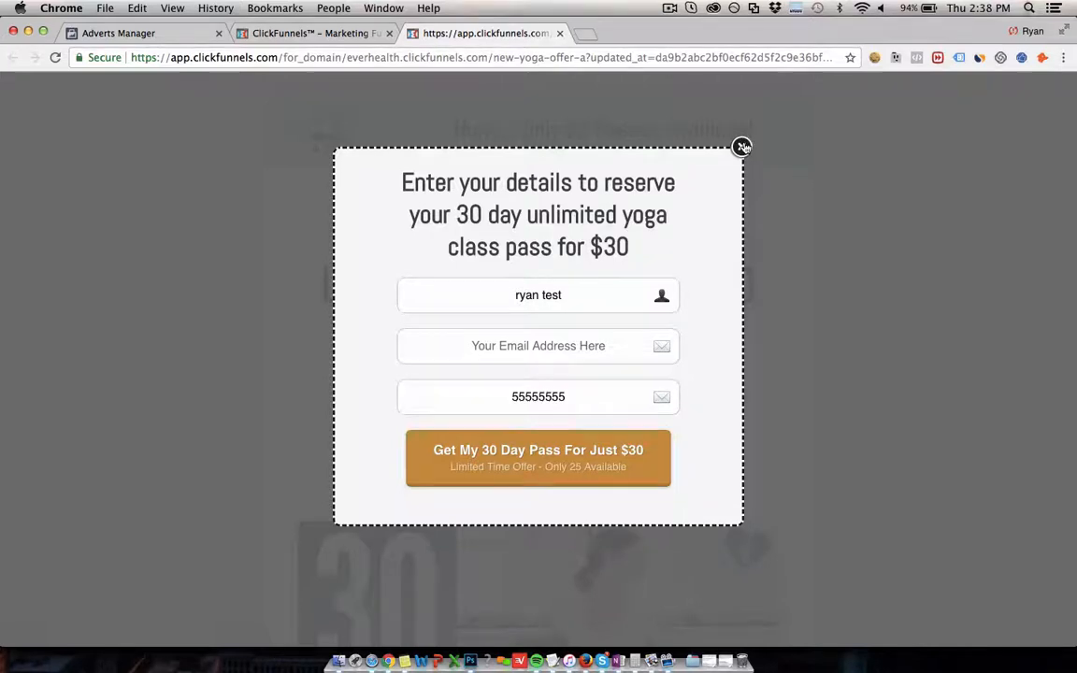
left_click(741, 146)
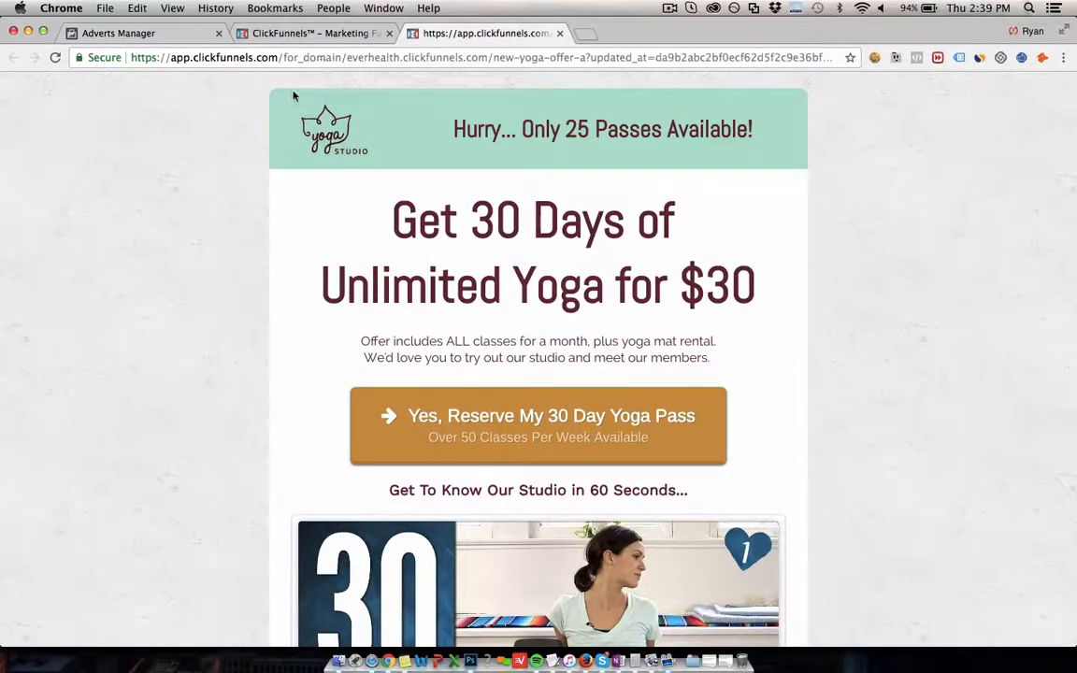
Step: In Facebook Adverts Manager, create a campaign with the Conversions objective named Yoga Test Campaign and continue to the advert set
left_click(136, 34)
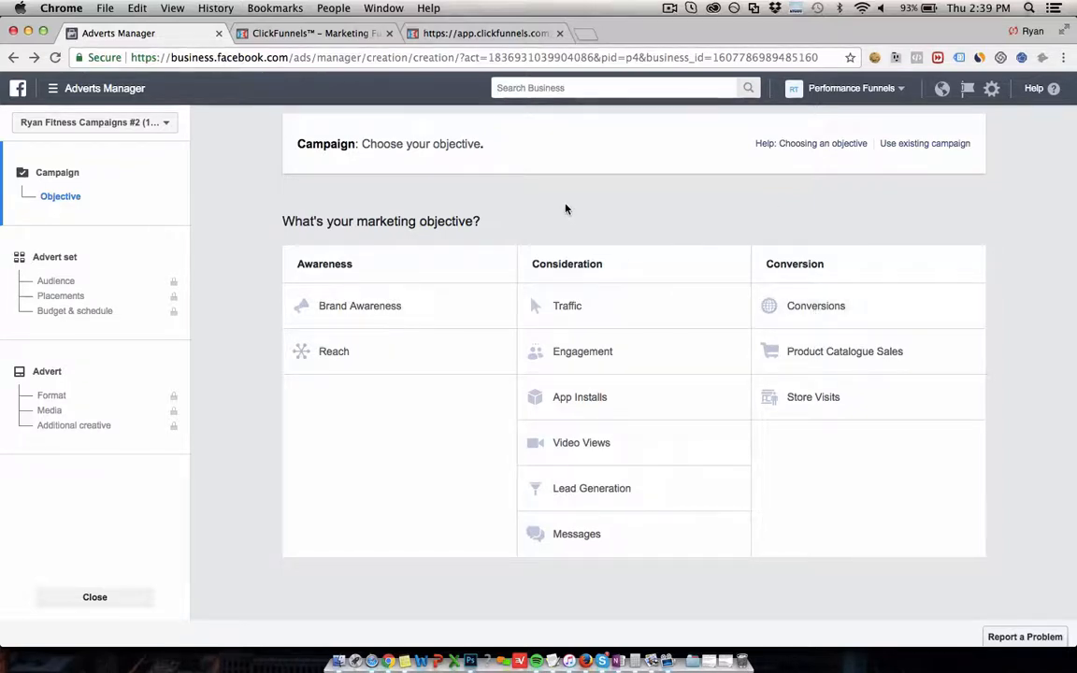
left_click(797, 308)
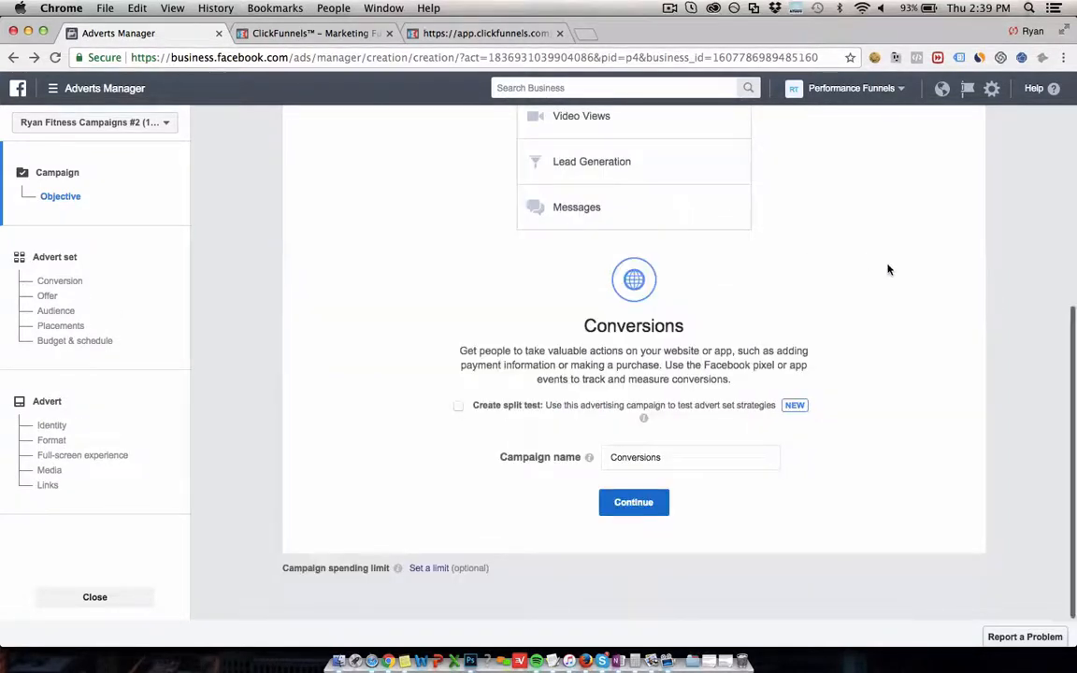
left_click(681, 500)
key("super+a")
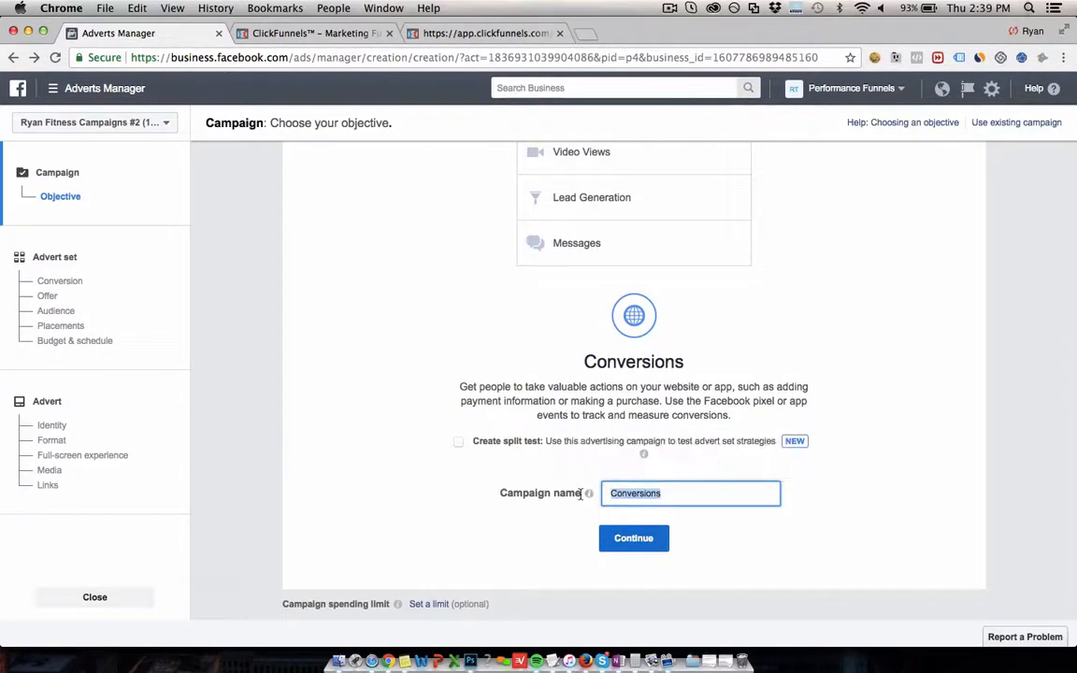
type("Yoga Test Campaign")
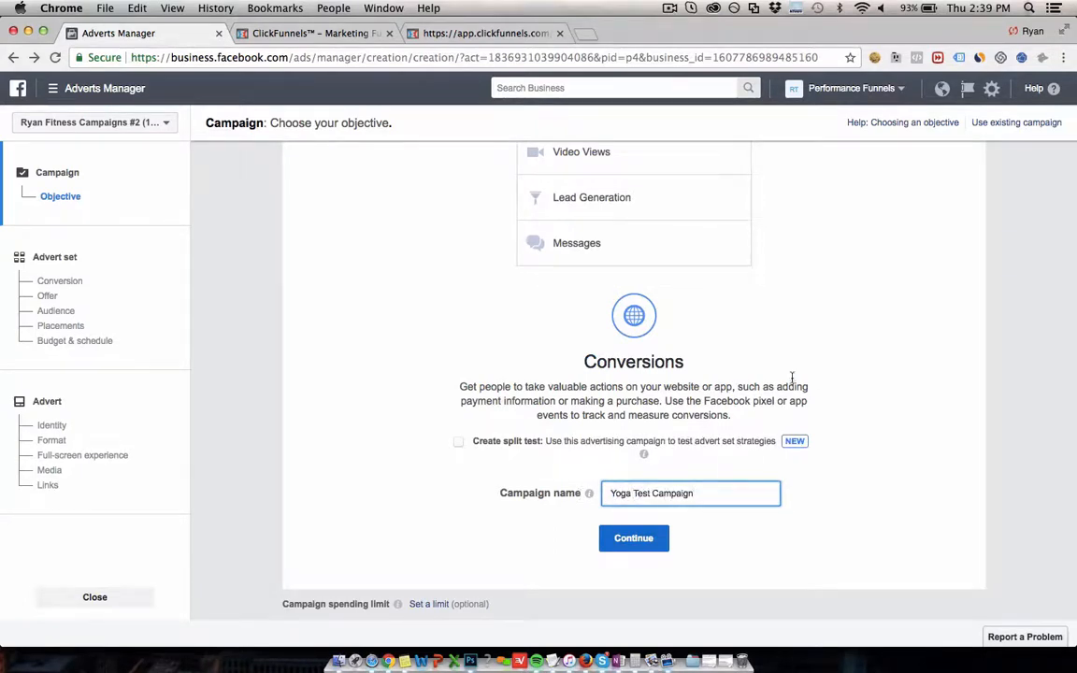
scroll(811, 378, "up", 2)
scroll(812, 378, "down", 3)
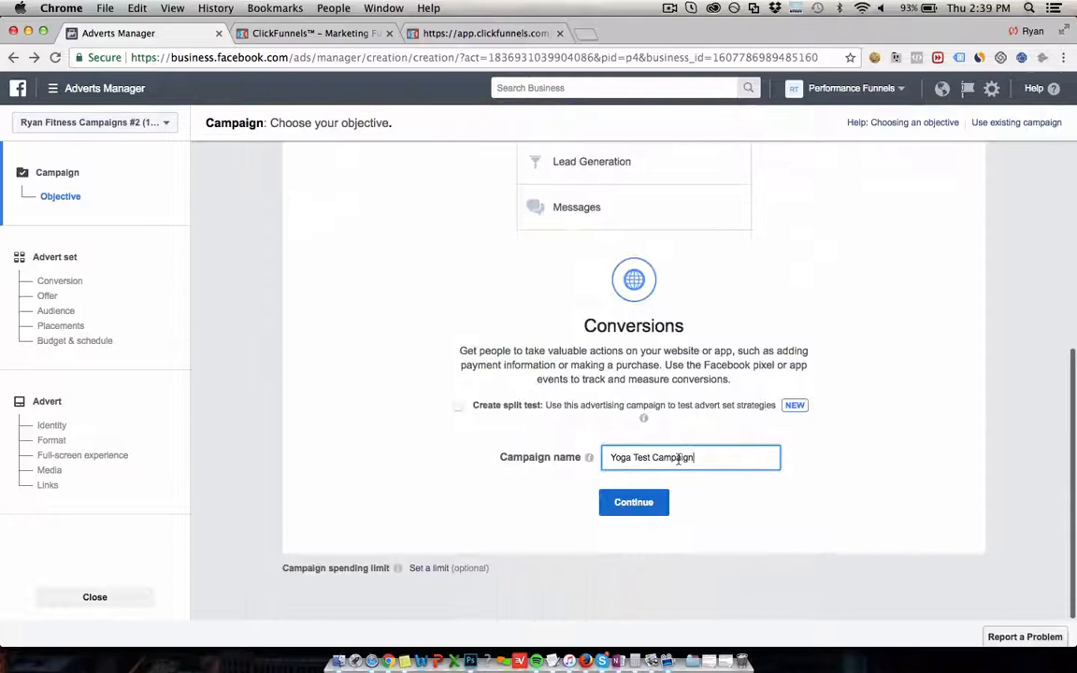
left_click(633, 502)
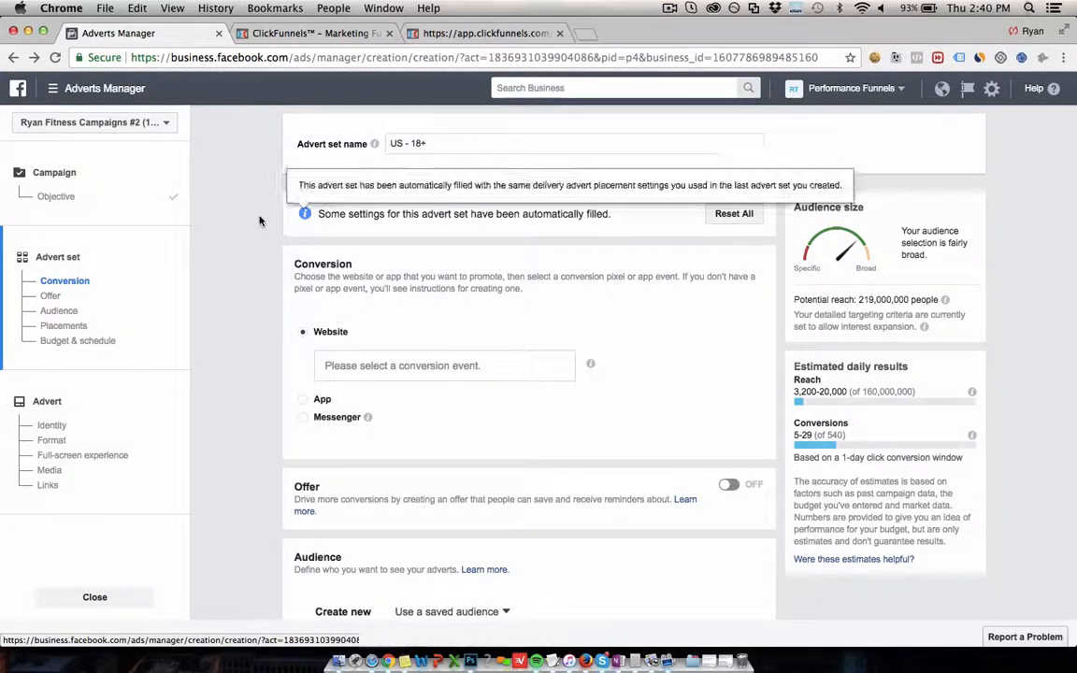
Step: Set the advert set's website conversion event to Lead from the Gym Client Campaigns Pixel
left_click(445, 367)
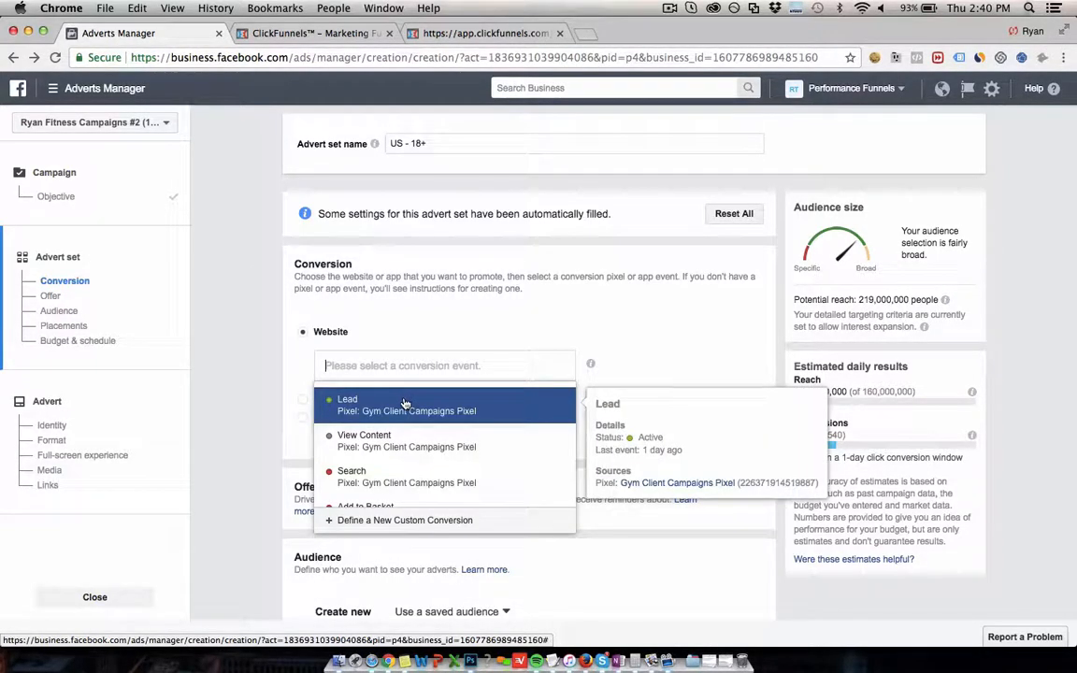
left_click(404, 403)
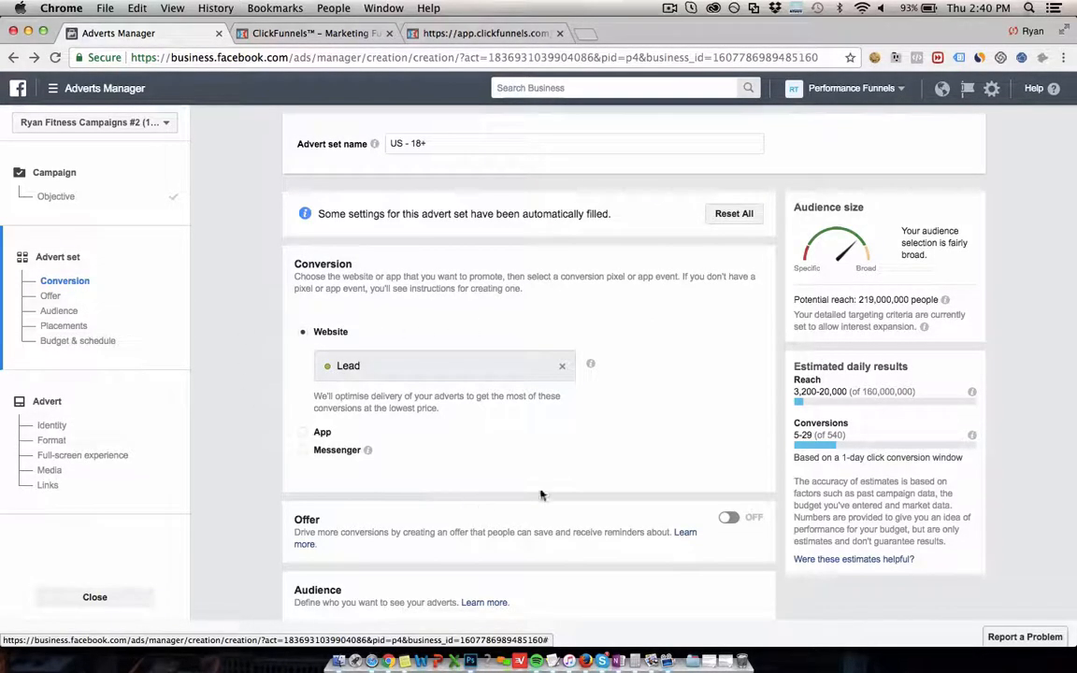
Step: Review the advert set's audience targeting options and compare them with the yoga landing page
scroll(663, 457, "down", 1)
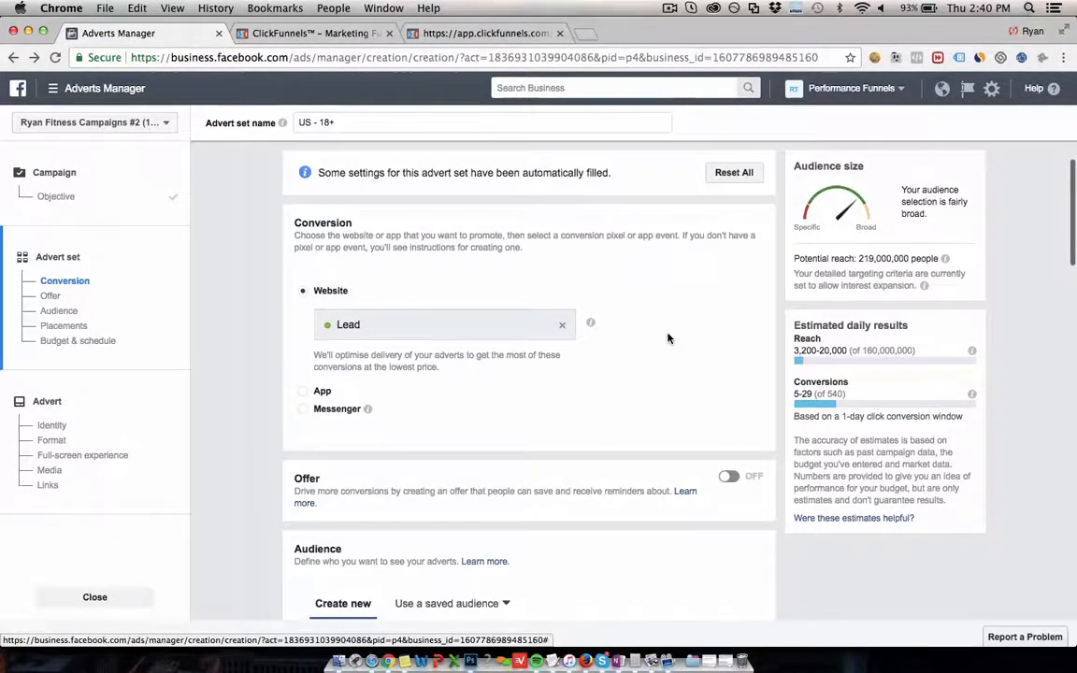
scroll(668, 340, "down", 1)
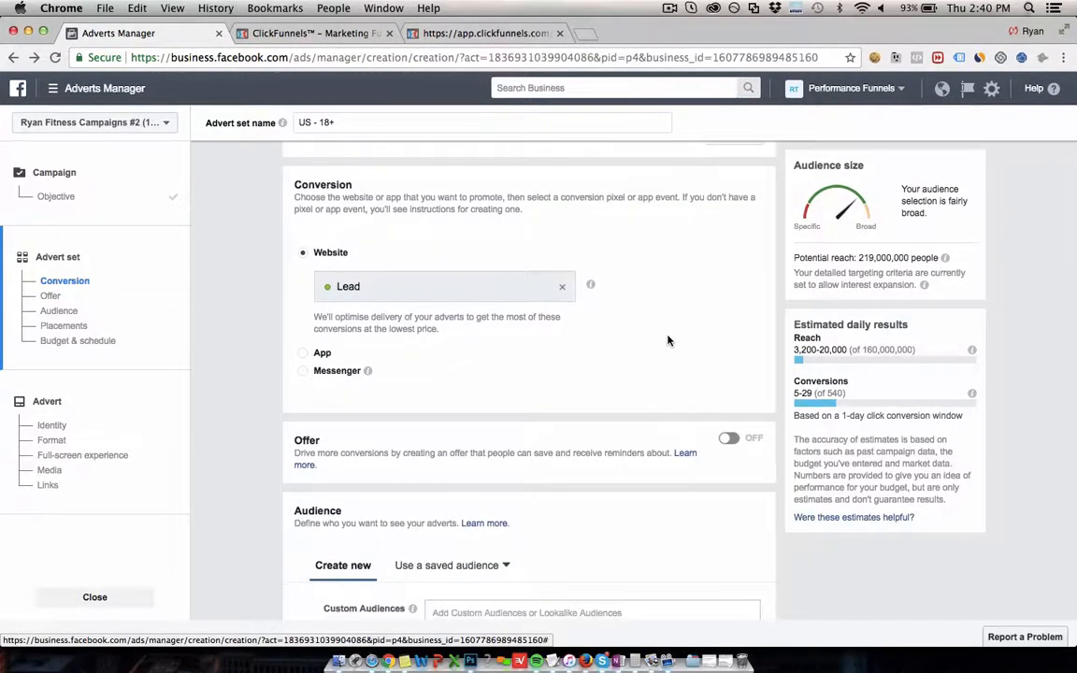
scroll(667, 341, "down", 1)
scroll(667, 341, "down", 5)
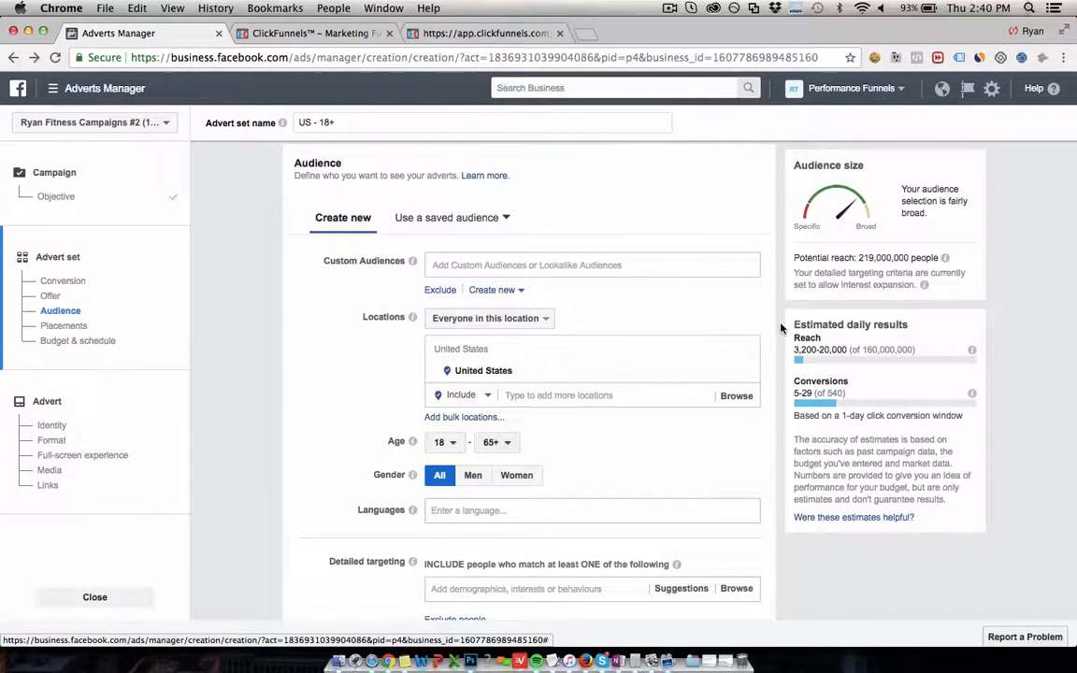
scroll(782, 327, "down", 3)
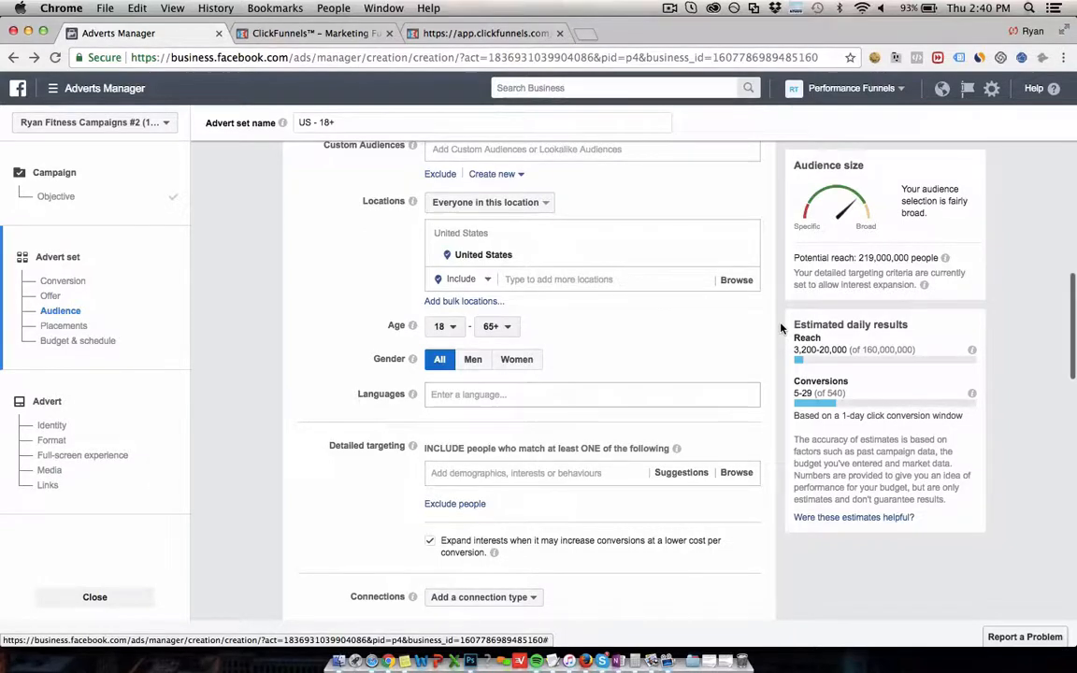
scroll(781, 327, "up", 3)
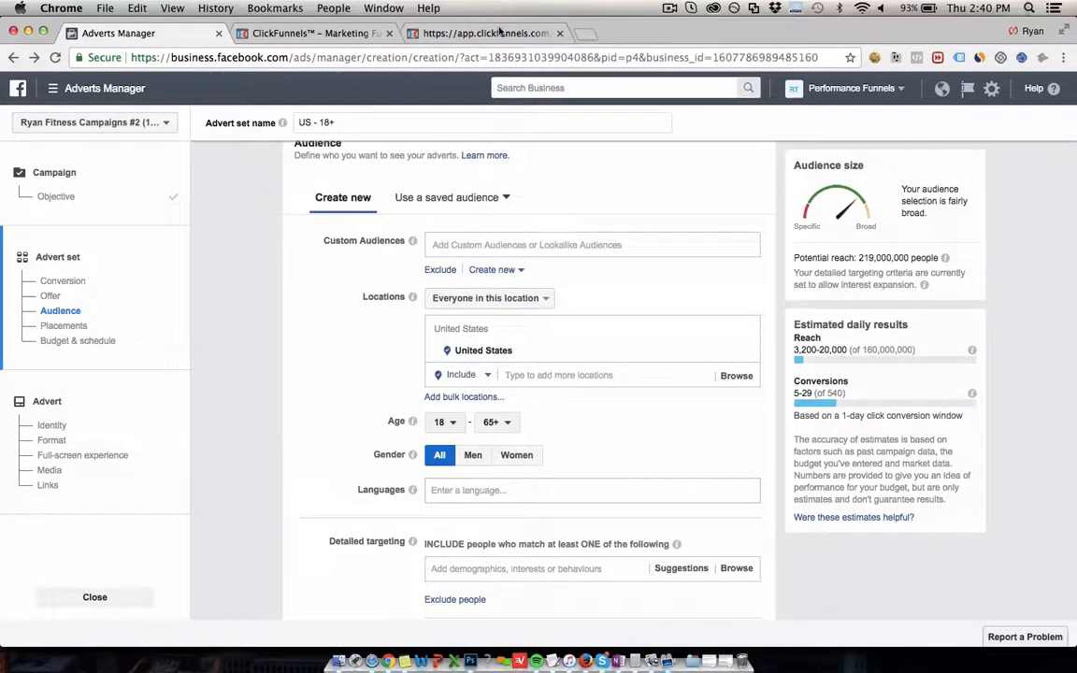
left_click(500, 31)
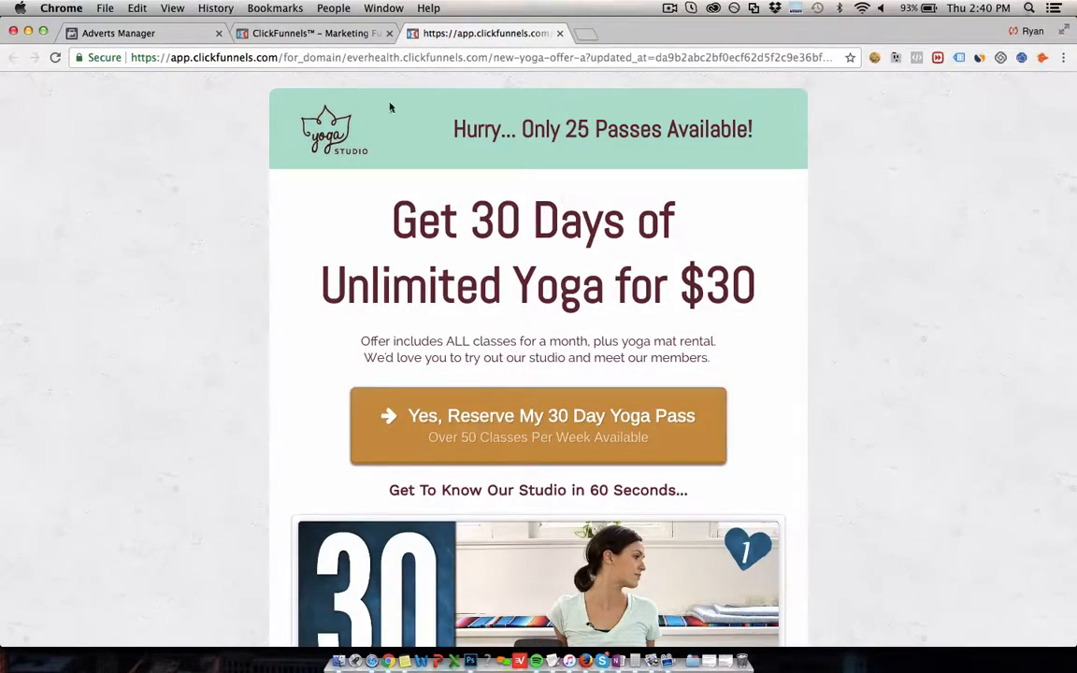
left_click(174, 37)
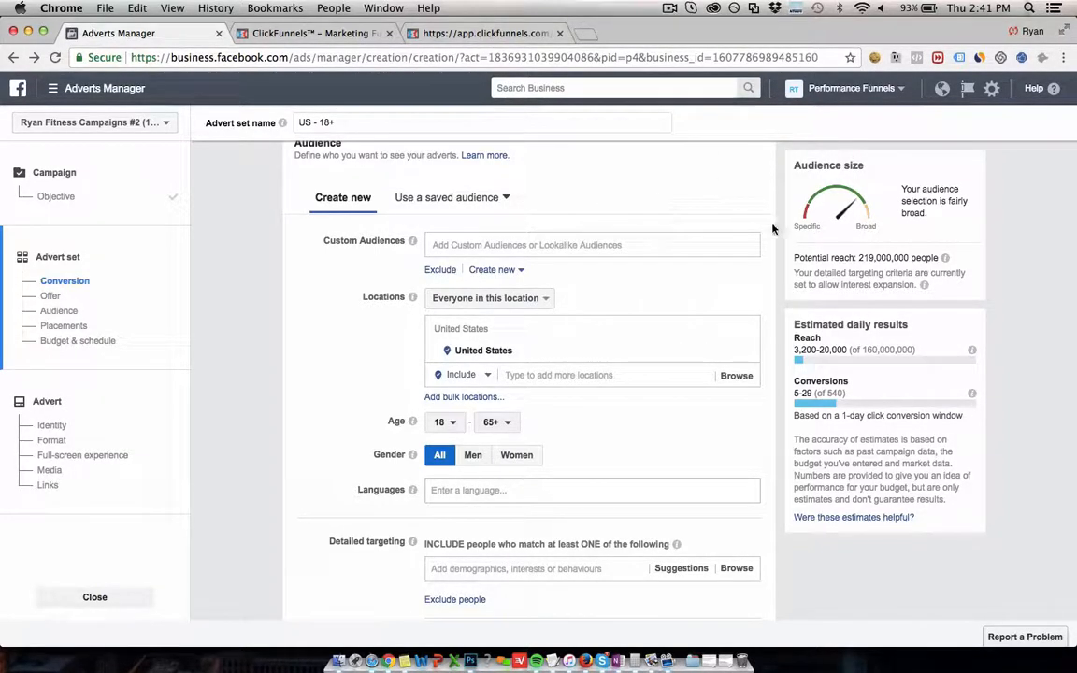
Step: Restrict the advert set's audience gender to Women
scroll(785, 238, "up", 1)
scroll(783, 241, "up", 1)
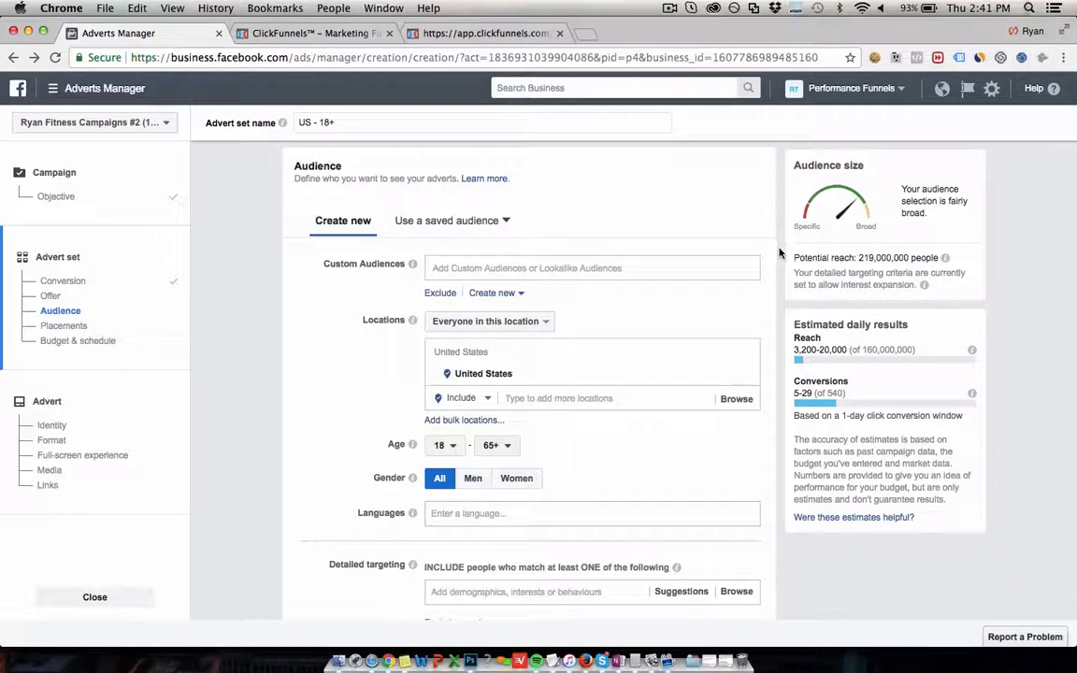
scroll(780, 252, "down", 1)
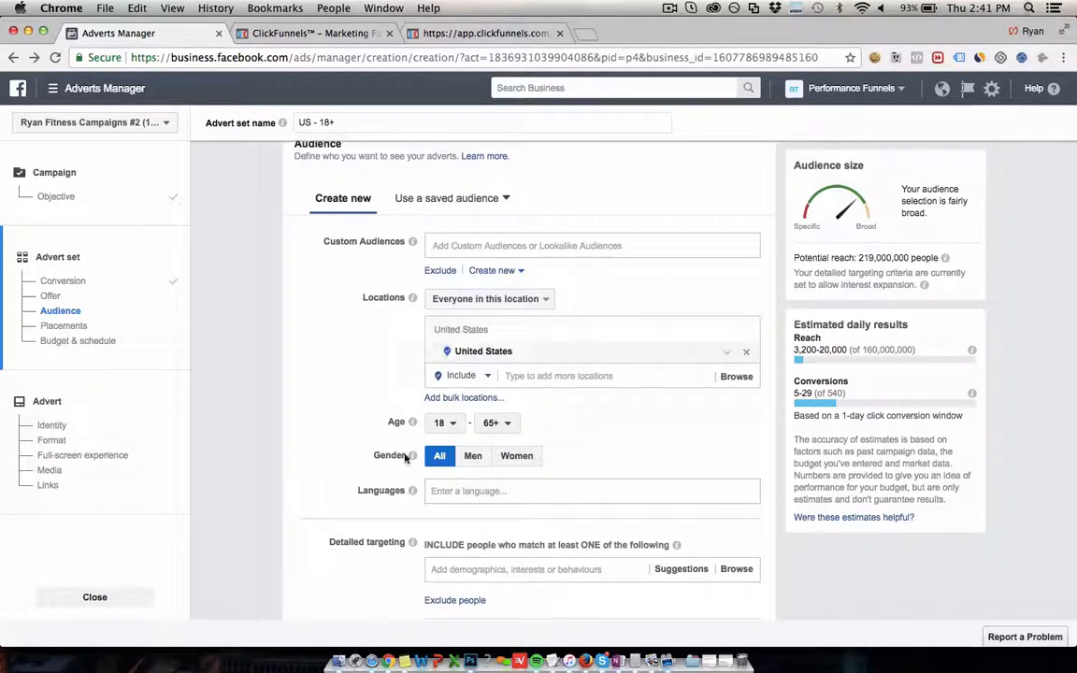
left_click(514, 456)
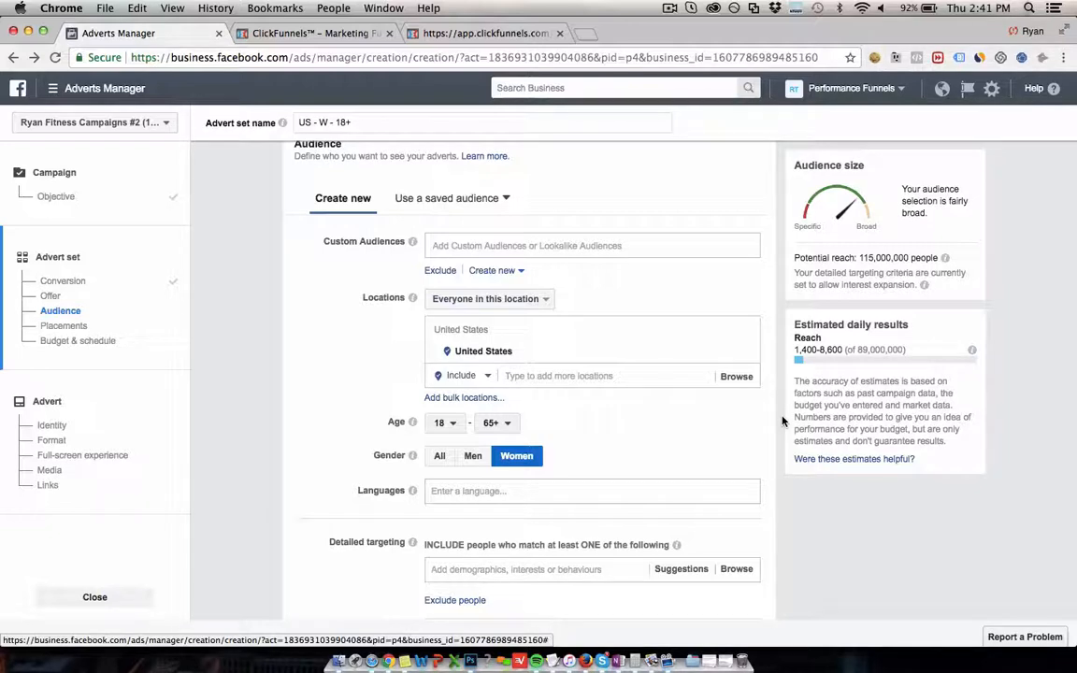
Step: Set the audience location to Santa Monica, California, United States, limited to the current city only
scroll(783, 420, "up", 2)
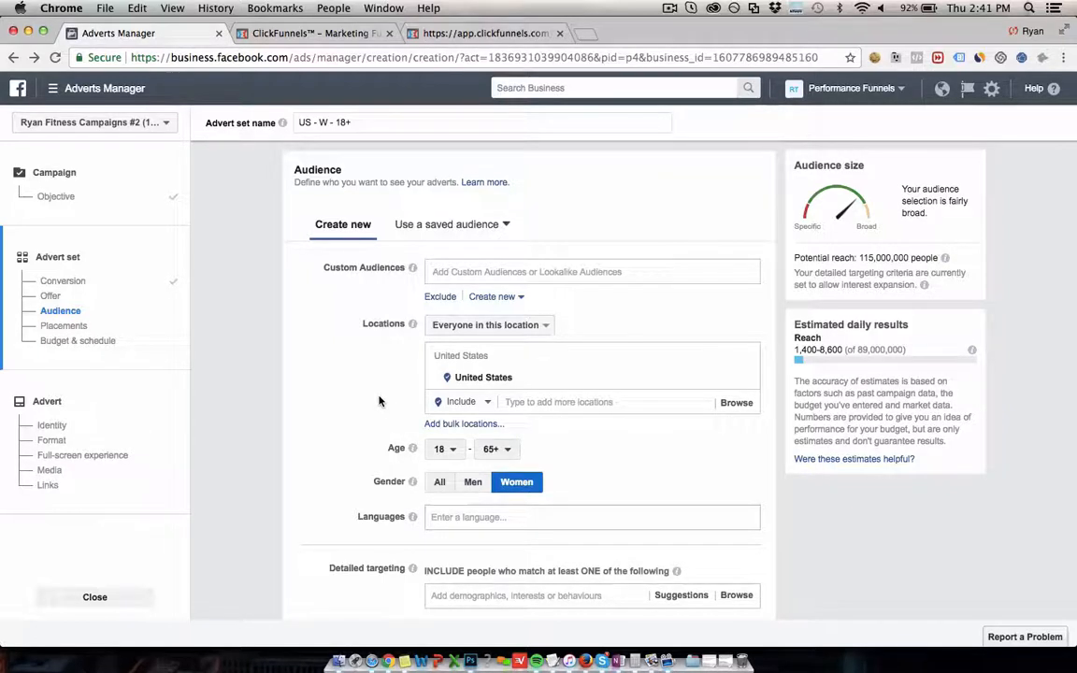
scroll(381, 401, "down", 1)
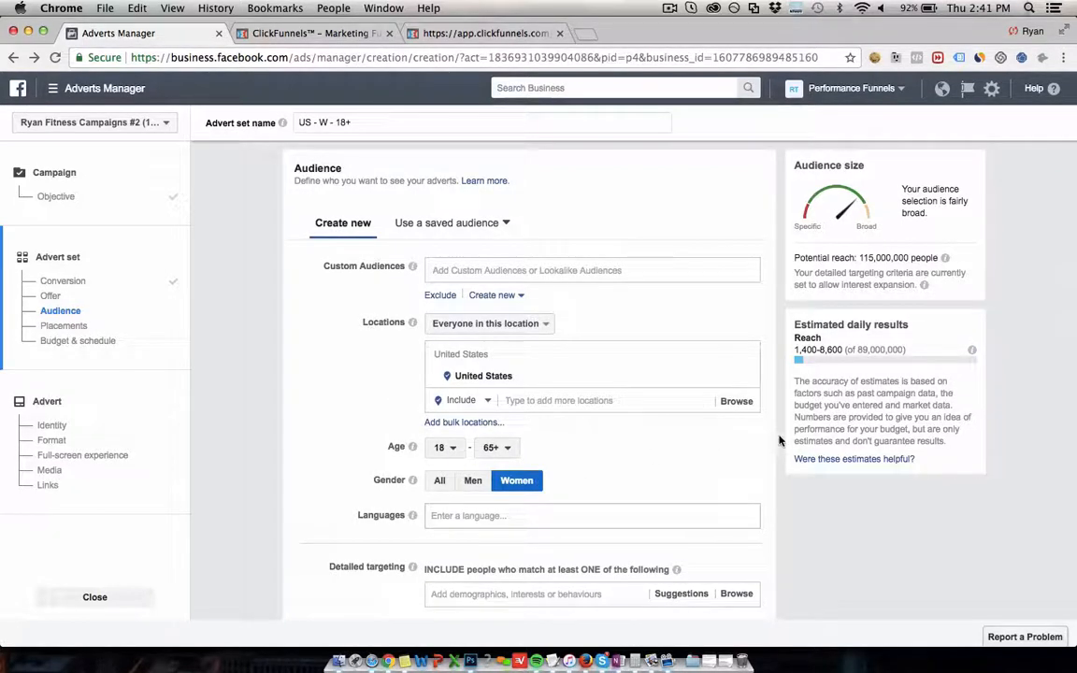
scroll(780, 440, "down", 3)
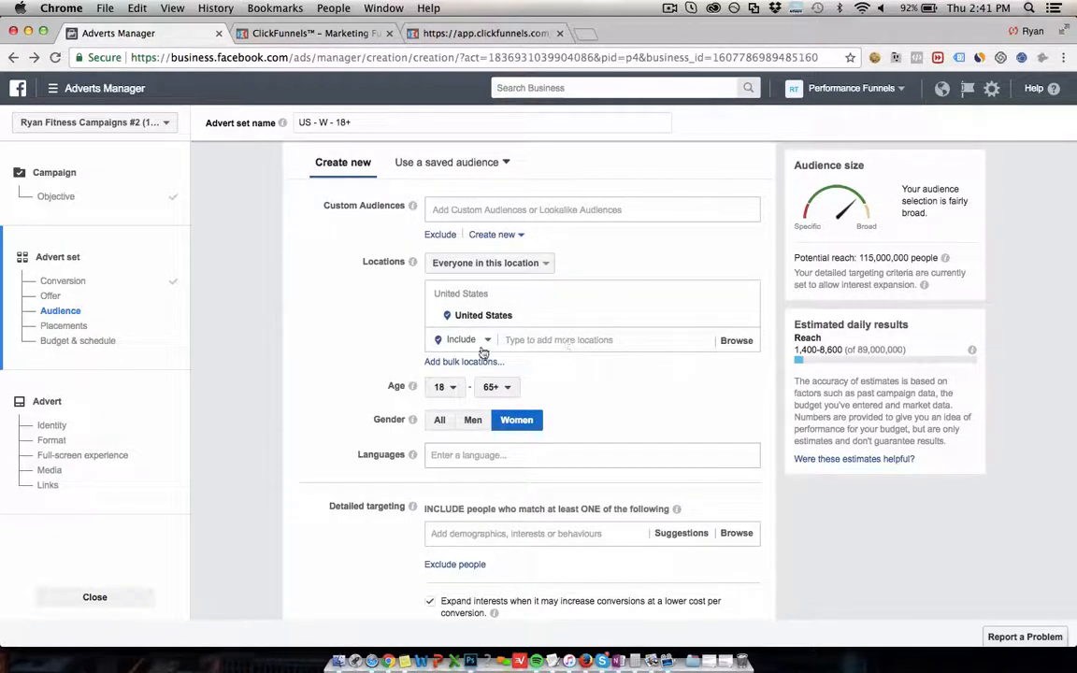
left_click(548, 340)
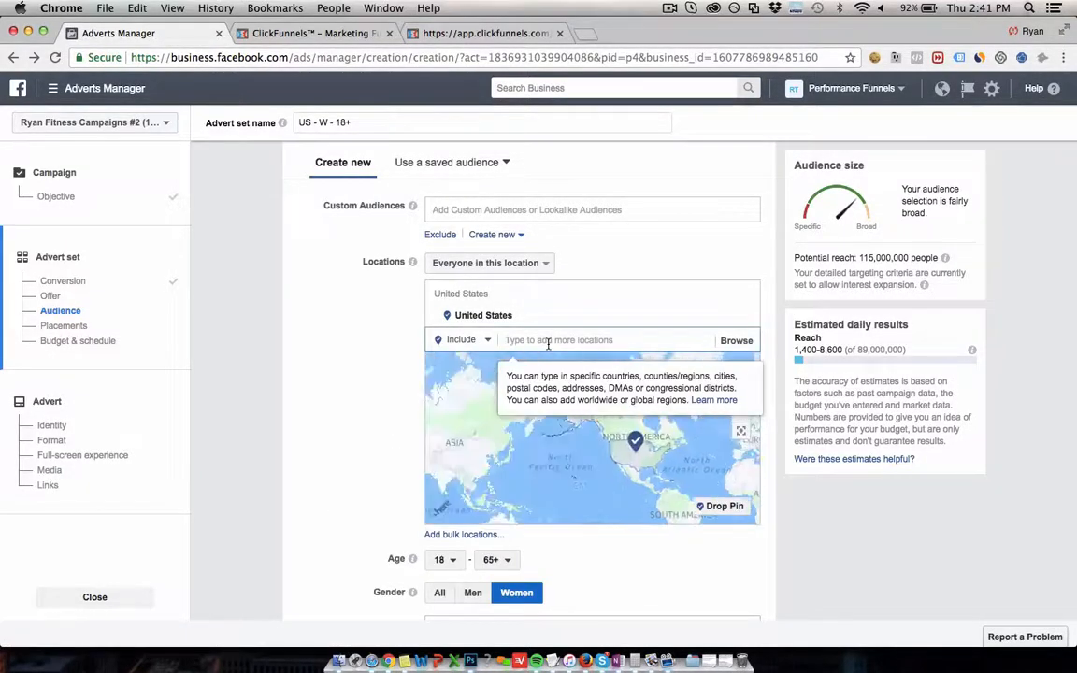
type("santa monica")
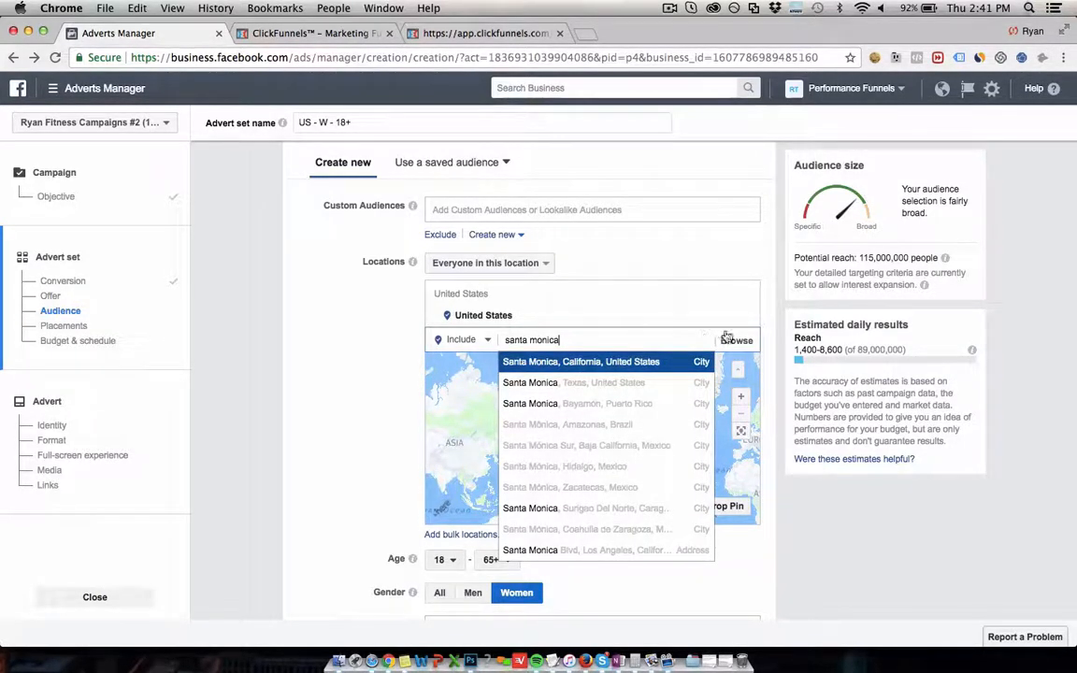
key("Return")
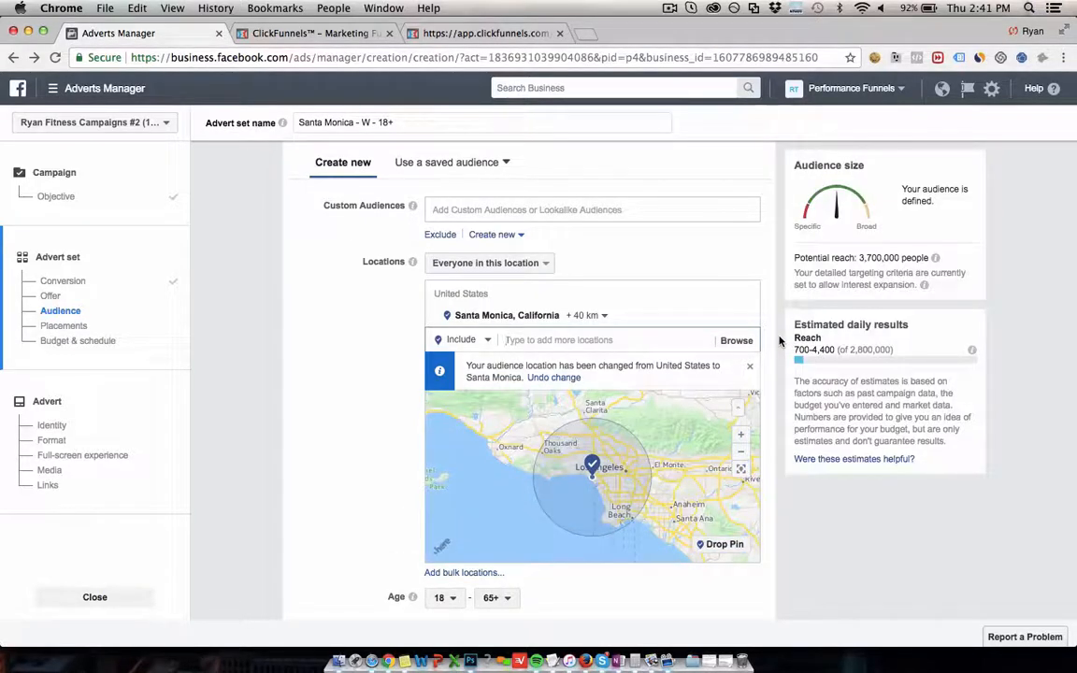
left_click(585, 316)
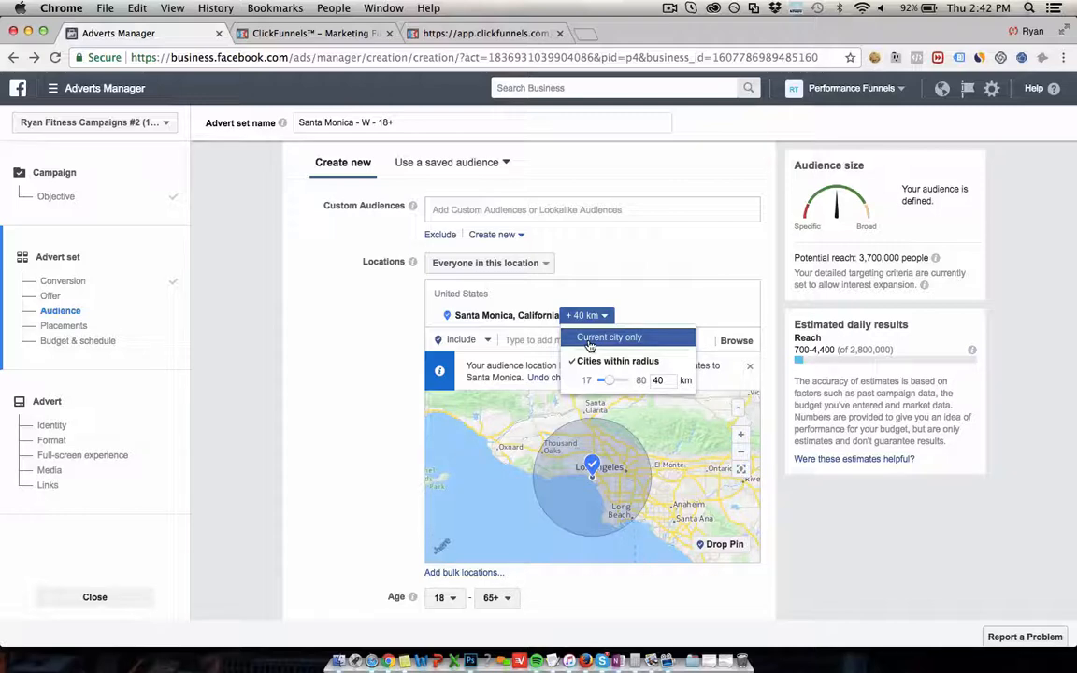
left_click(590, 341)
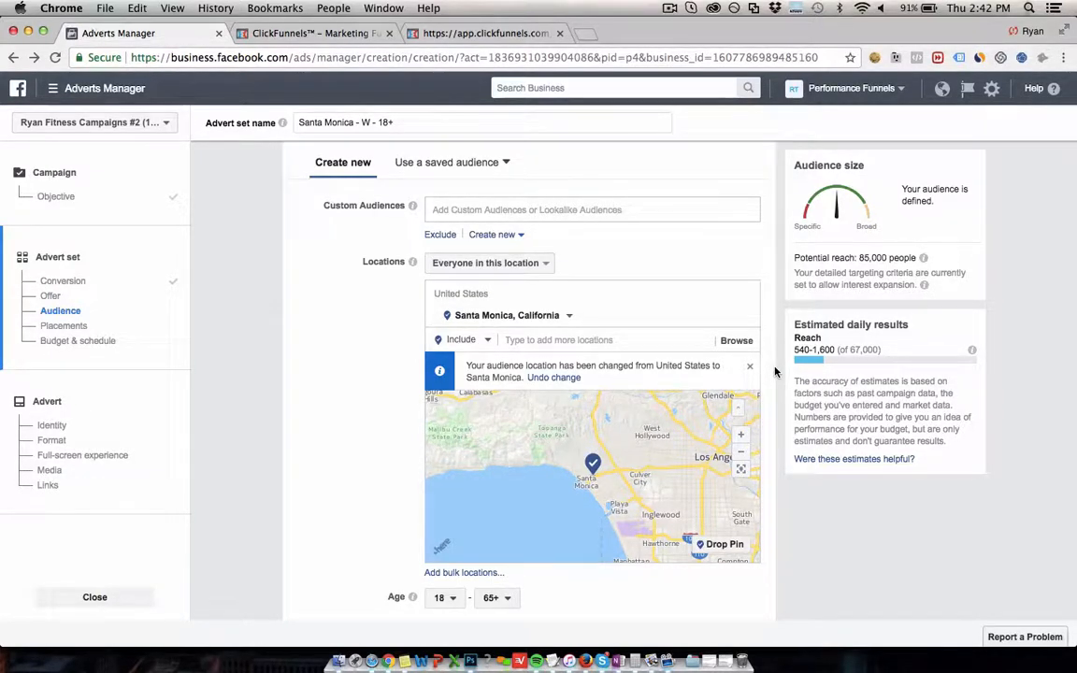
Step: Set the audience's minimum age to 25
scroll(773, 371, "down", 3)
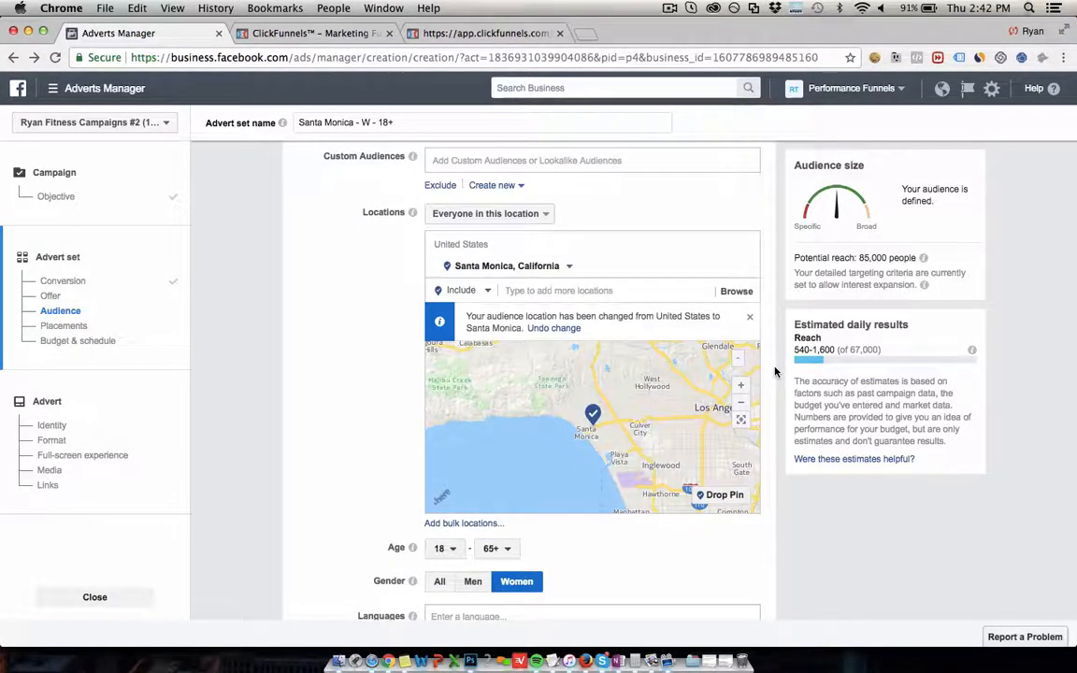
scroll(773, 371, "down", 2)
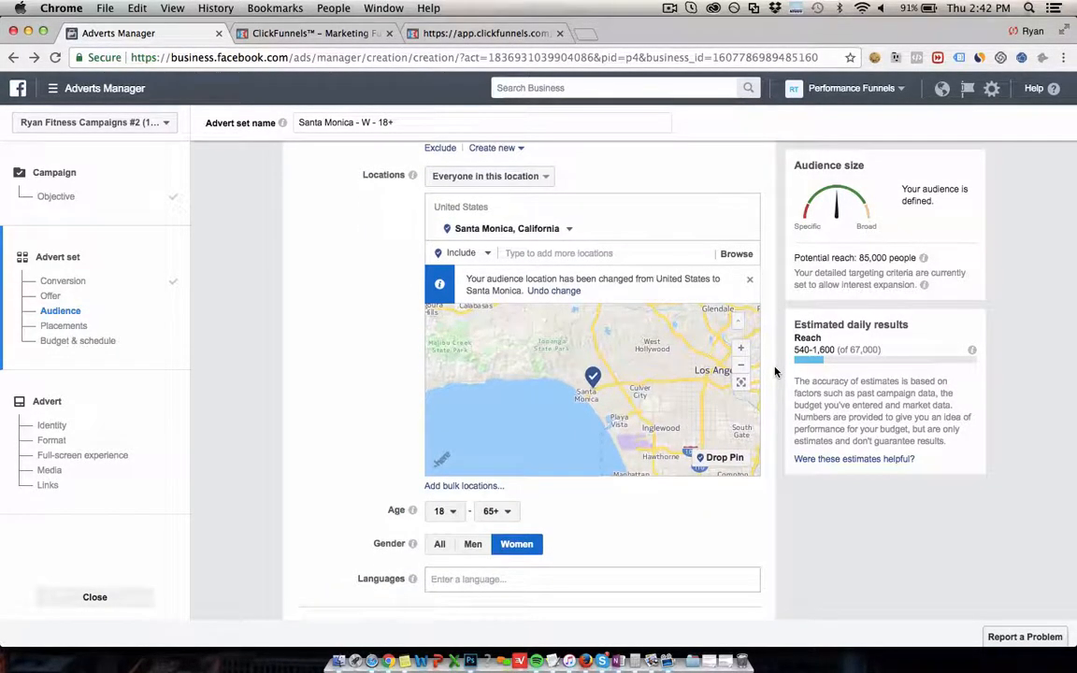
scroll(774, 371, "down", 7)
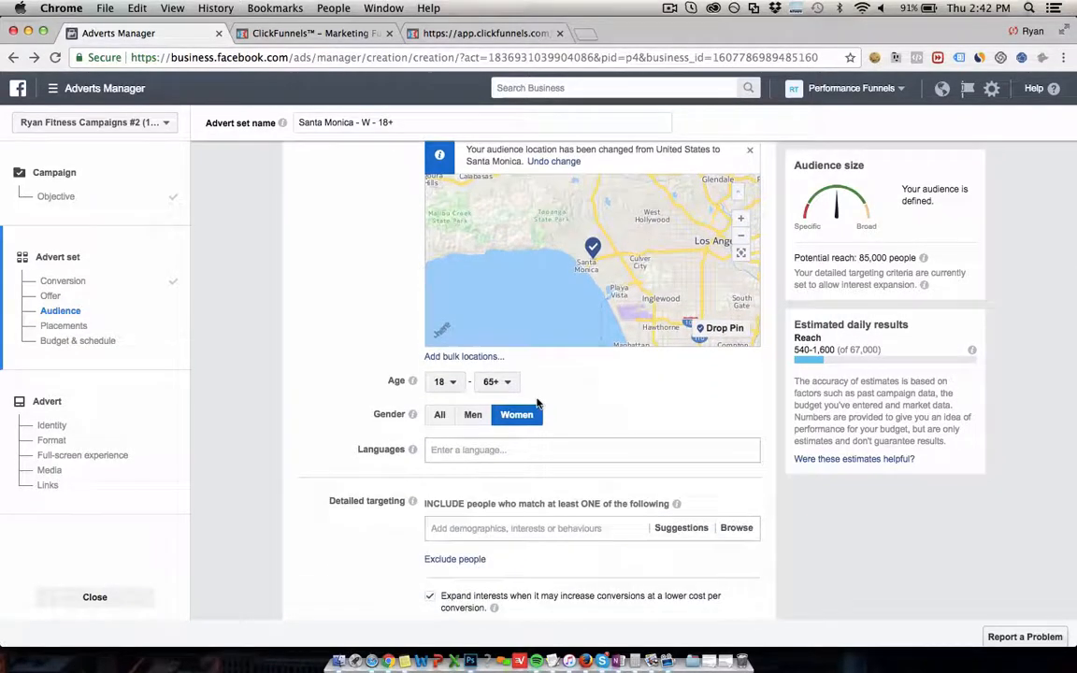
left_click(446, 382)
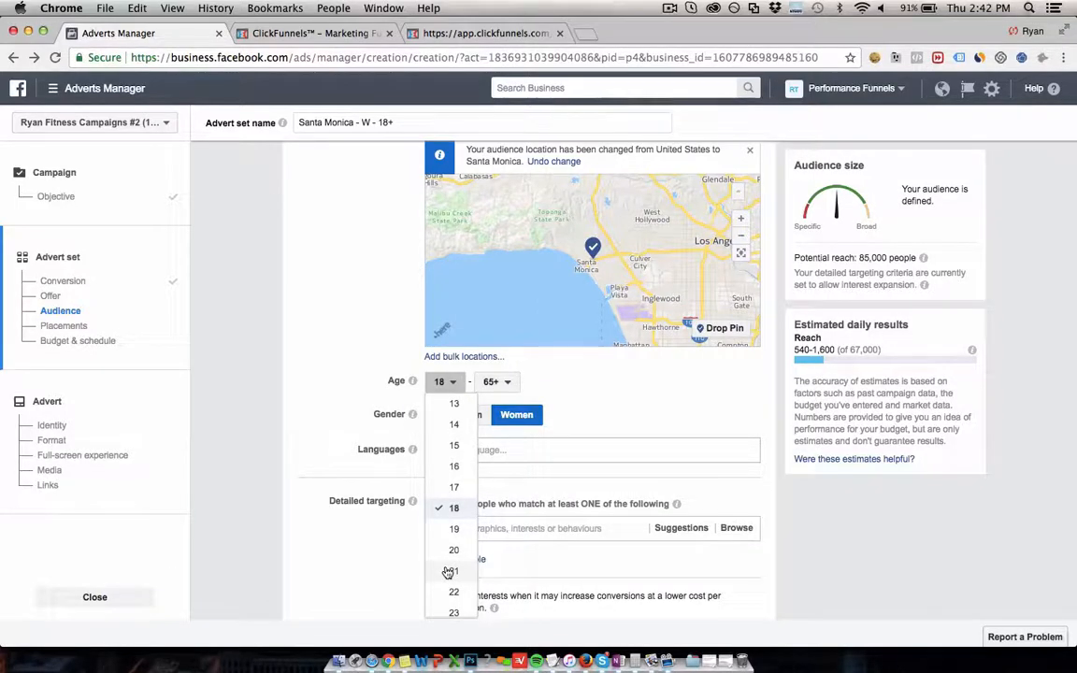
scroll(450, 561, "down", 3)
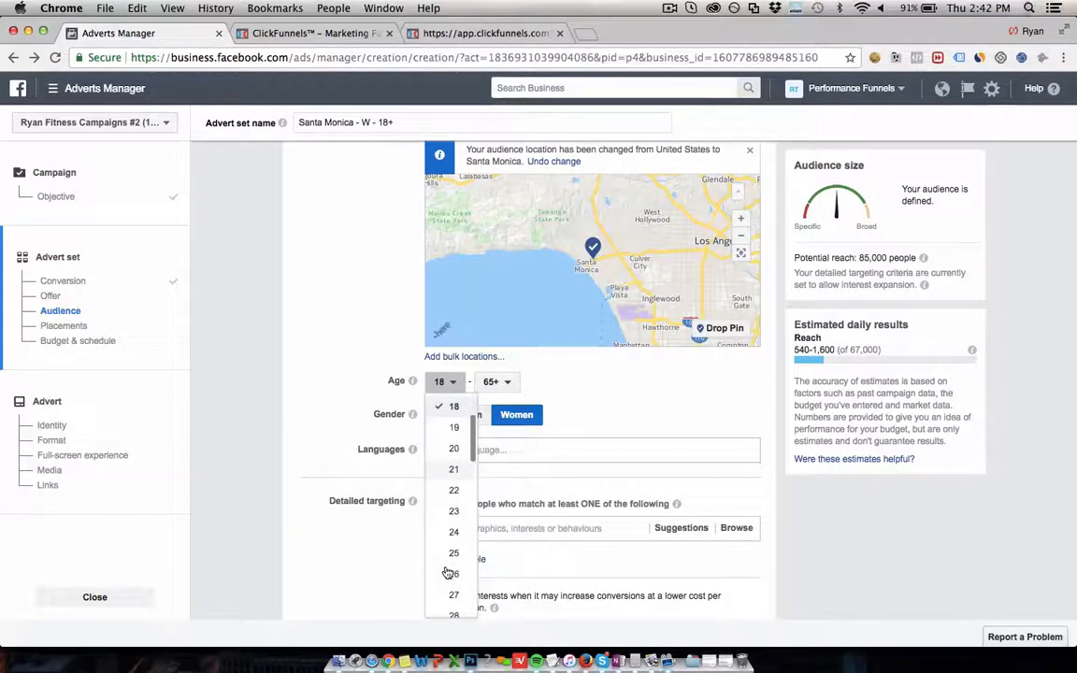
left_click(453, 554)
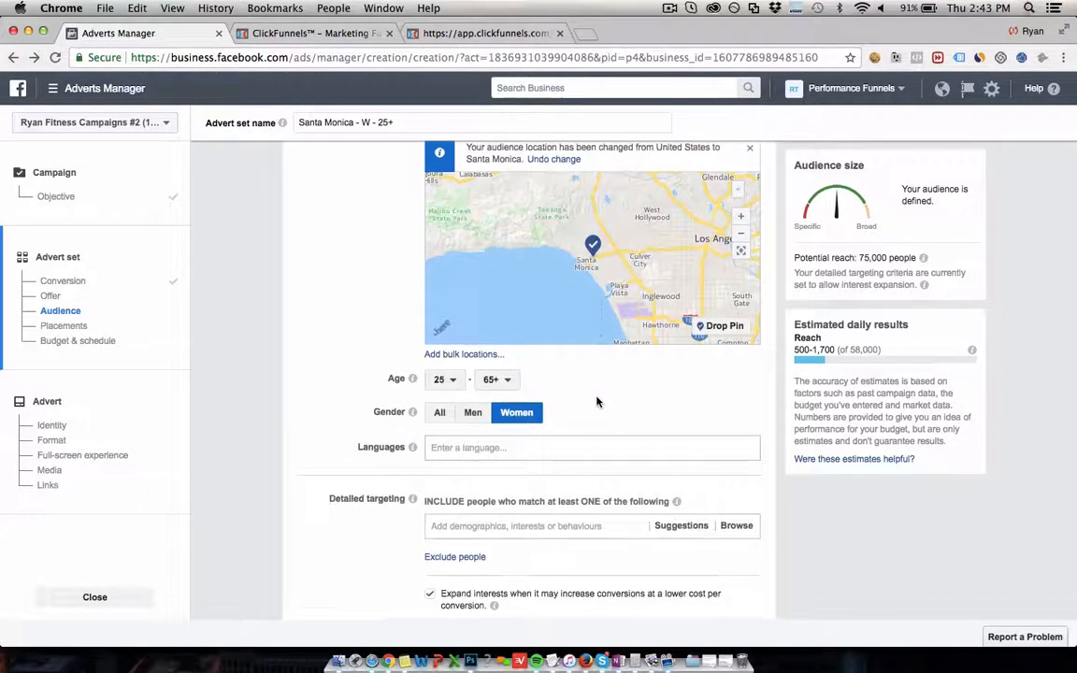
Step: Set the audience's maximum age to 60 and turn off interest expansion for the detailed targeting
scroll(538, 336, "down", 2)
scroll(591, 364, "down", 1)
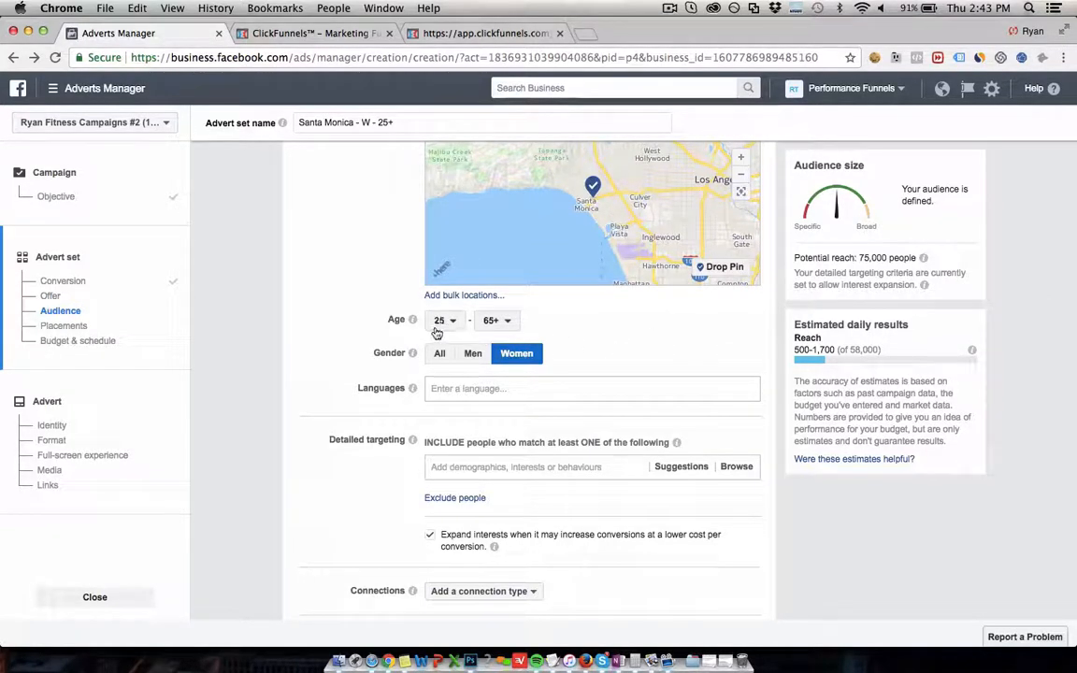
left_click(497, 321)
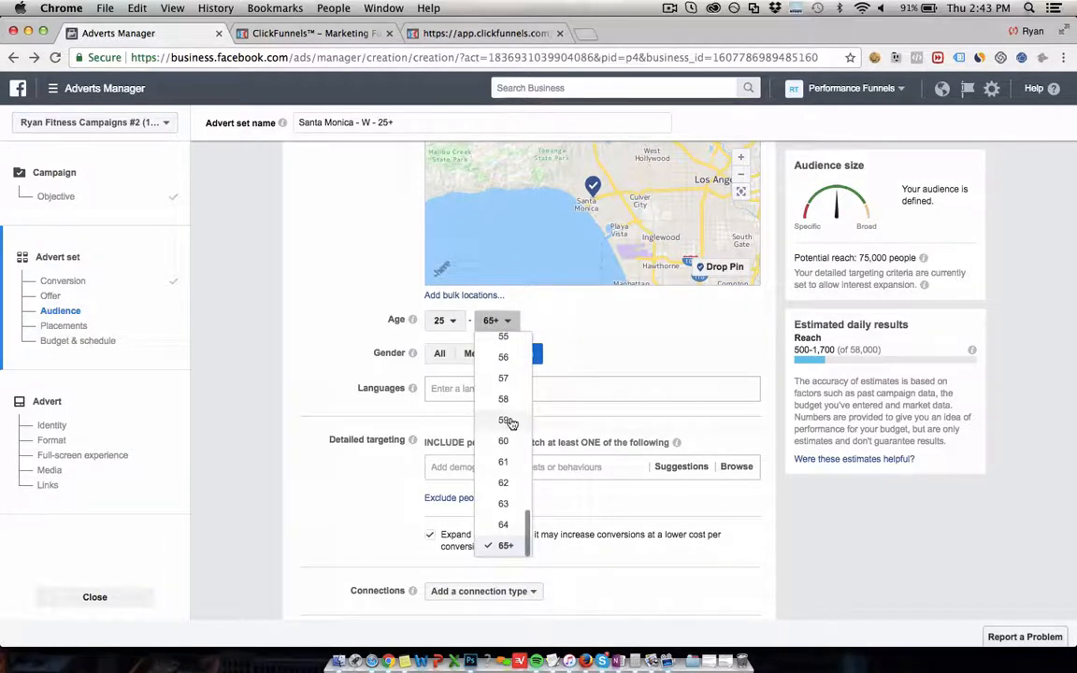
scroll(510, 423, "up", 1)
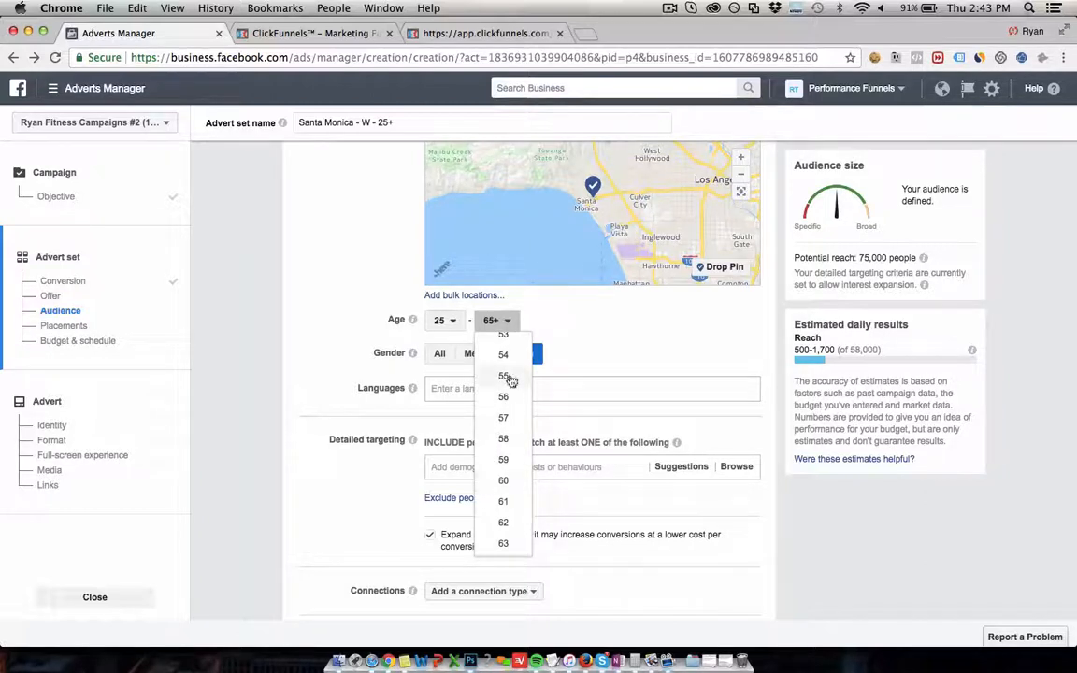
scroll(506, 480, "down", 1)
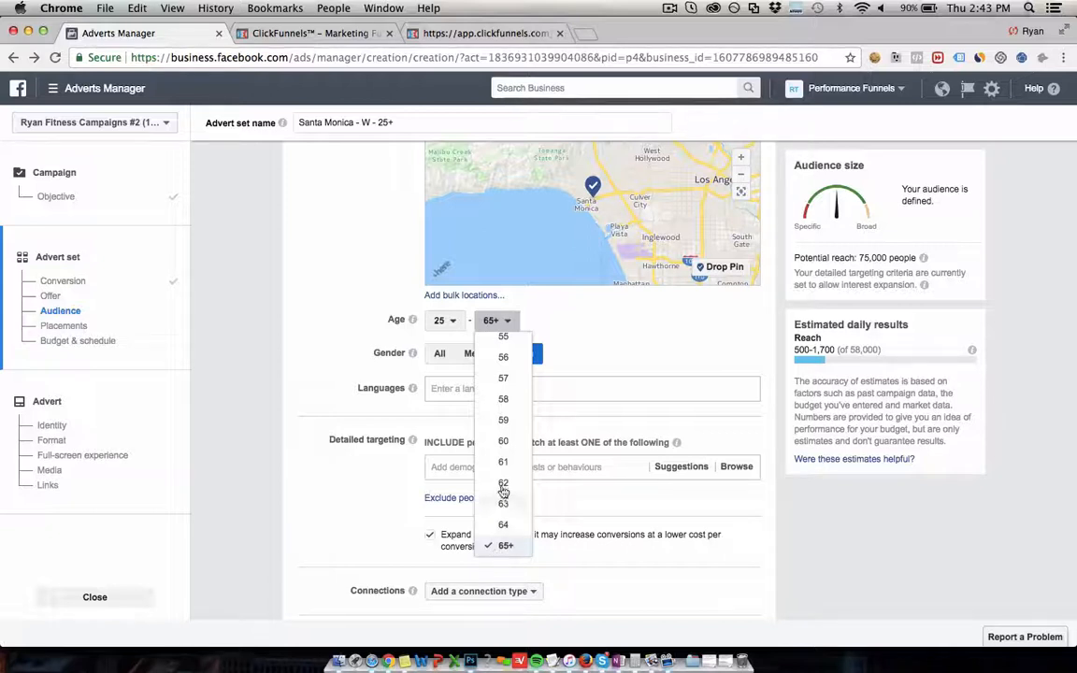
left_click(504, 441)
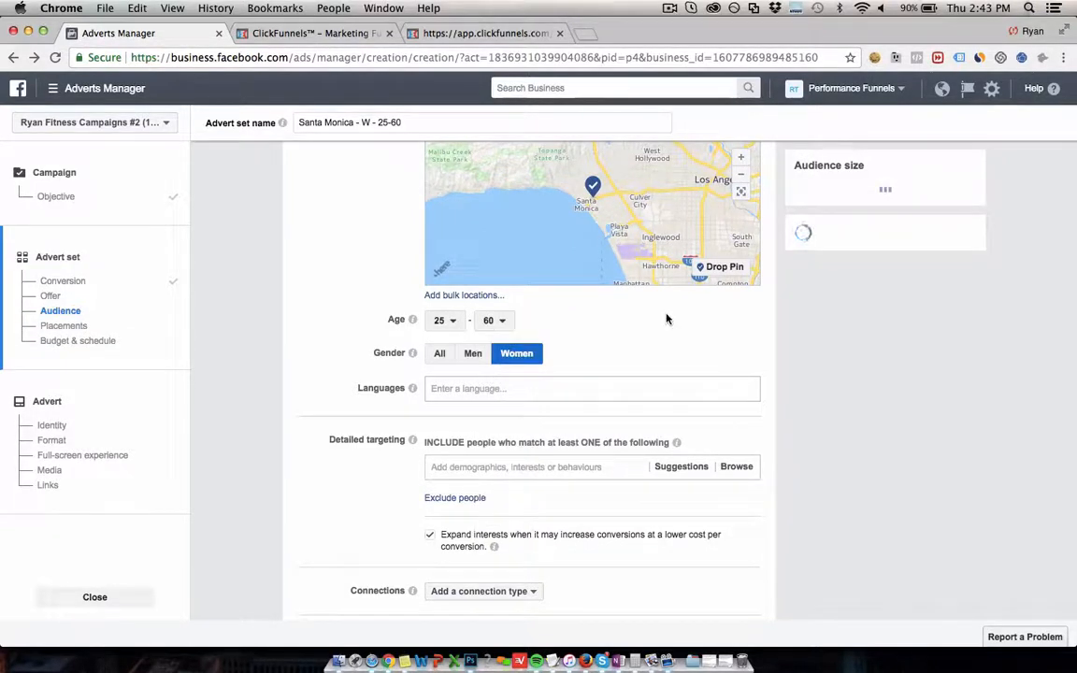
scroll(781, 340, "down", 3)
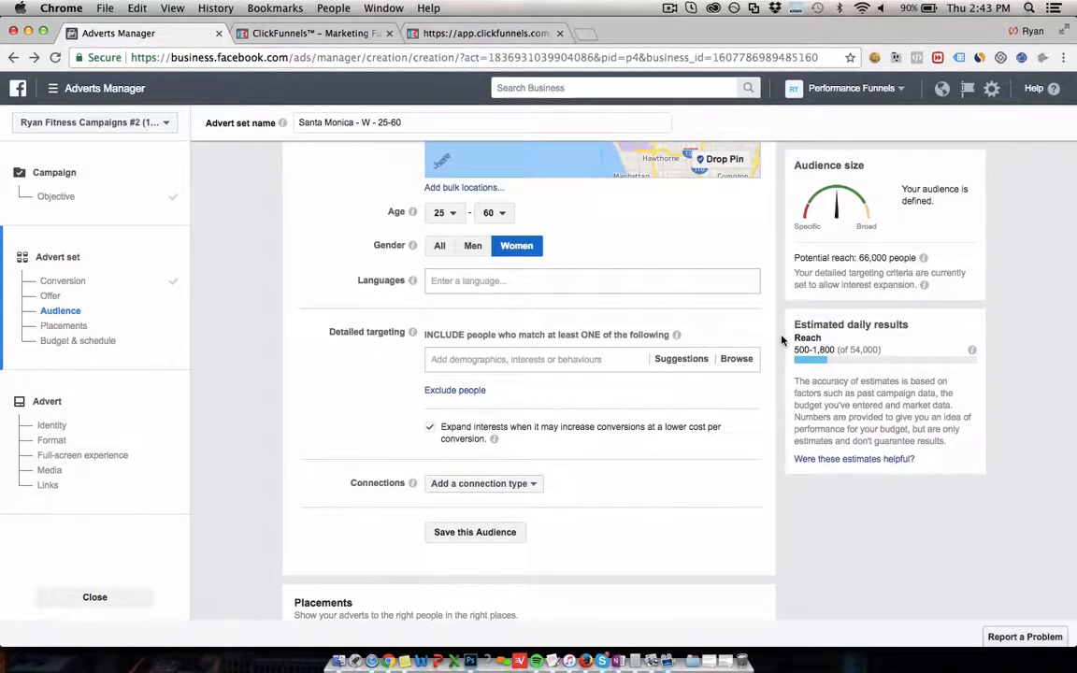
left_click(432, 428)
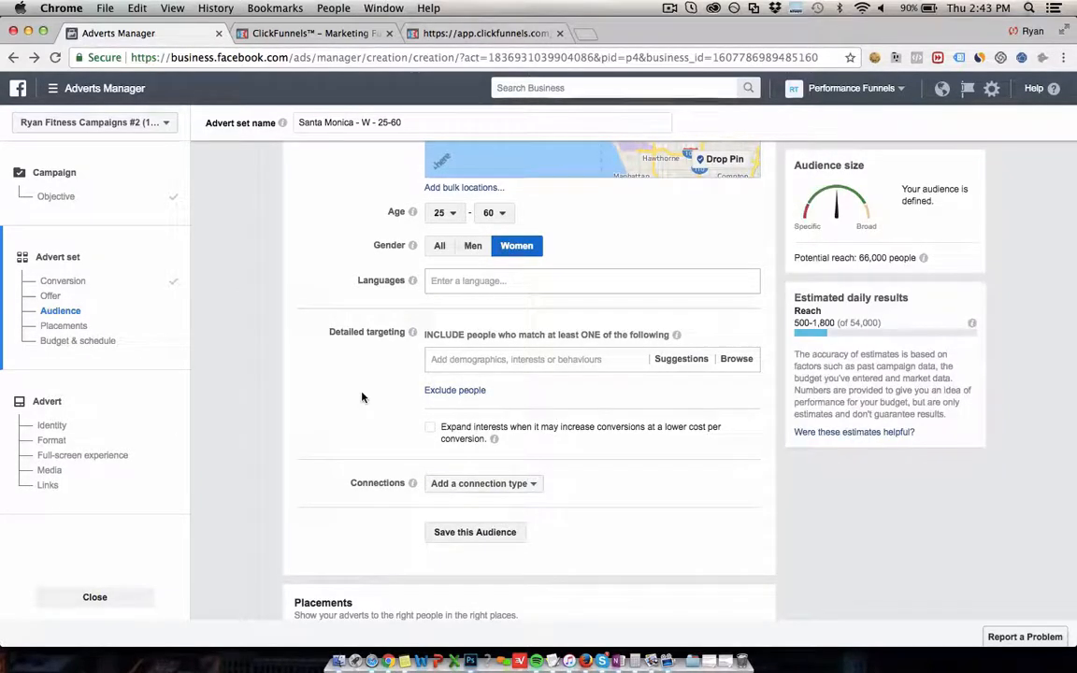
Step: Review the audience's location, age, gender and detailed targeting settings along with the estimated audience size
scroll(361, 397, "up", 2)
scroll(361, 396, "down", 1)
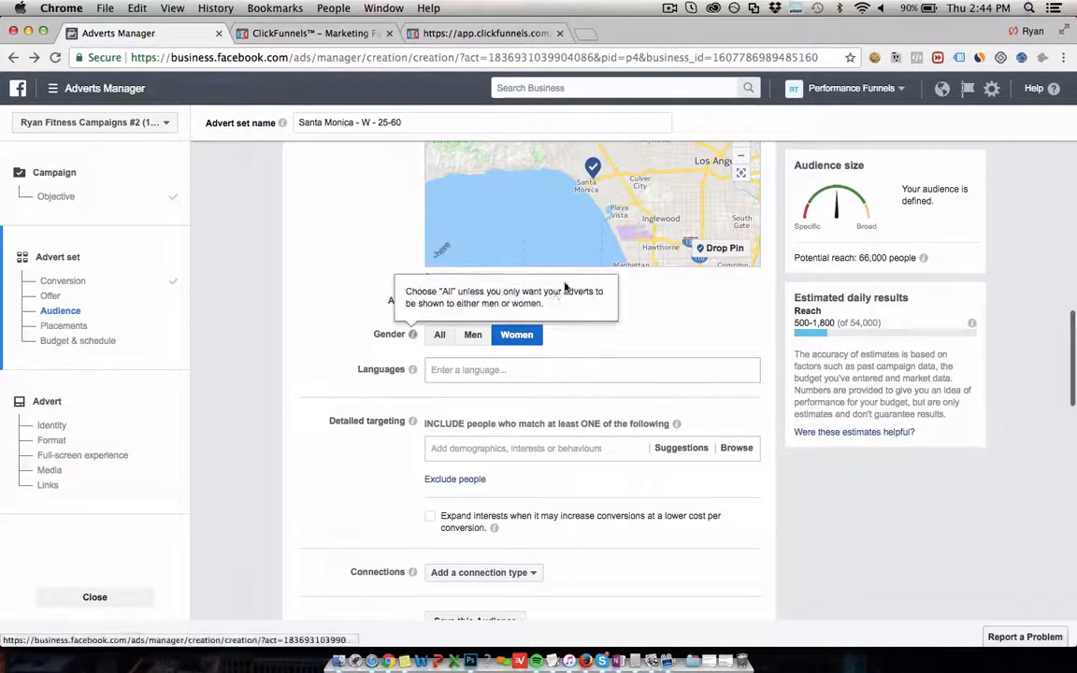
scroll(685, 351, "up", 1)
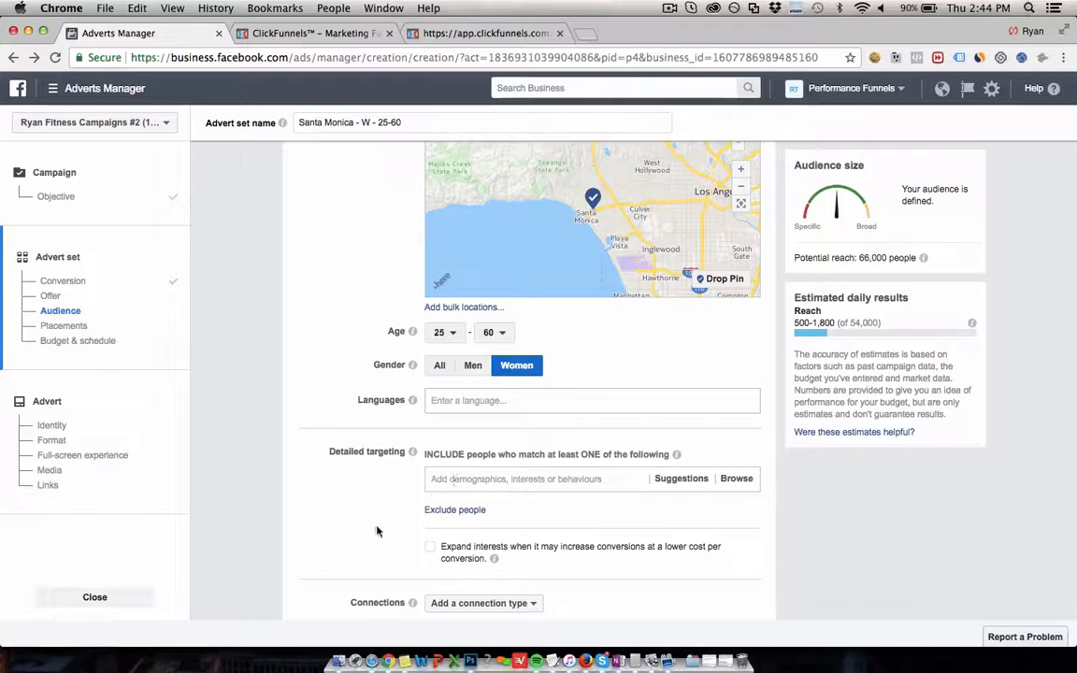
scroll(374, 531, "down", 1)
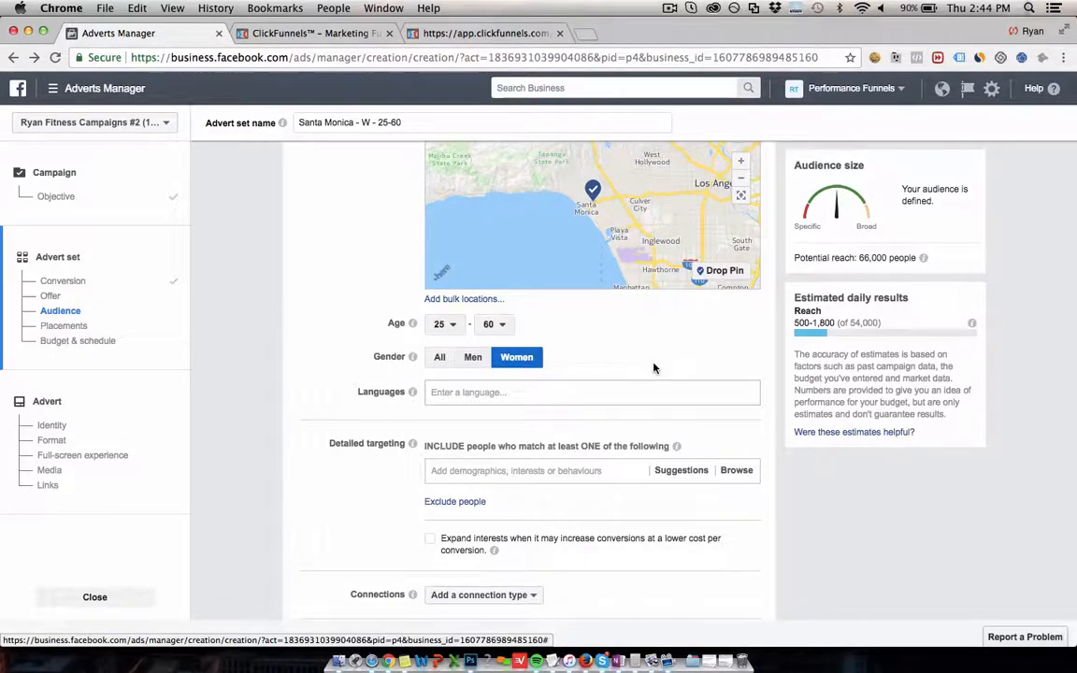
scroll(770, 363, "down", 1)
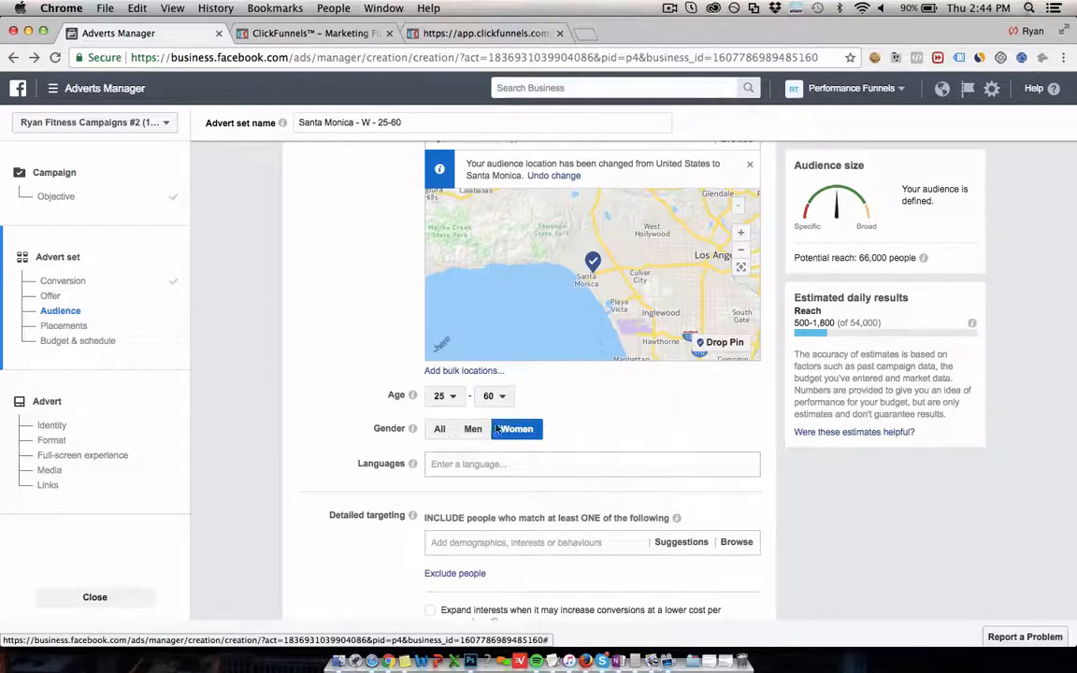
scroll(776, 419, "down", 1)
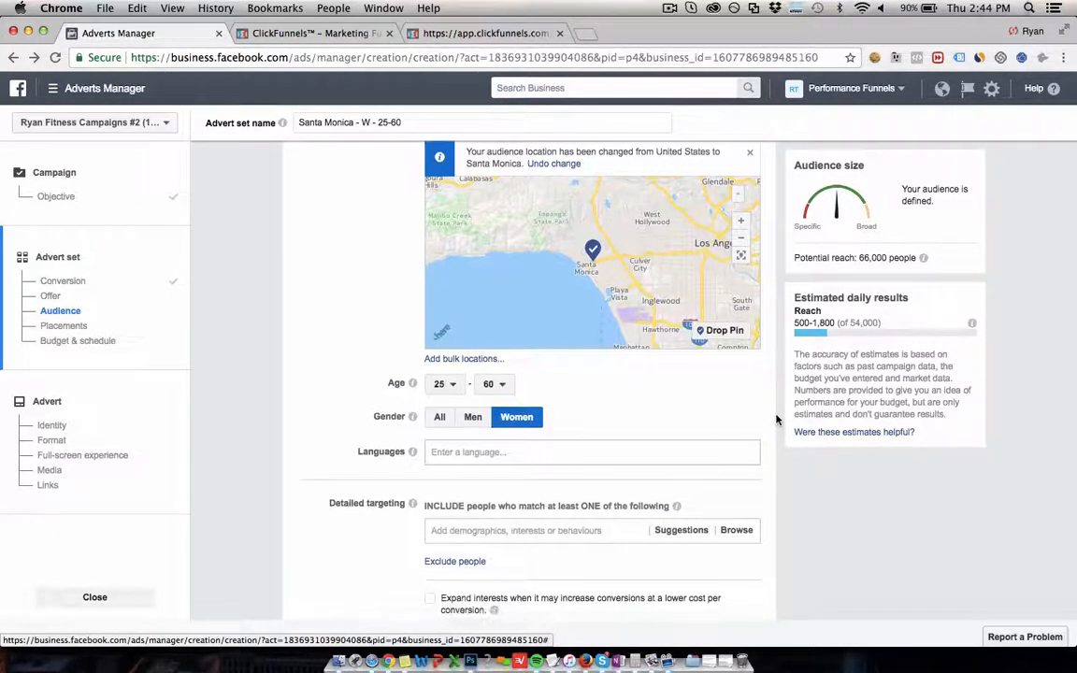
scroll(776, 420, "up", 1)
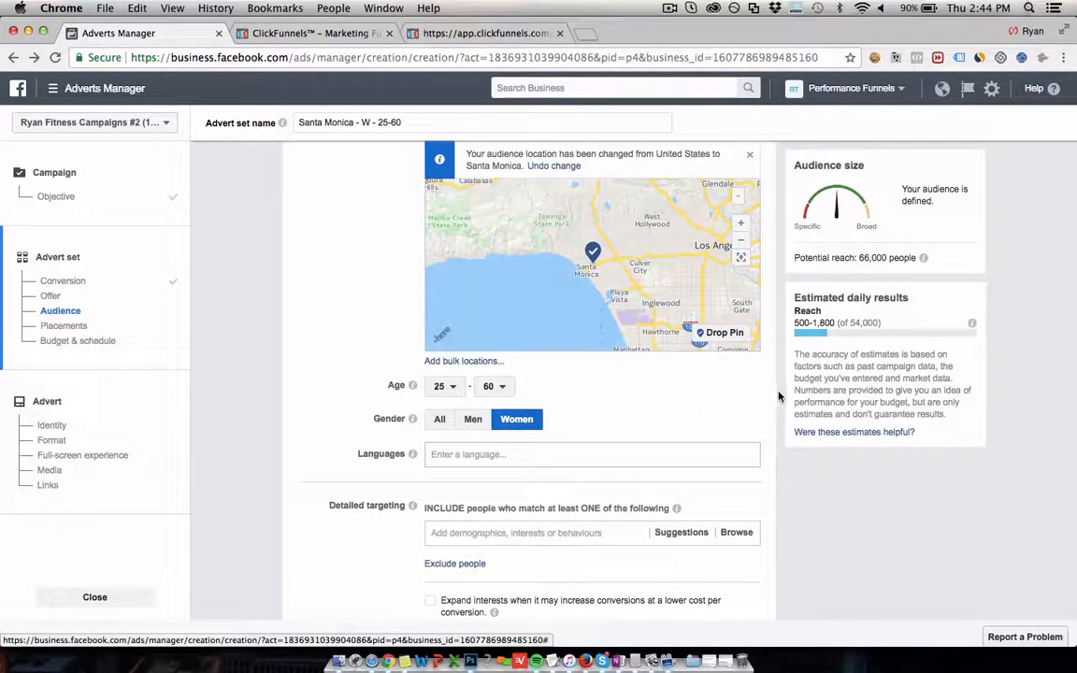
scroll(779, 398, "down", 4)
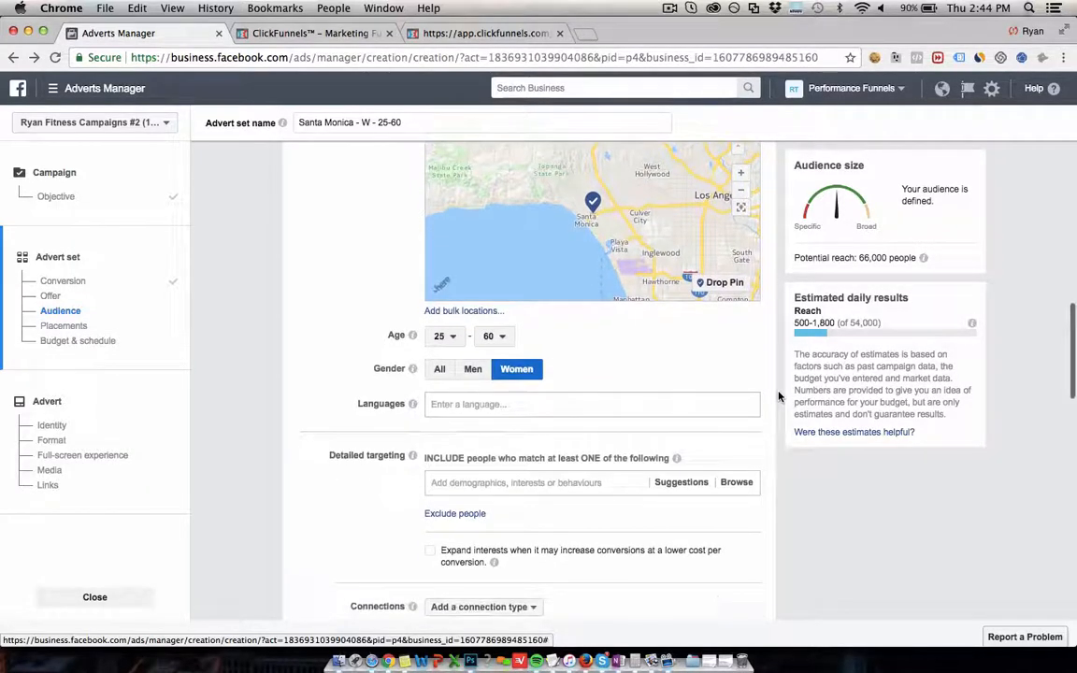
scroll(779, 397, "down", 2)
scroll(778, 398, "down", 2)
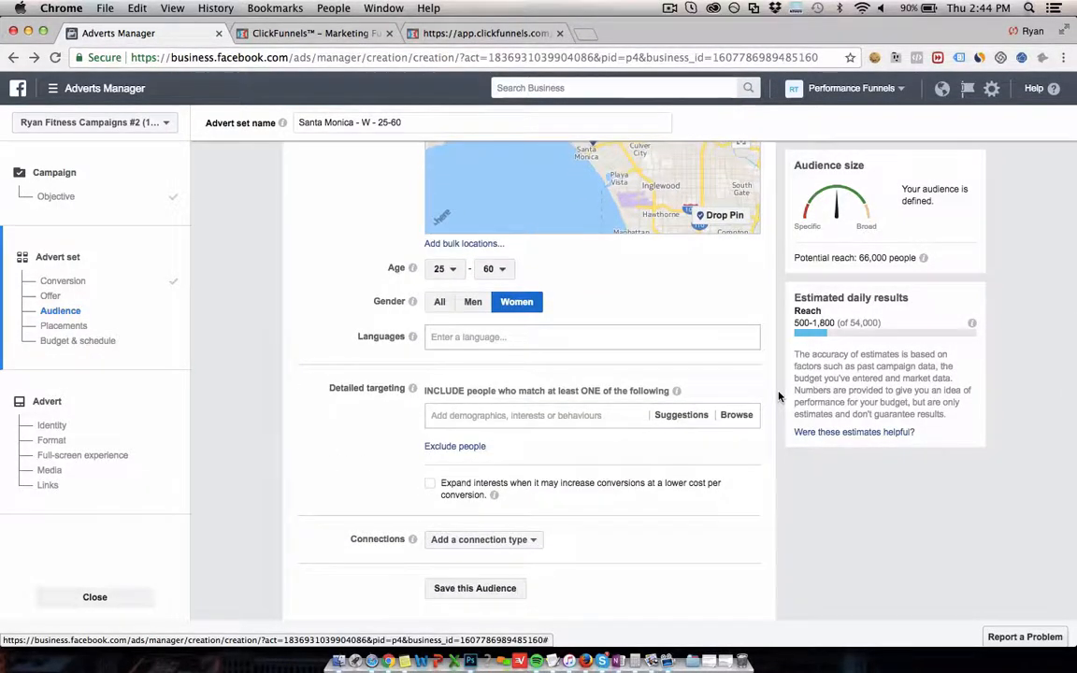
scroll(778, 397, "down", 3)
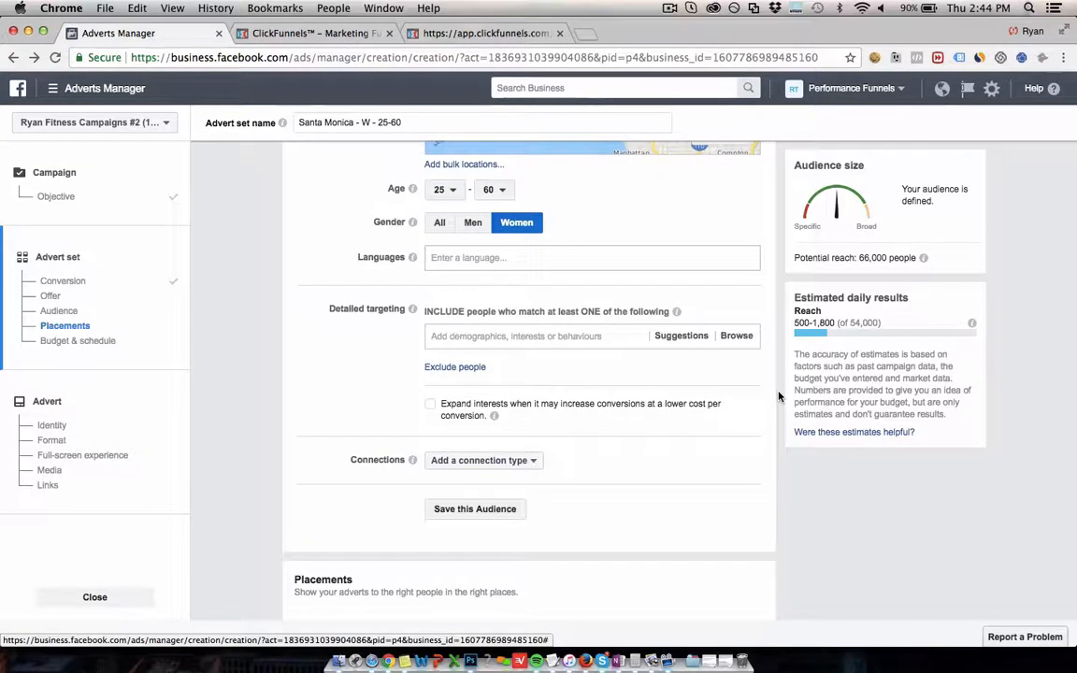
scroll(779, 398, "up", 1)
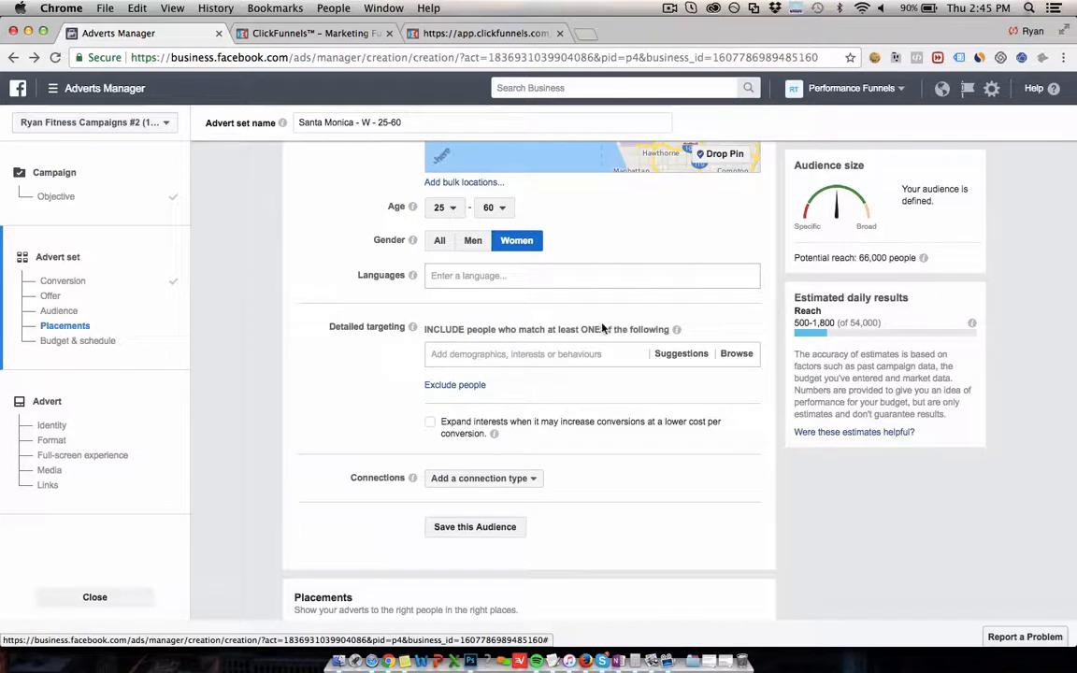
Step: Add the Fitness and wellness interest Yoga to the audience's detailed targeting
left_click(480, 354)
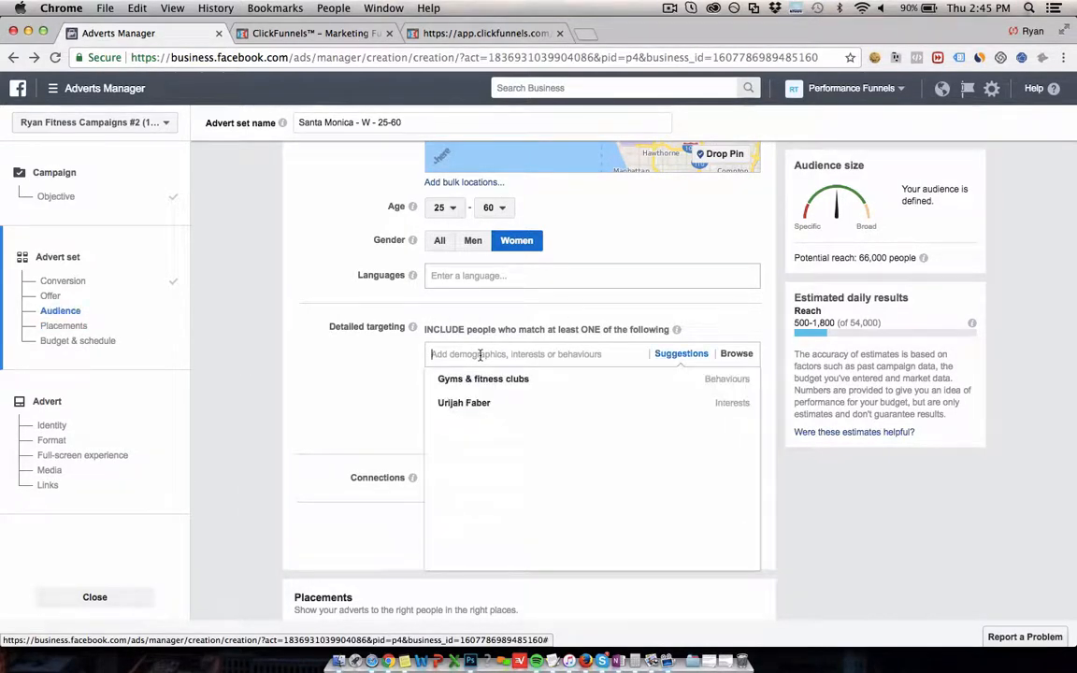
type("yoga")
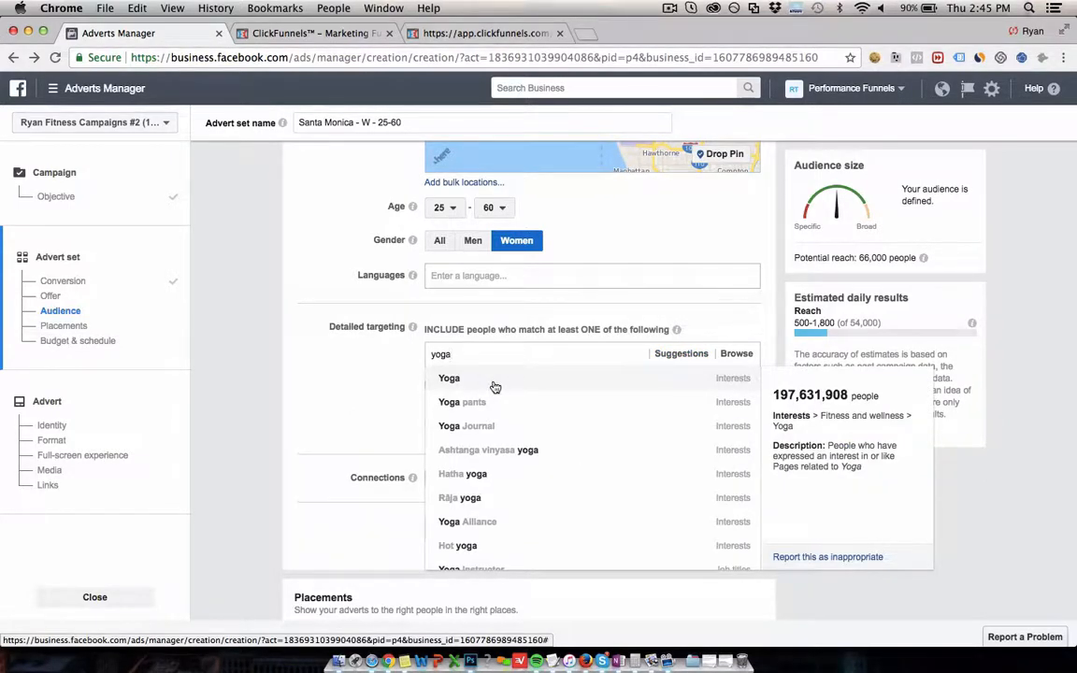
left_click(496, 380)
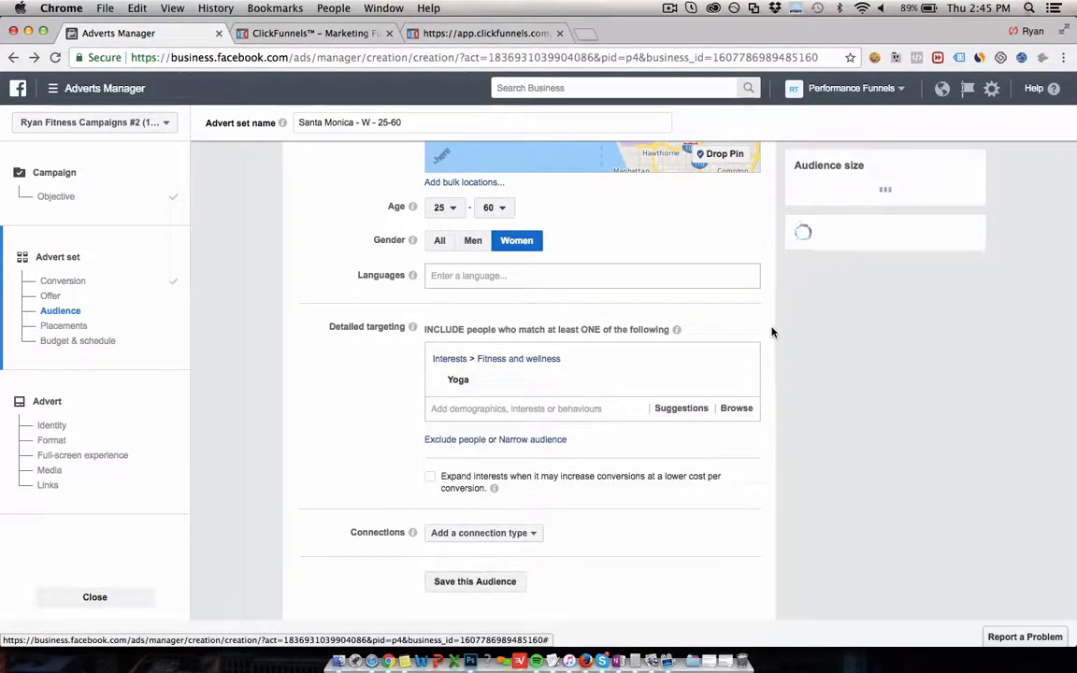
scroll(772, 332, "up", 2)
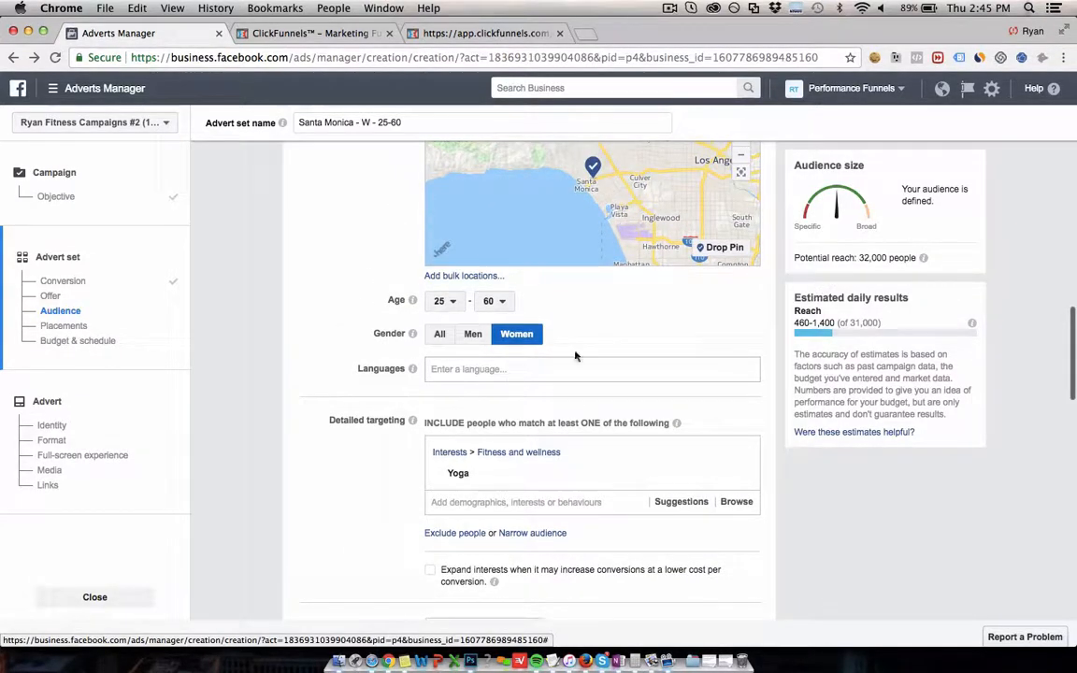
Step: Remove the Yoga interest from the audience's detailed targeting and add the same Yoga interest again
scroll(777, 406, "down", 2)
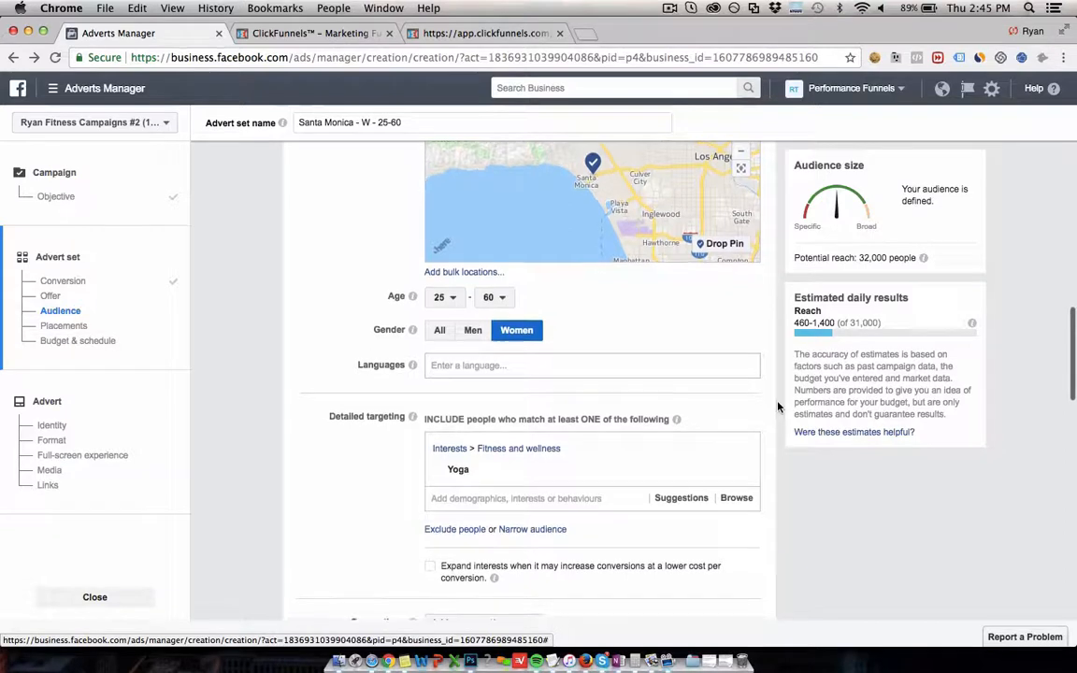
scroll(777, 407, "up", 1)
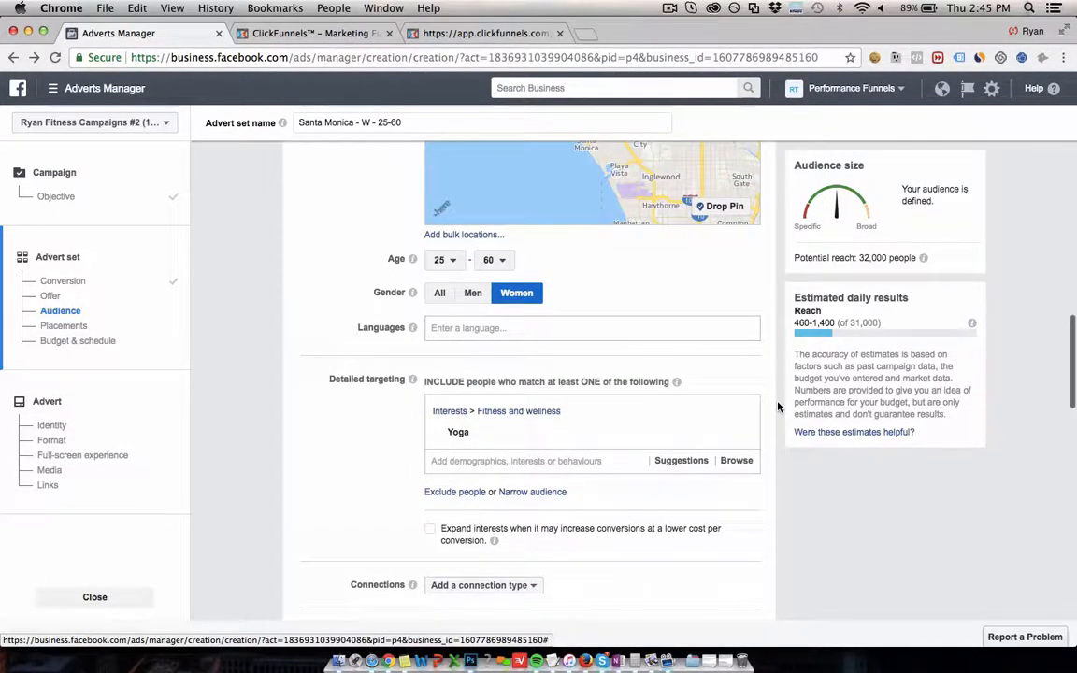
mouse_move(464, 433)
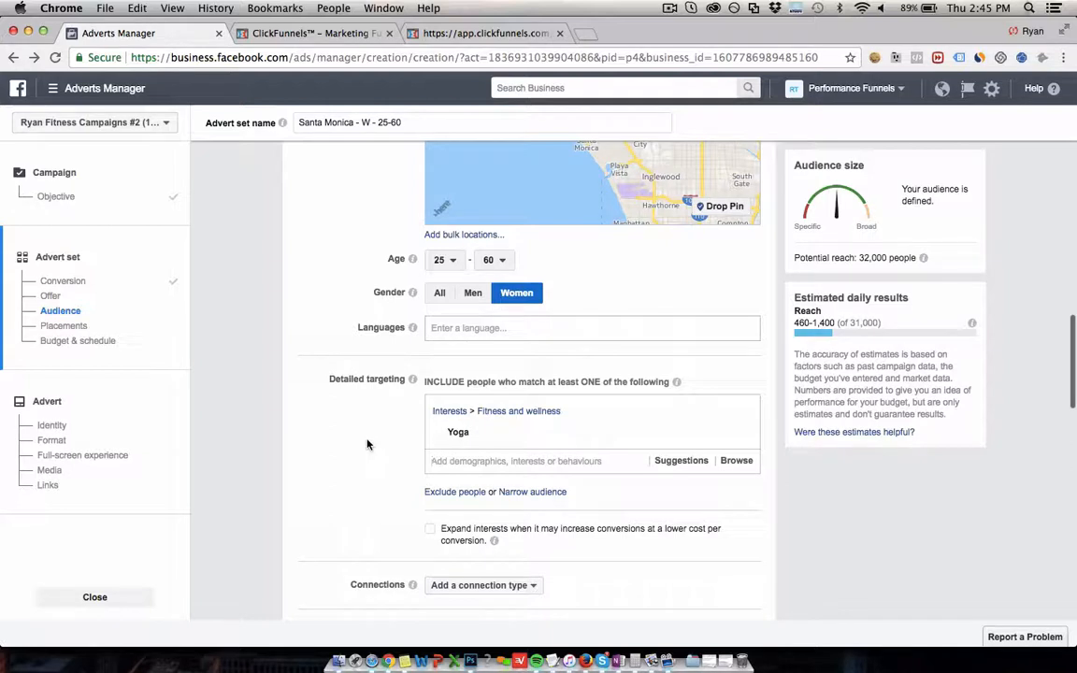
scroll(369, 439, "down", 1)
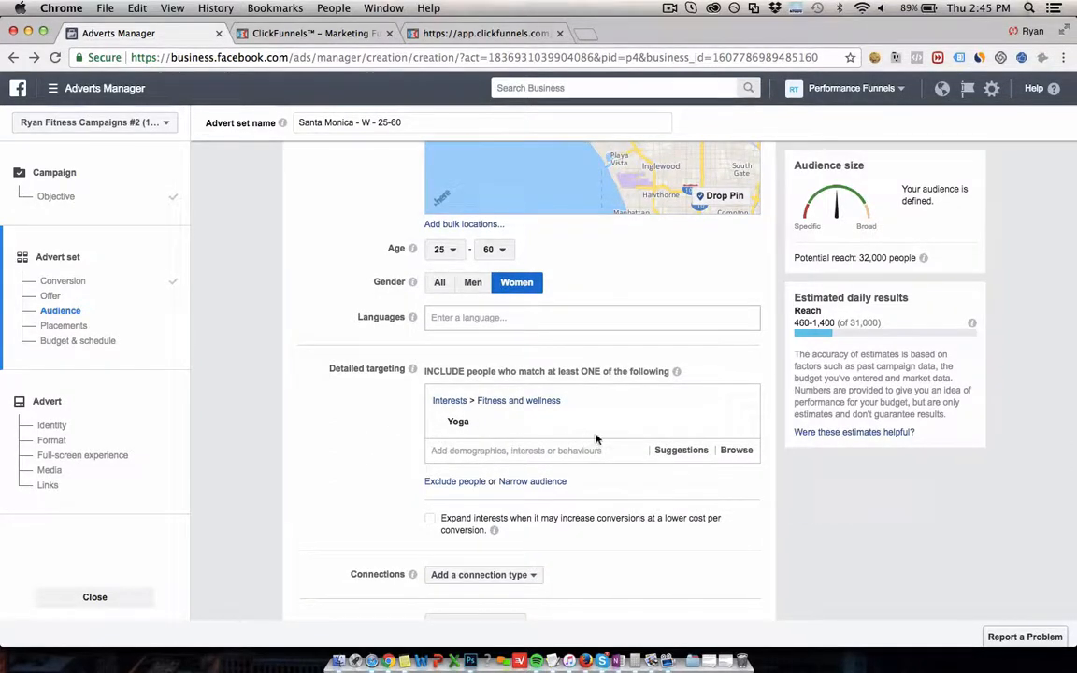
mouse_move(740, 426)
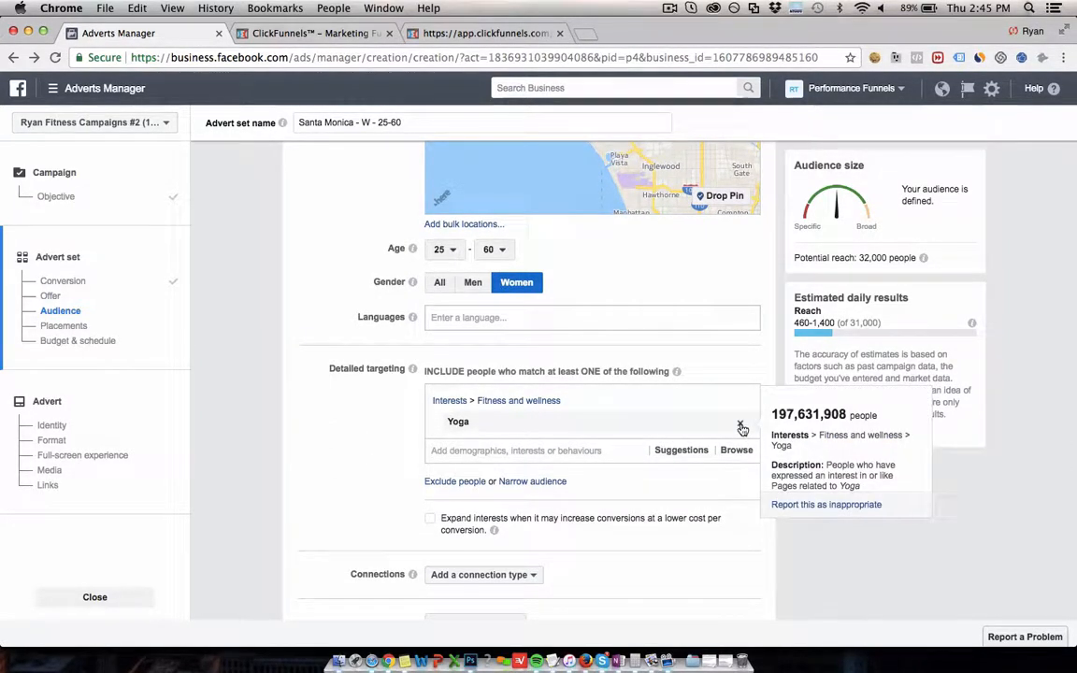
left_click(741, 427)
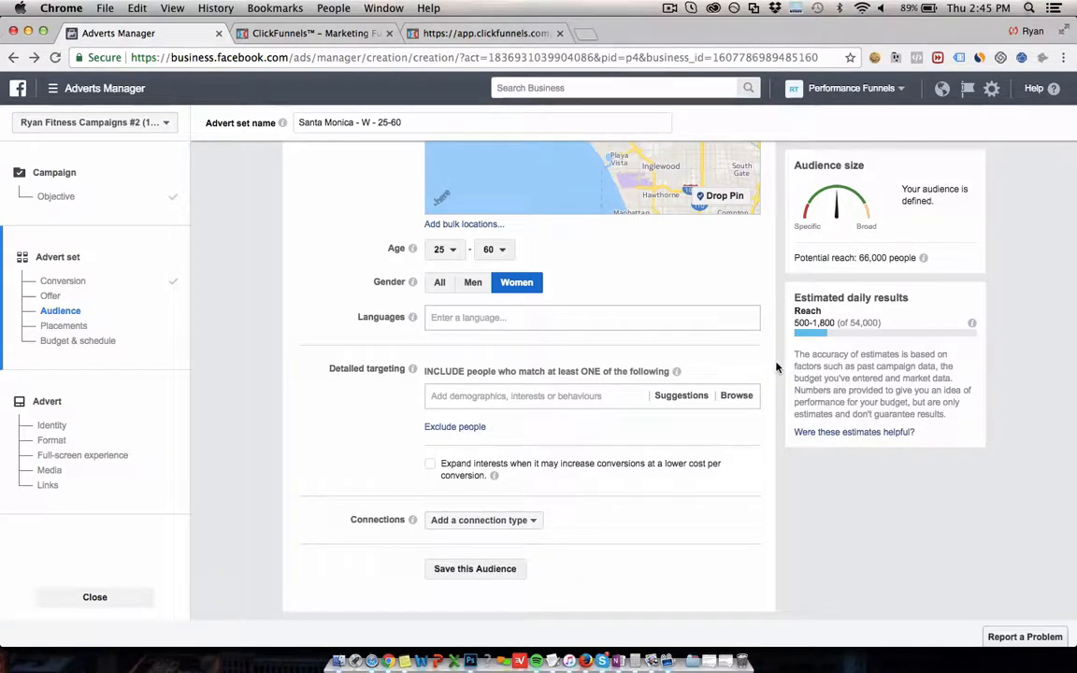
left_click(602, 399)
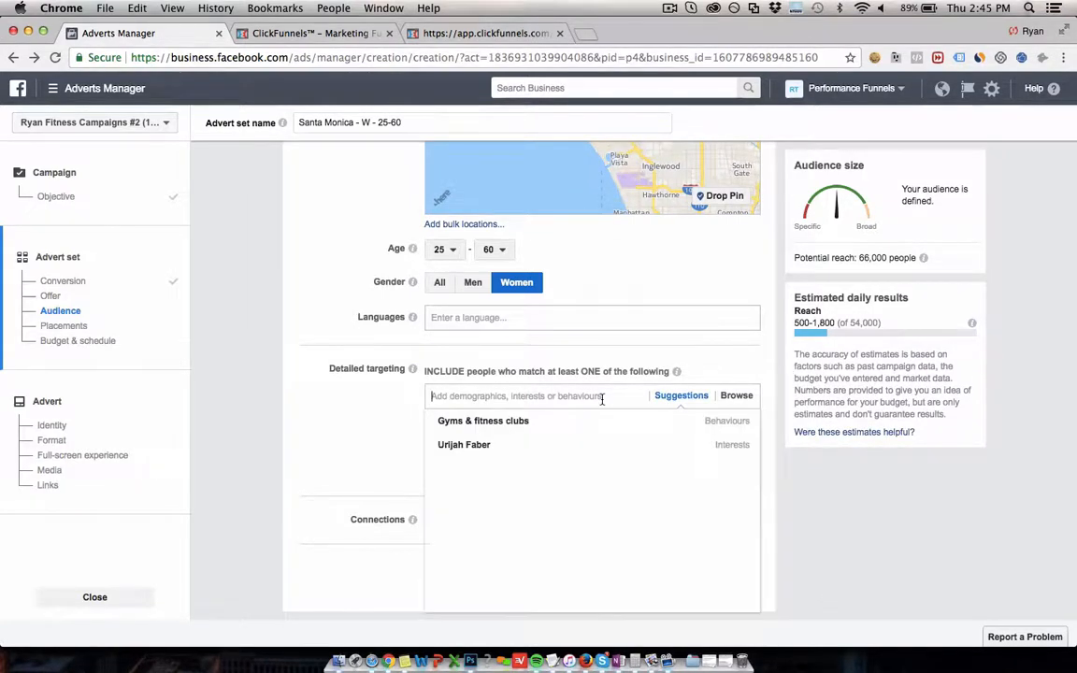
type("yoga")
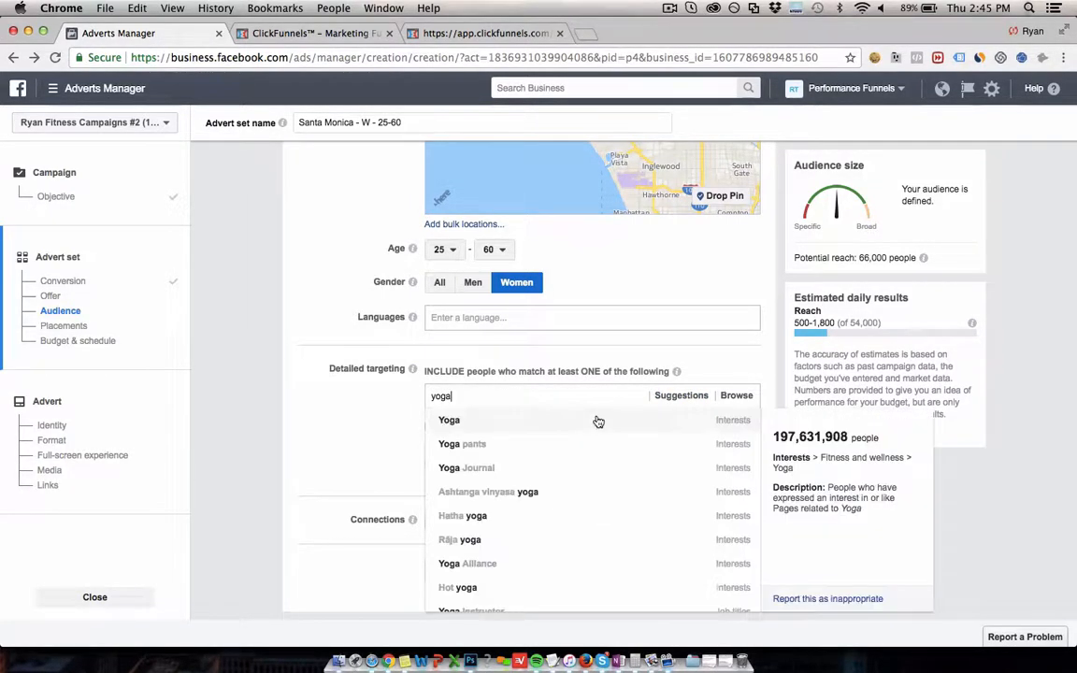
left_click(589, 419)
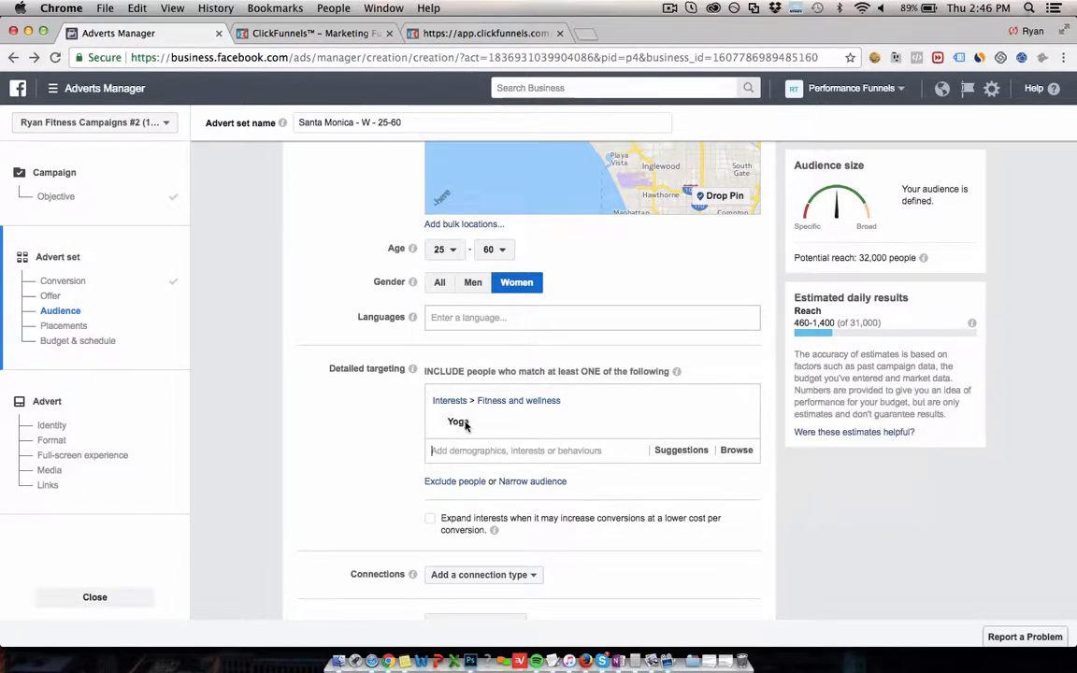
Step: Replace the Yoga interest in the audience's detailed targeting with the Yoga Journal interest
mouse_move(511, 416)
scroll(781, 356, "up", 2)
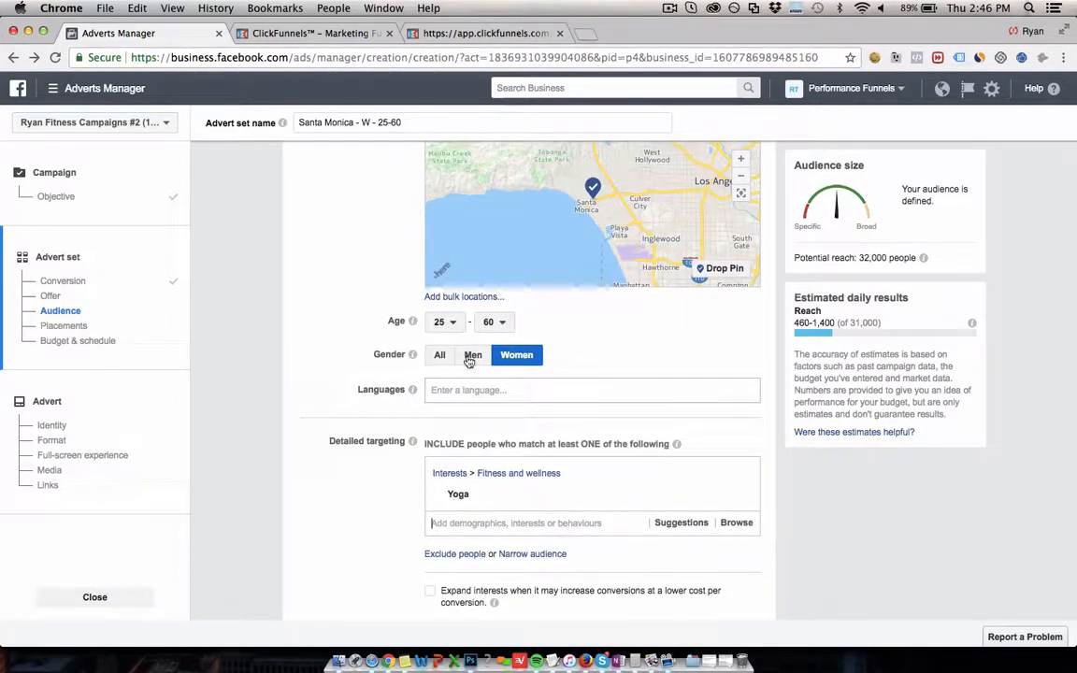
mouse_move(485, 496)
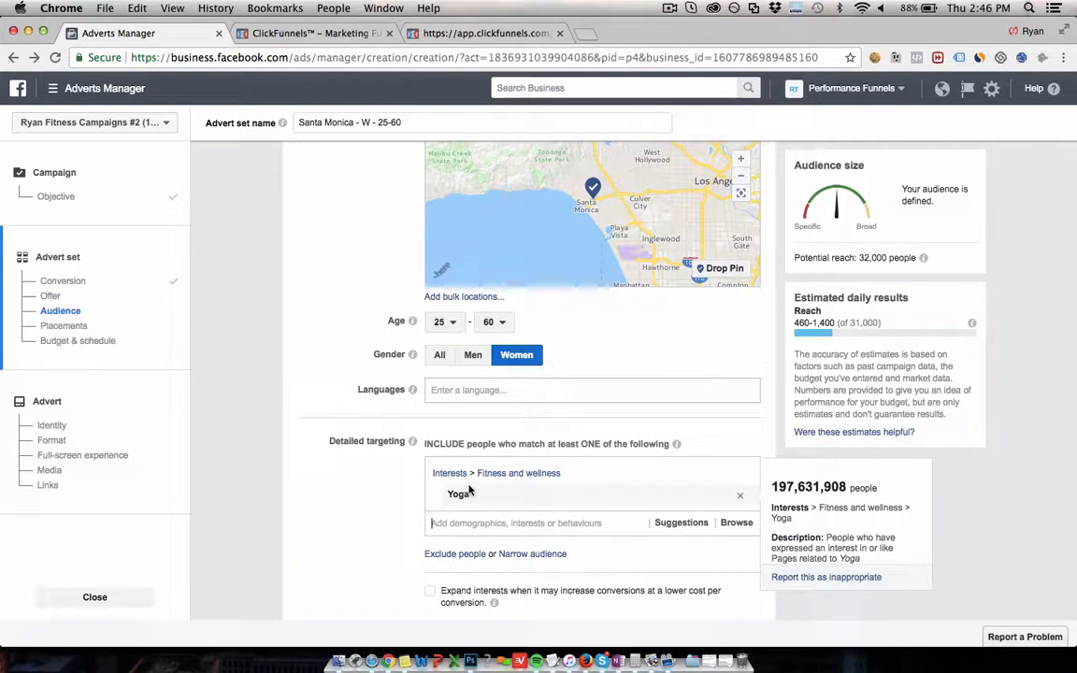
left_click(740, 499)
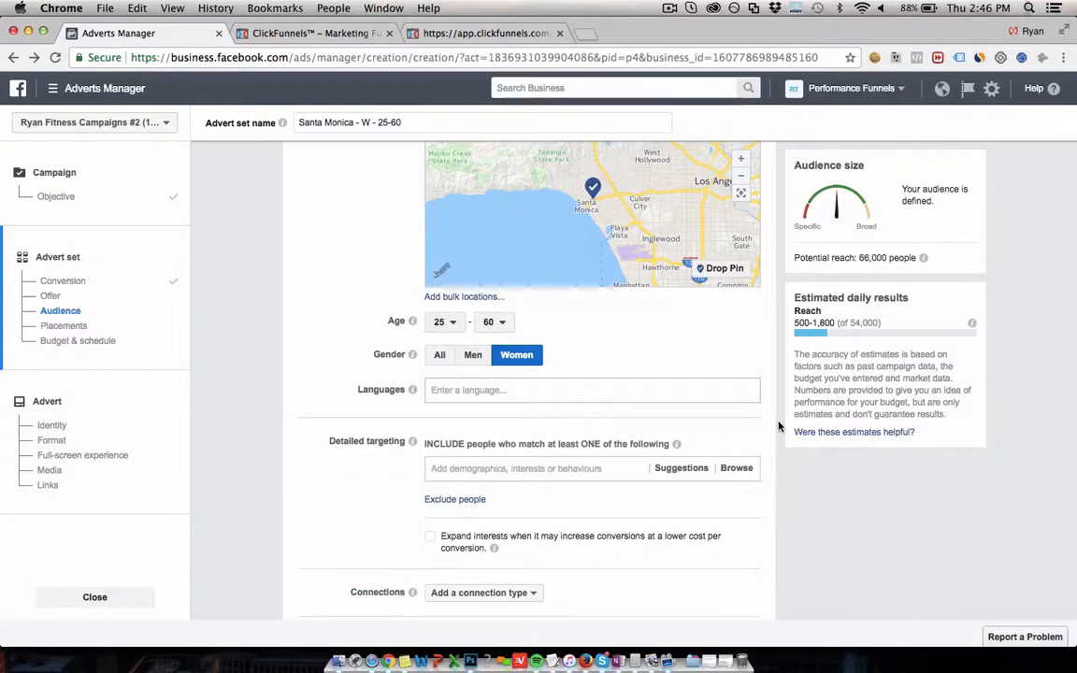
scroll(779, 426, "down", 1)
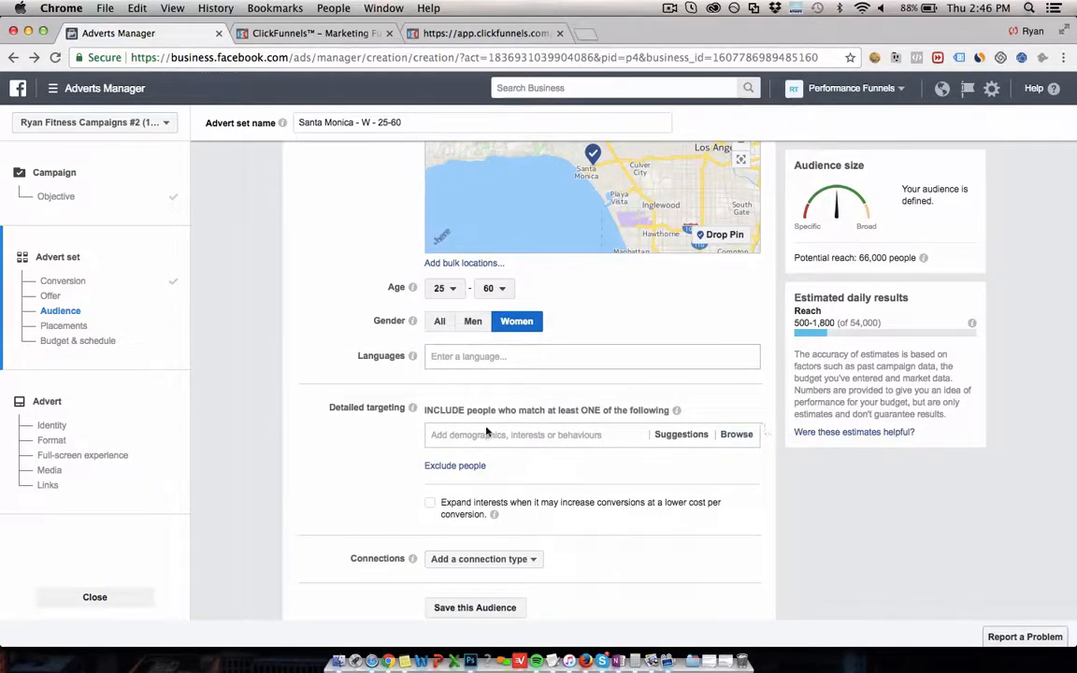
left_click(470, 434)
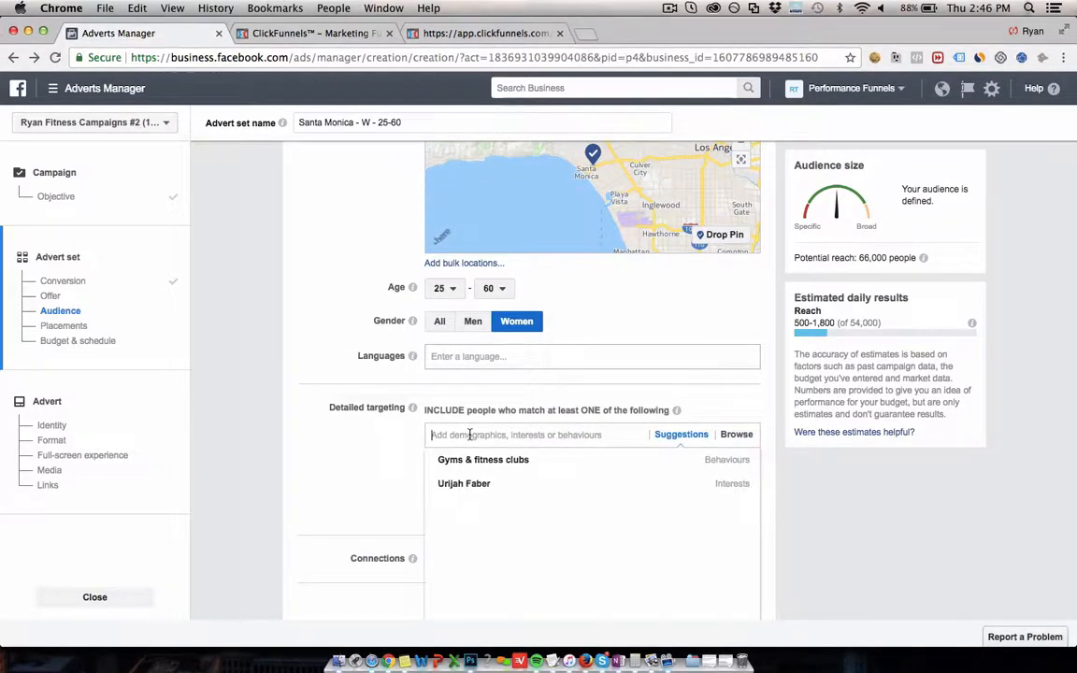
type("yoga")
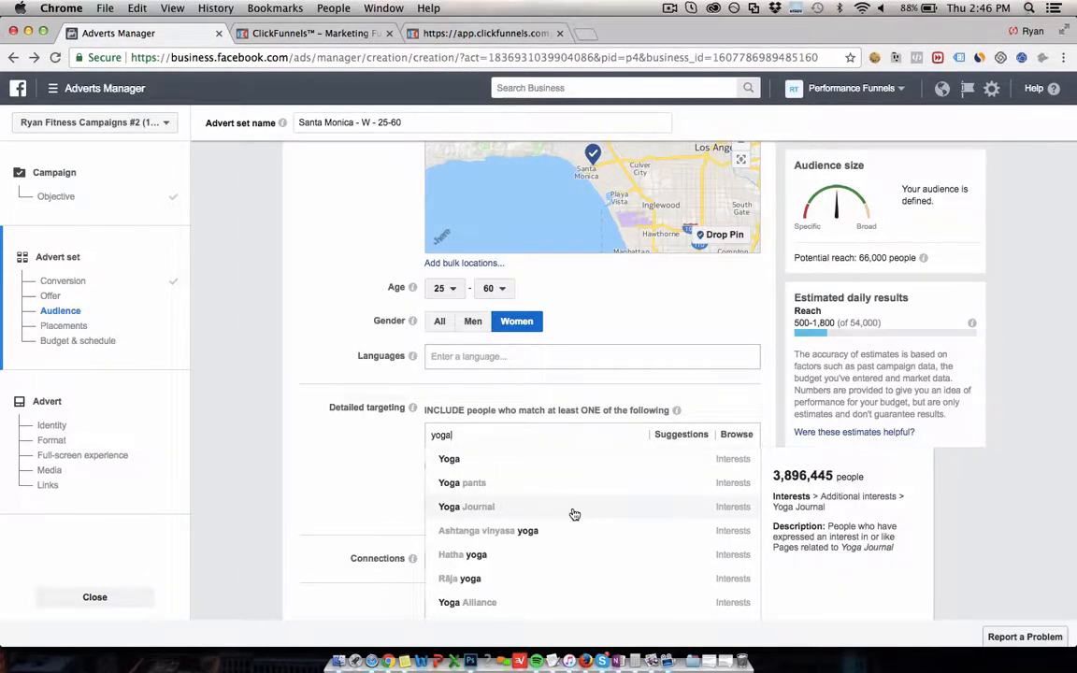
scroll(572, 512, "down", 1)
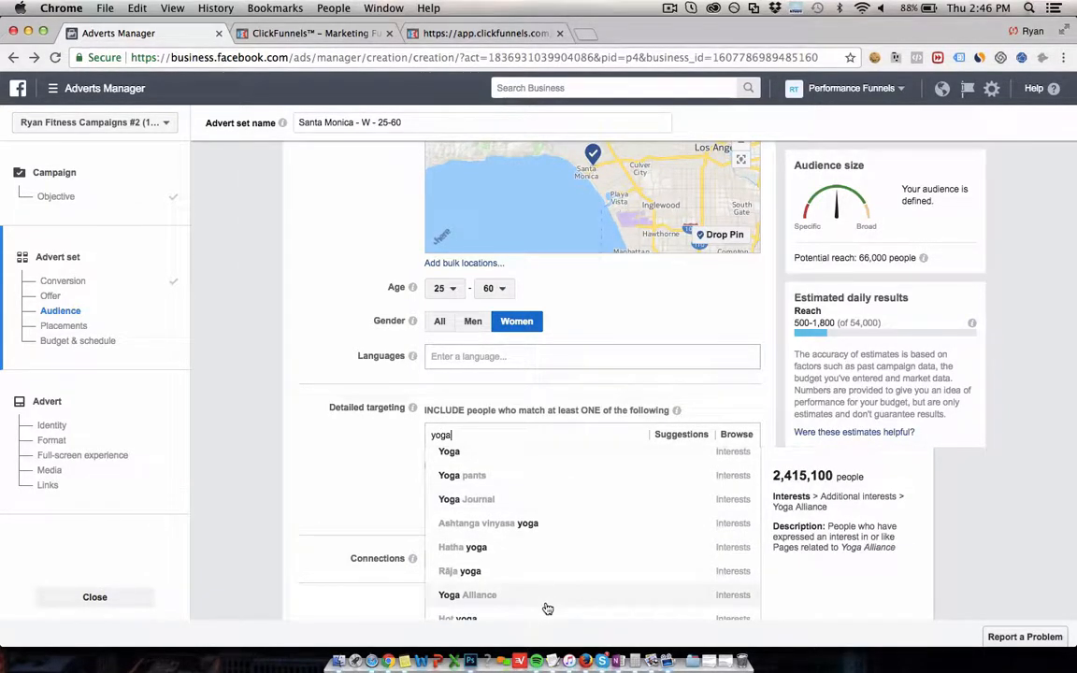
scroll(547, 603, "down", 2)
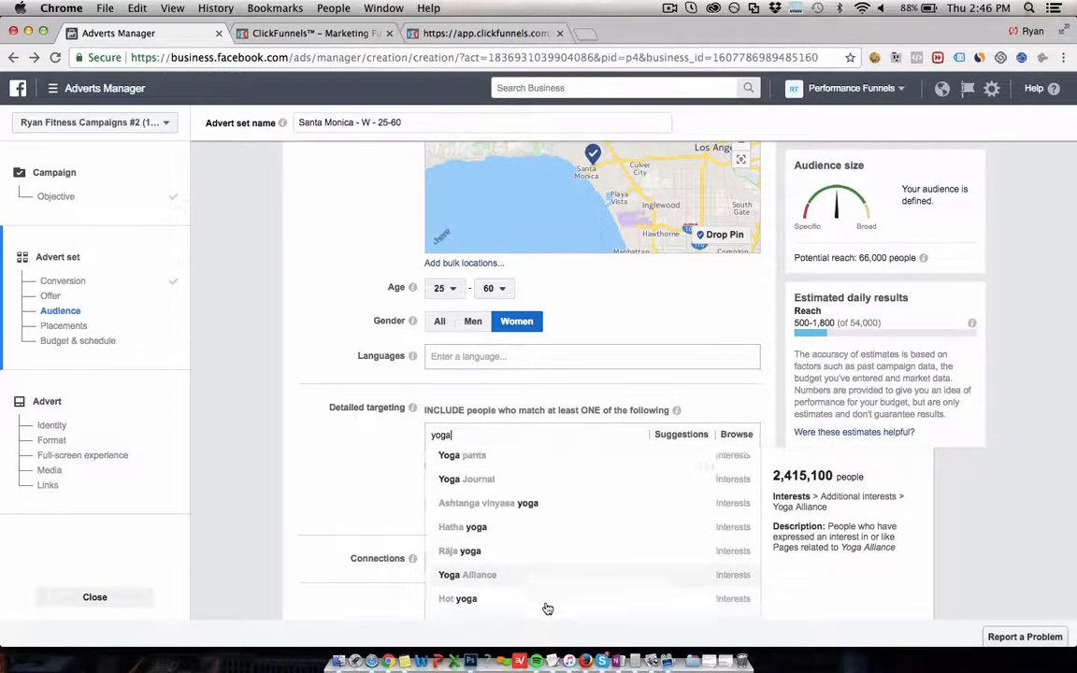
scroll(545, 567, "up", 2)
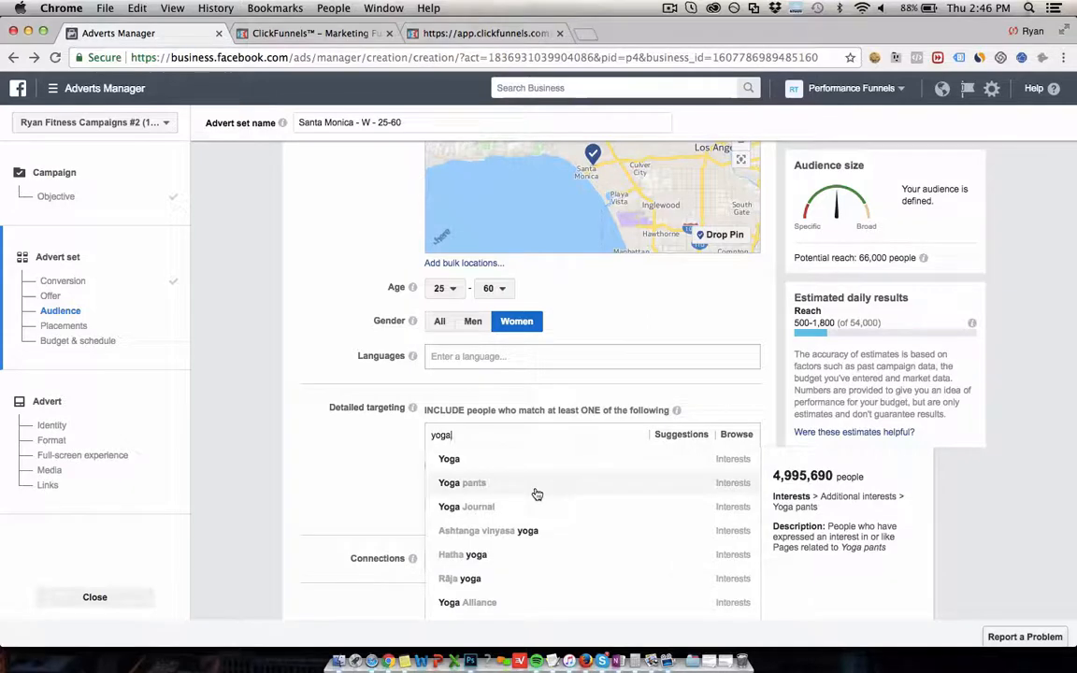
left_click(529, 506)
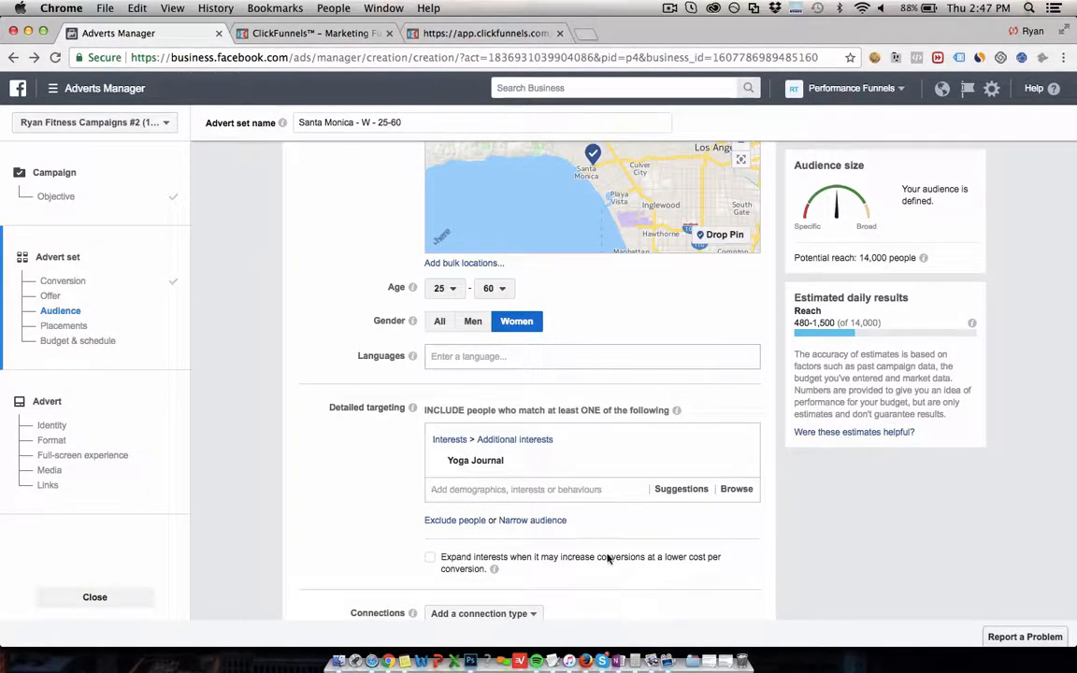
Step: Replace the Yoga Journal interest in the detailed targeting with the Yoga Alliance interest
mouse_move(567, 457)
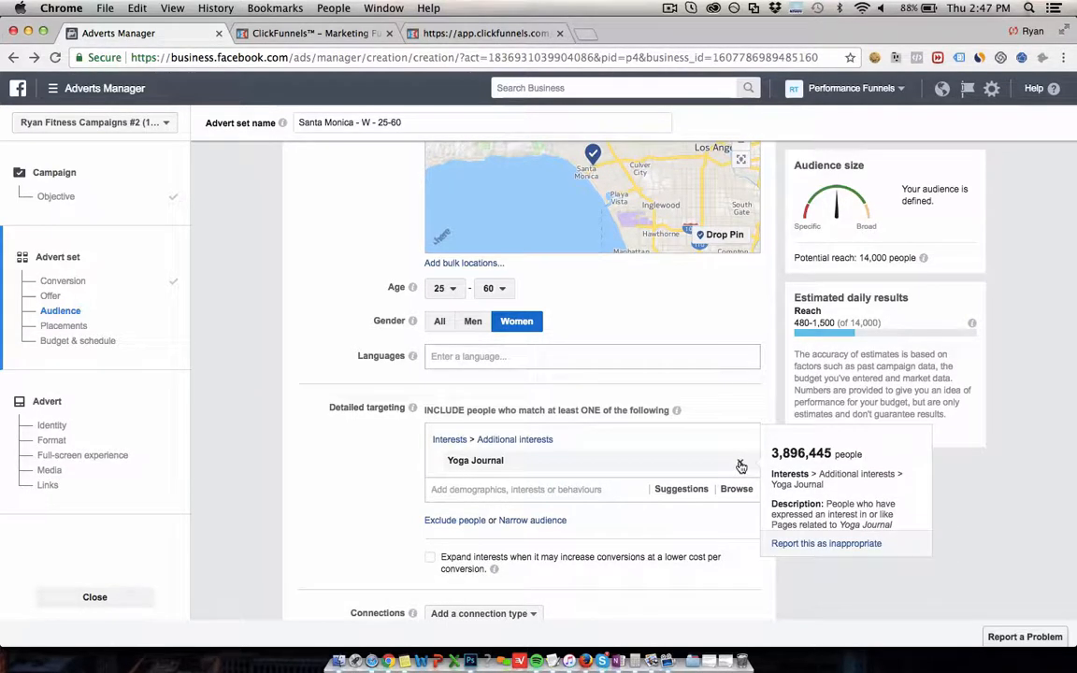
left_click(739, 460)
left_click(549, 437)
type("yoga")
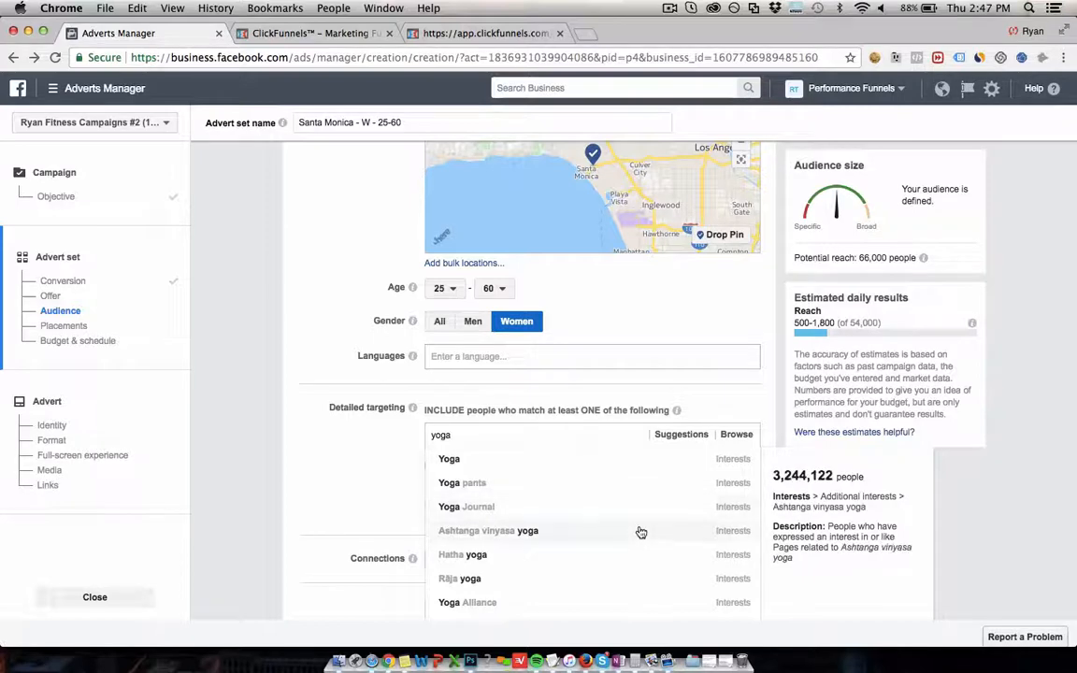
scroll(640, 531, "down", 1)
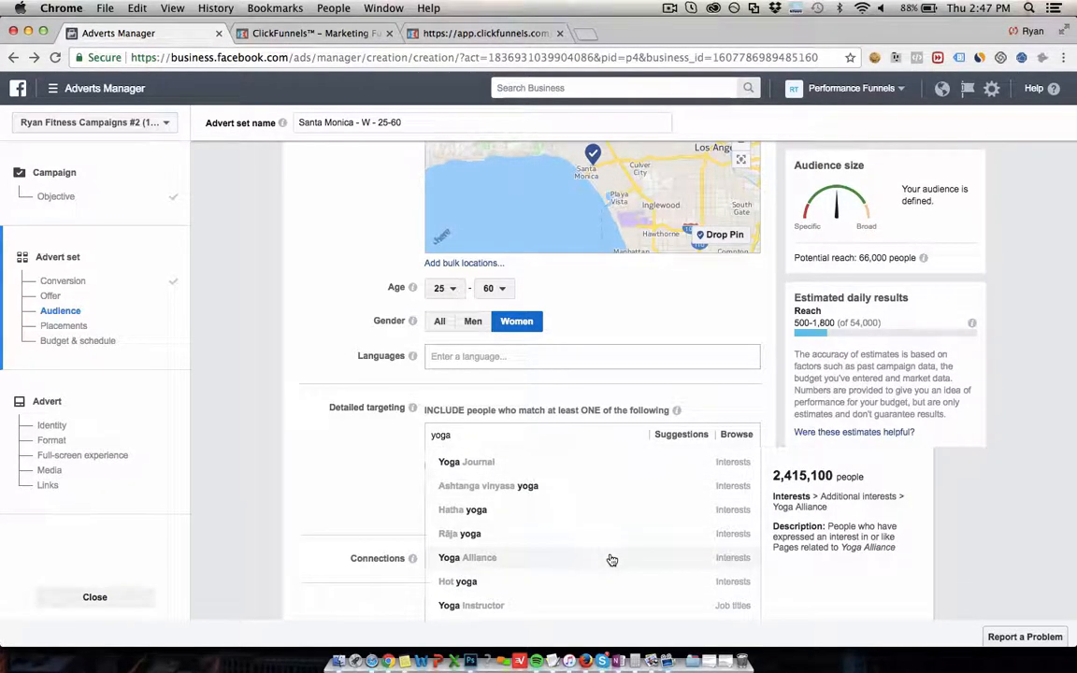
left_click(611, 559)
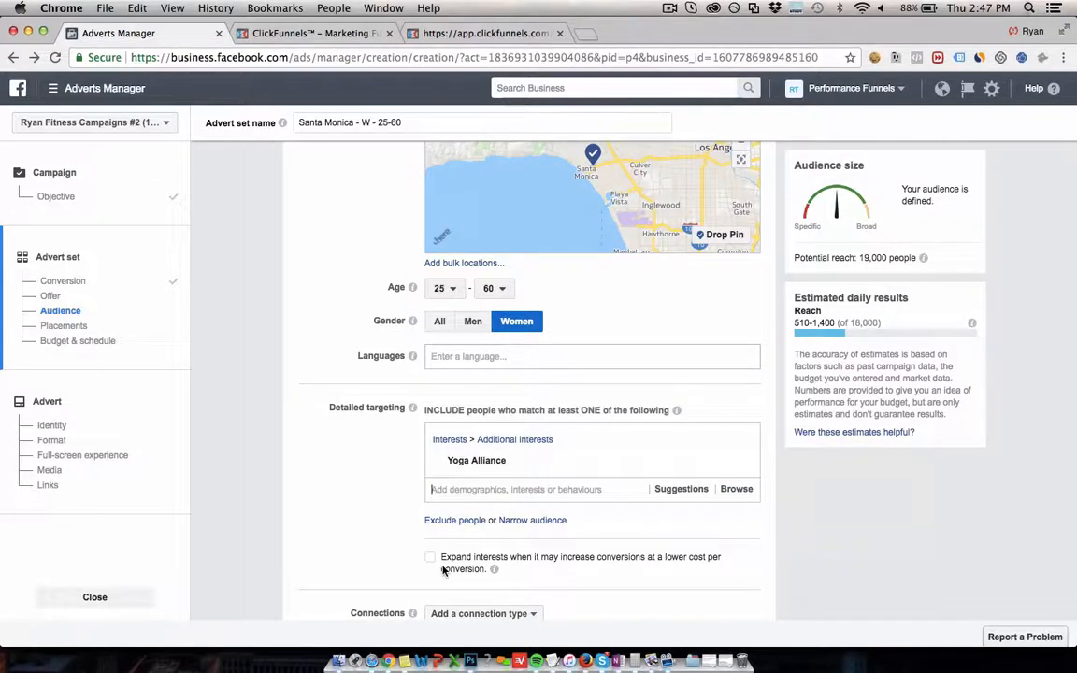
Step: Add the Yoga Journal interest to the detailed targeting alongside Yoga Alliance
type("y")
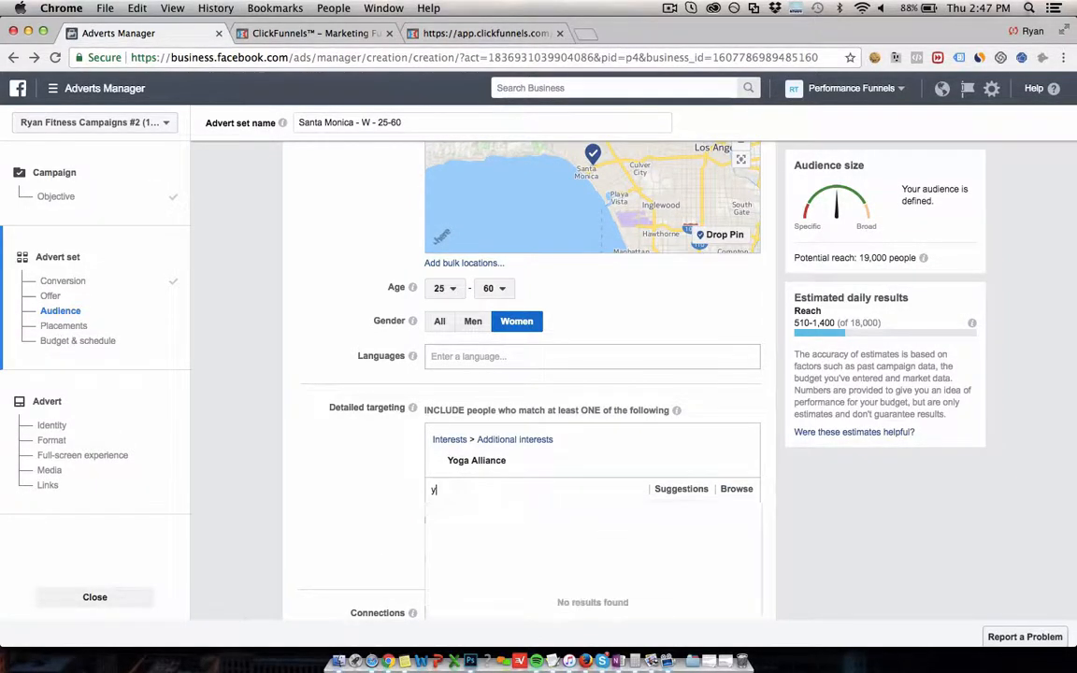
type("oga jour")
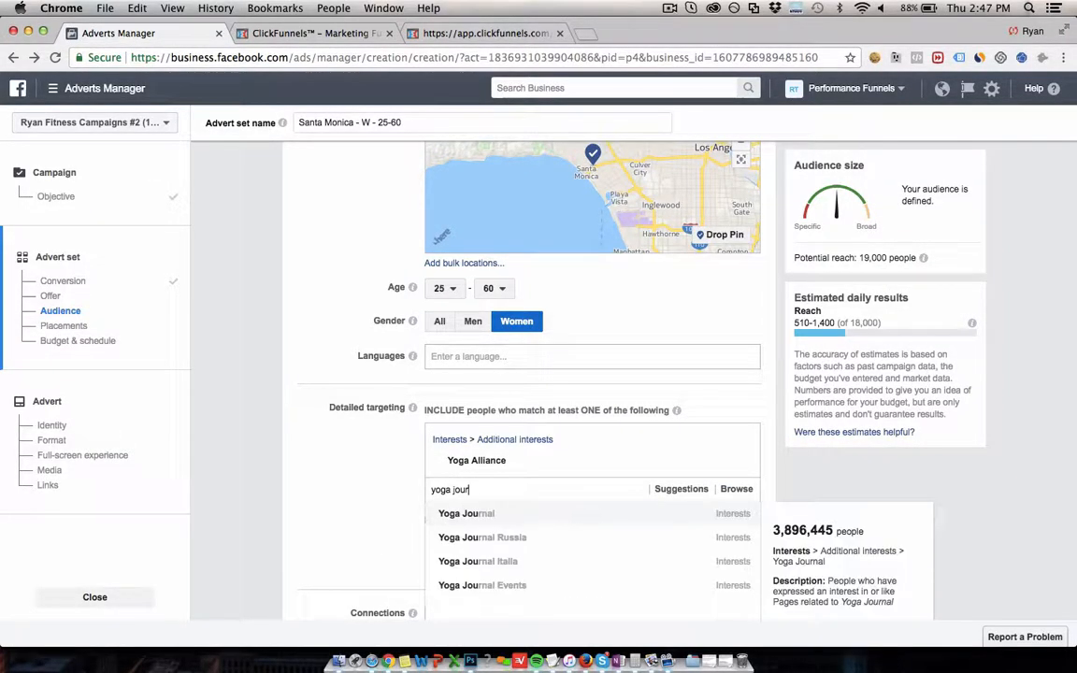
key("Return")
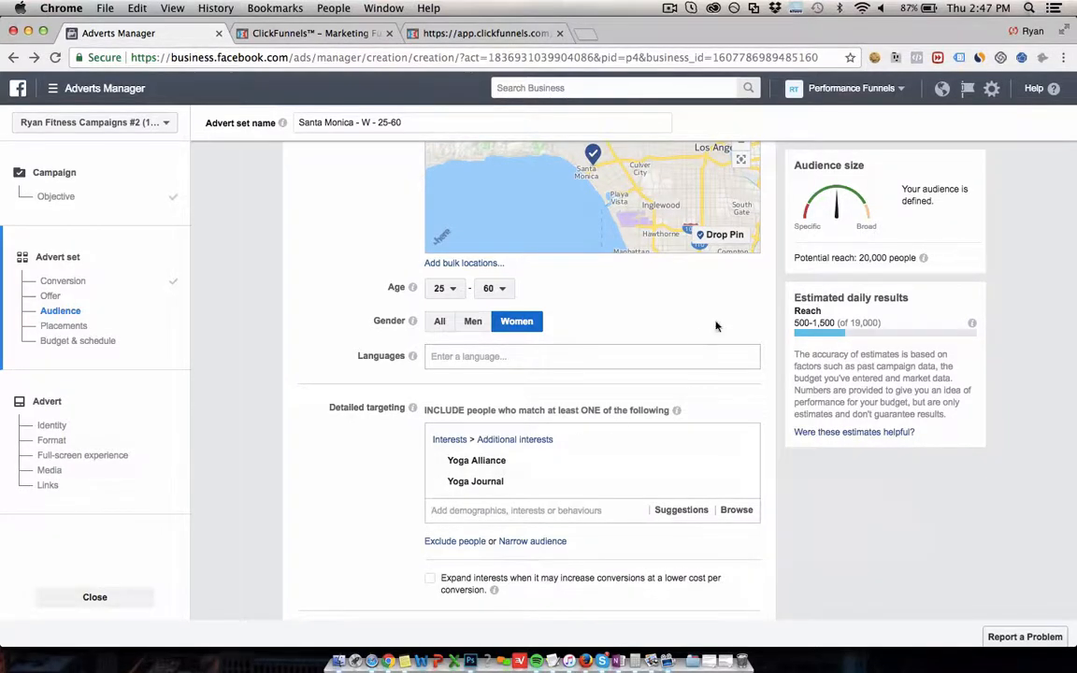
mouse_move(486, 480)
scroll(781, 335, "up", 2)
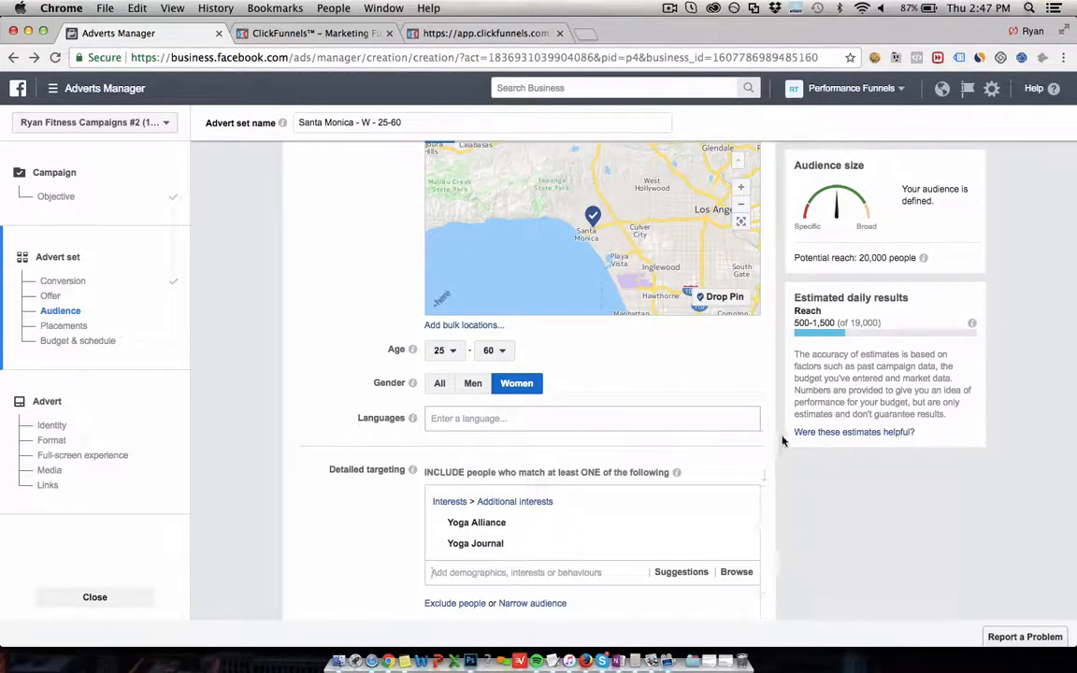
scroll(778, 434, "down", 2)
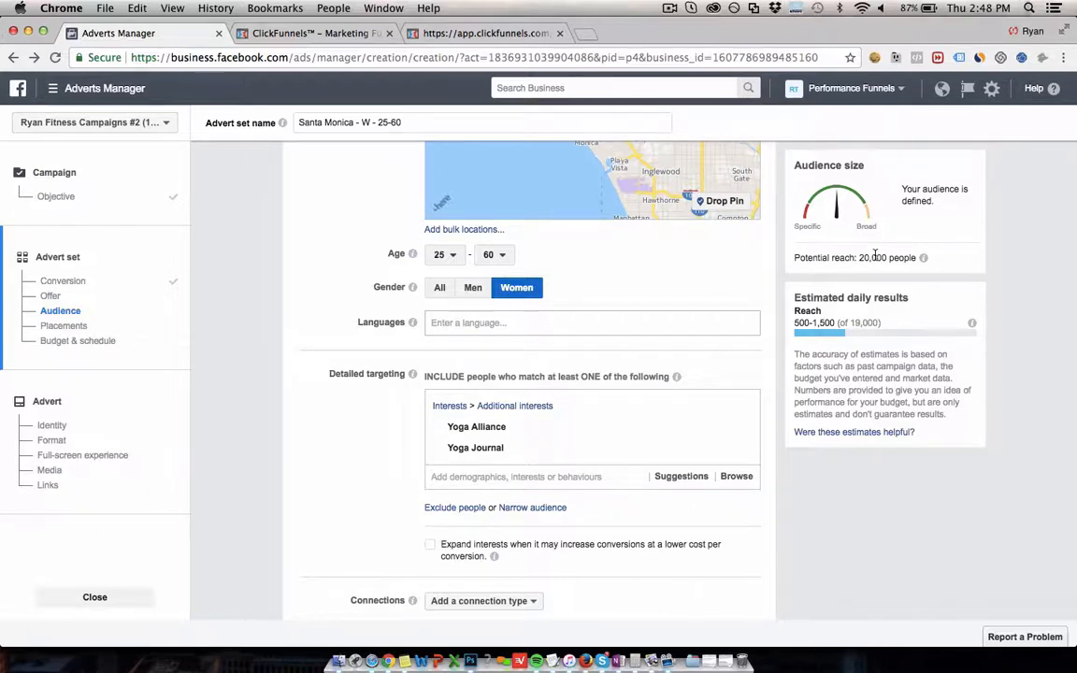
mouse_move(685, 430)
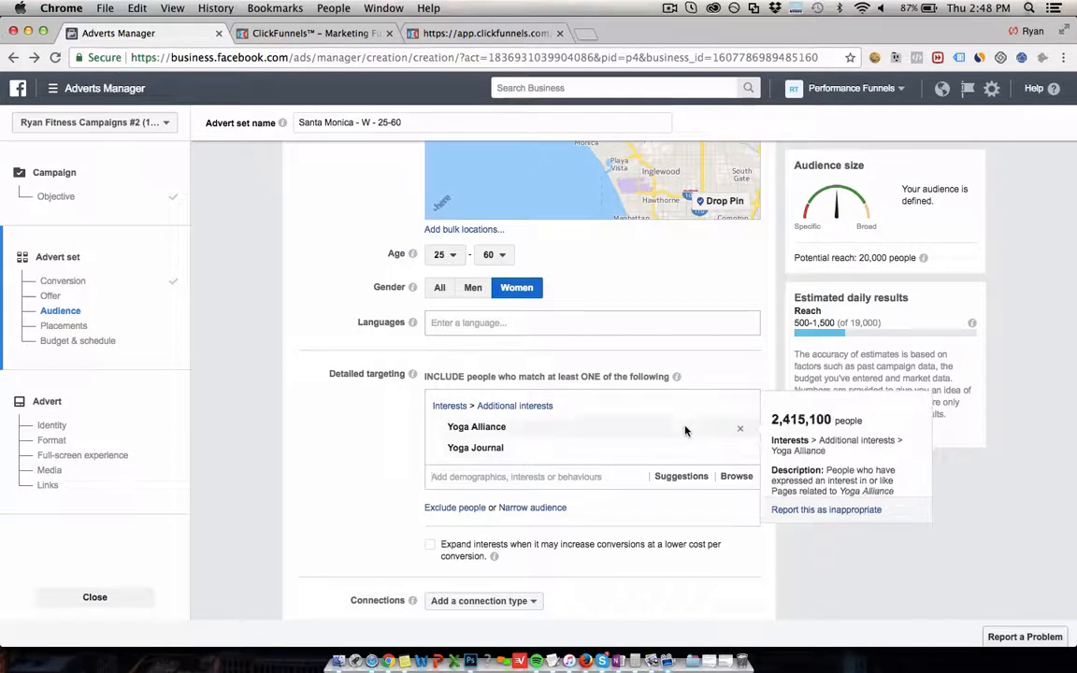
left_click(598, 477)
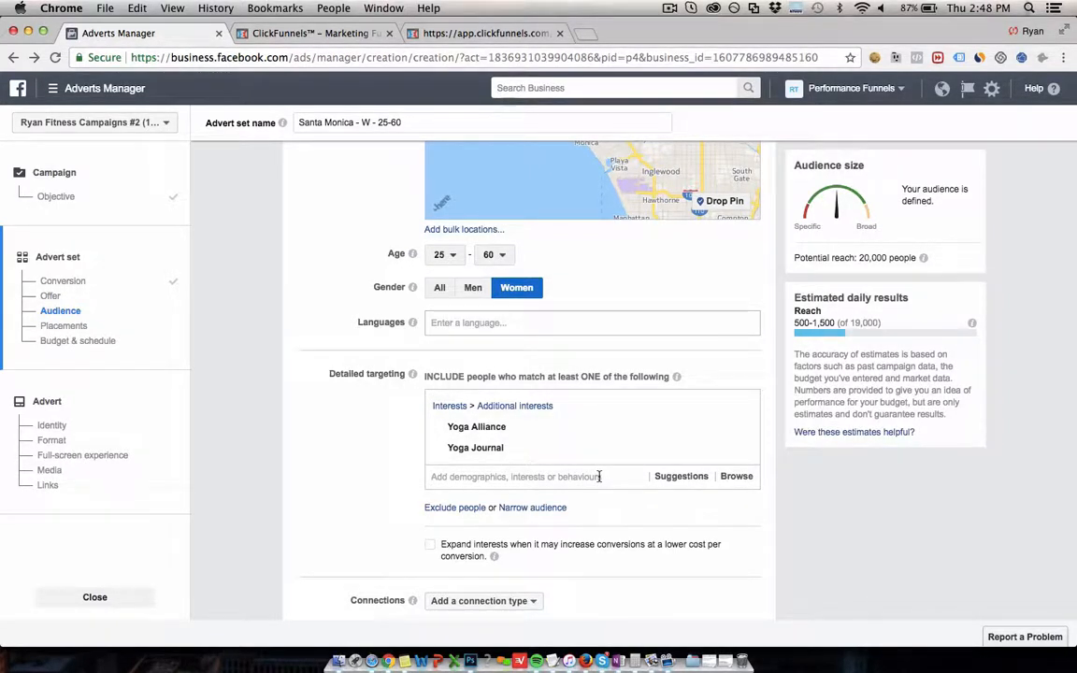
type("gym")
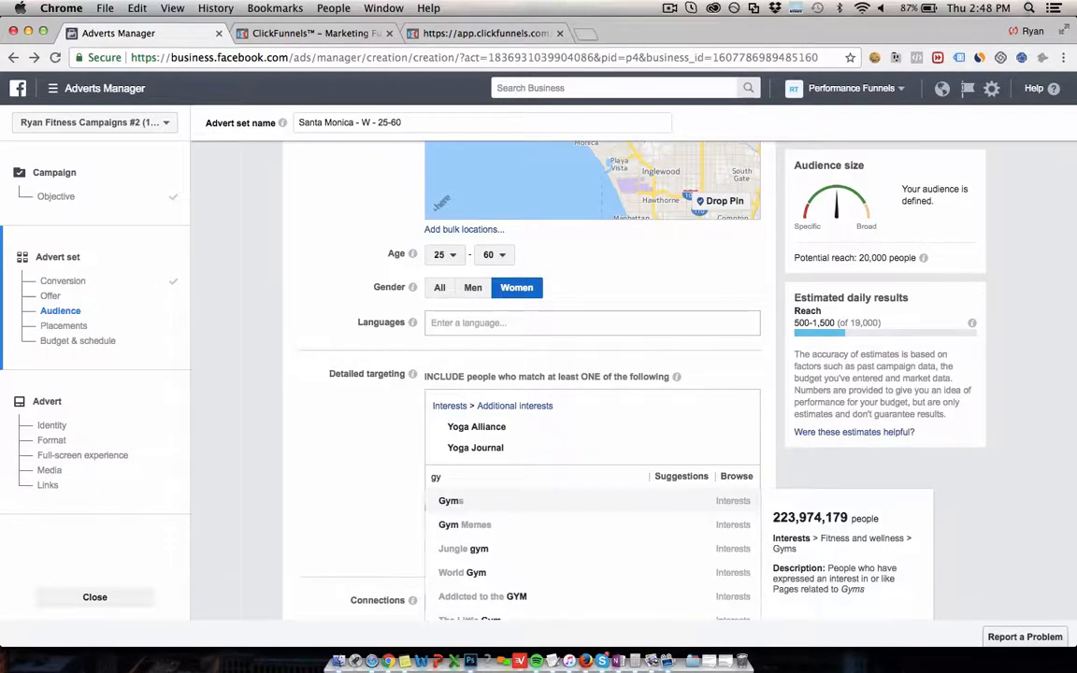
key("BackSpace")
key("BackSpace")
key("BackSpace")
type("fi")
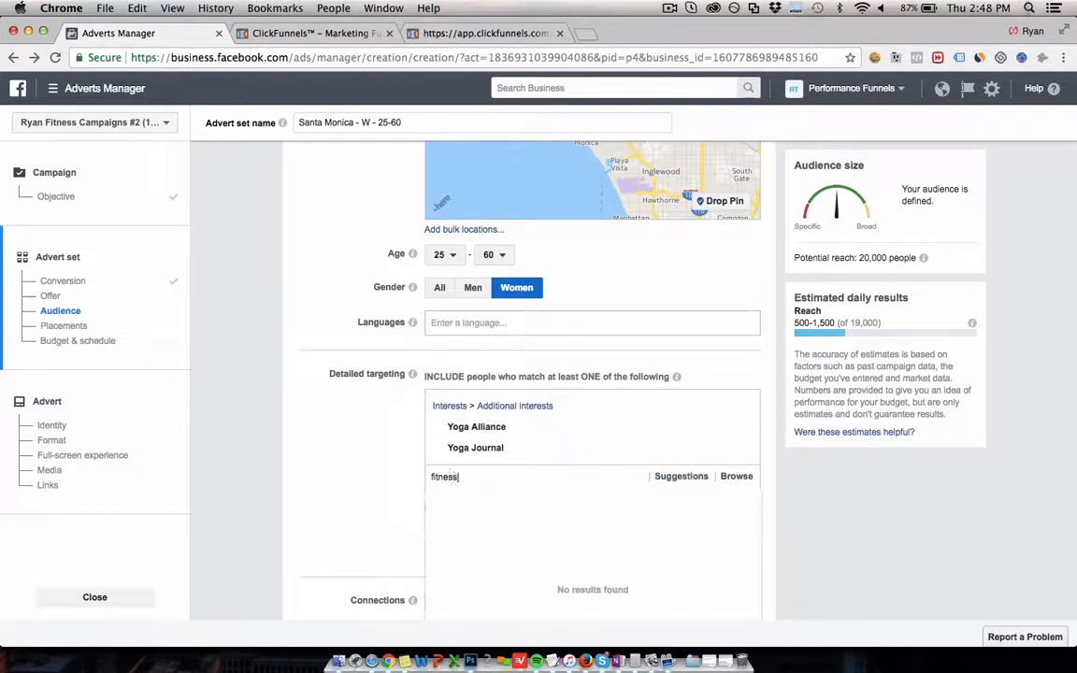
type("tness")
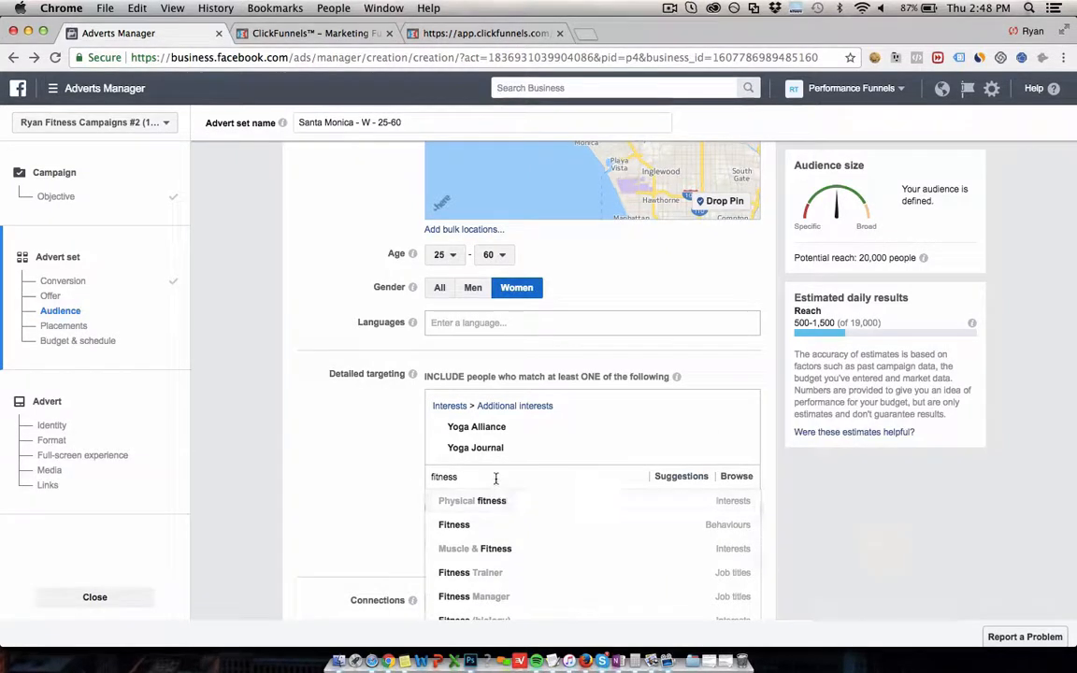
left_click_drag(493, 477, 416, 482)
key("BackSpace")
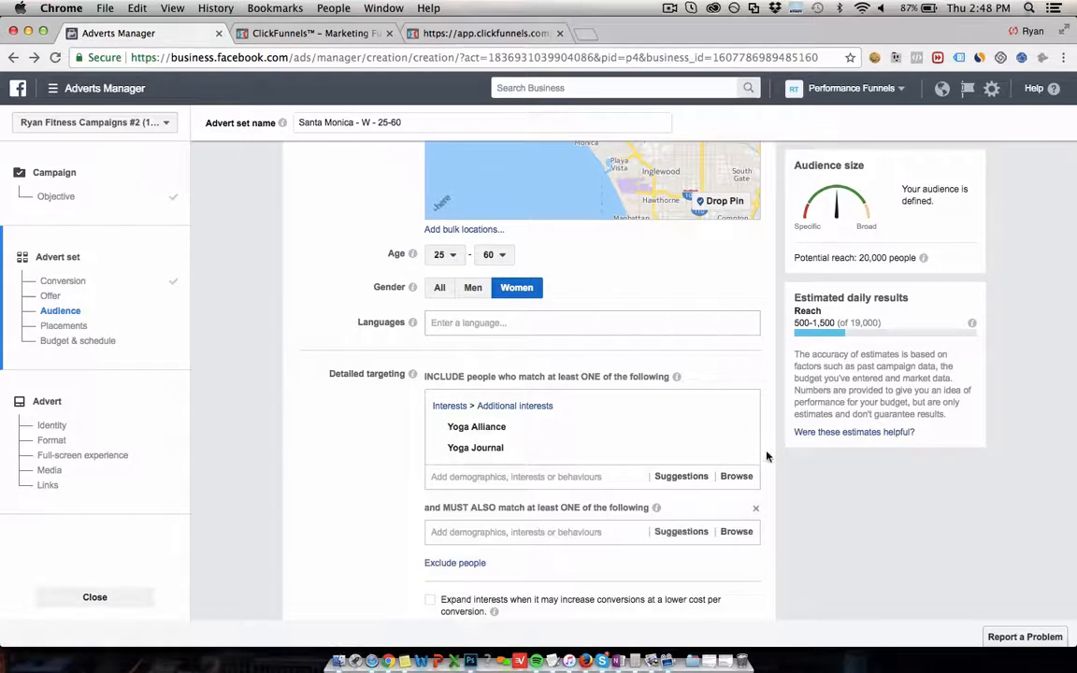
Step: Add the Gyms & fitness clubs behaviour to the must-also-match condition and check the audience's potential reach
scroll(767, 457, "down", 2)
left_click(596, 449)
type("fitness")
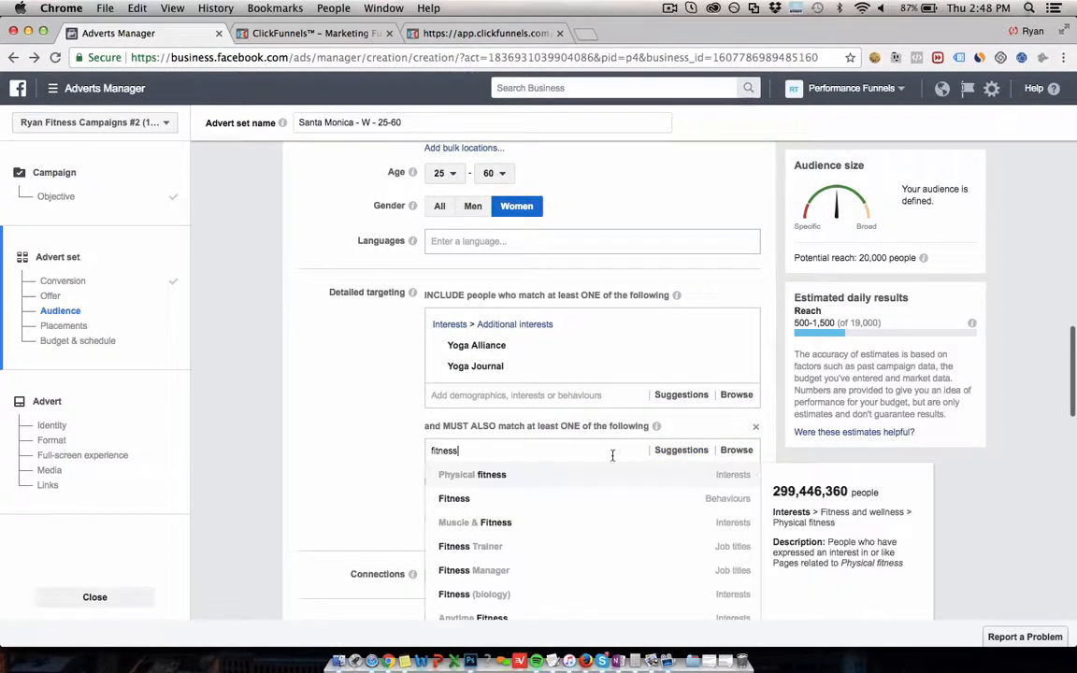
scroll(642, 569, "down", 2)
scroll(642, 568, "down", 5)
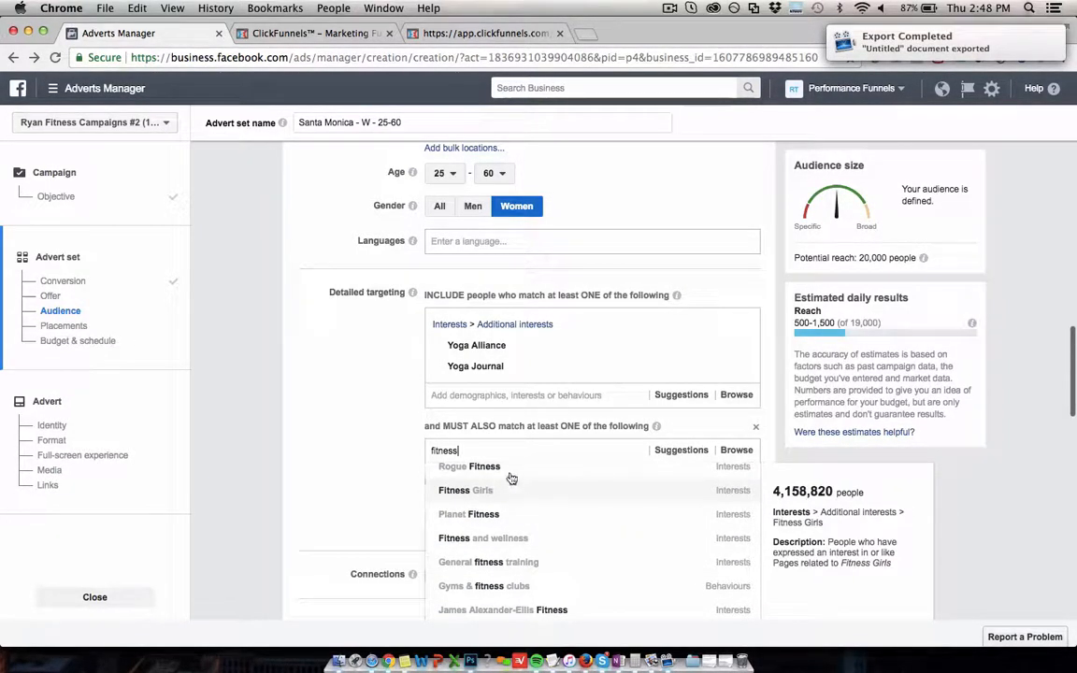
scroll(580, 485, "up", 2)
scroll(585, 572, "down", 3)
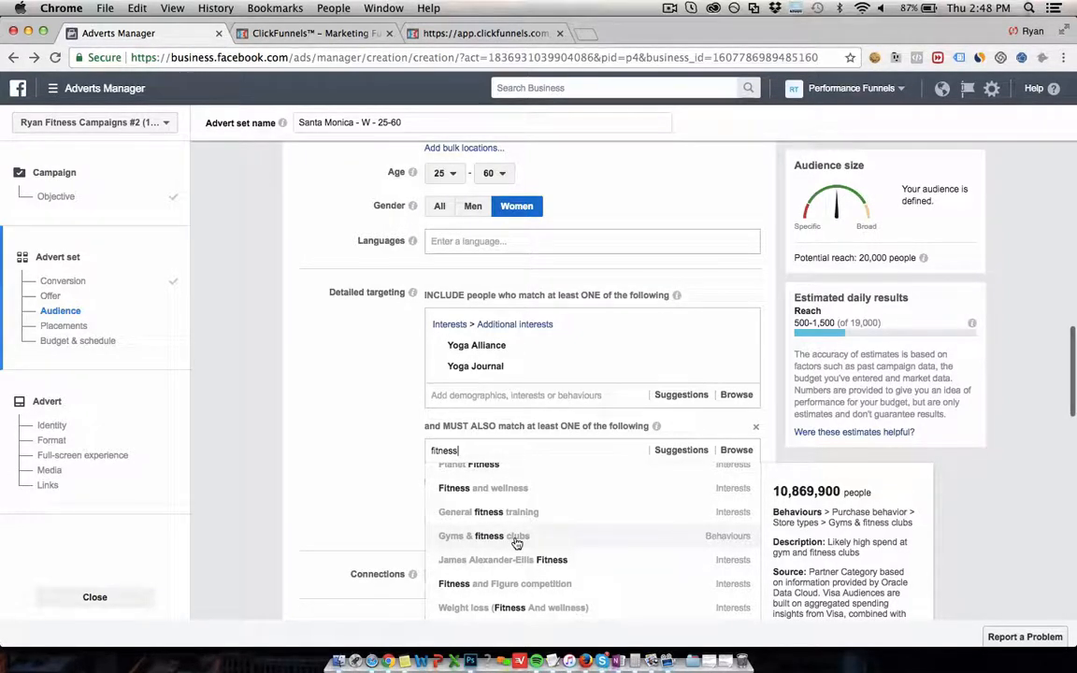
left_click(517, 542)
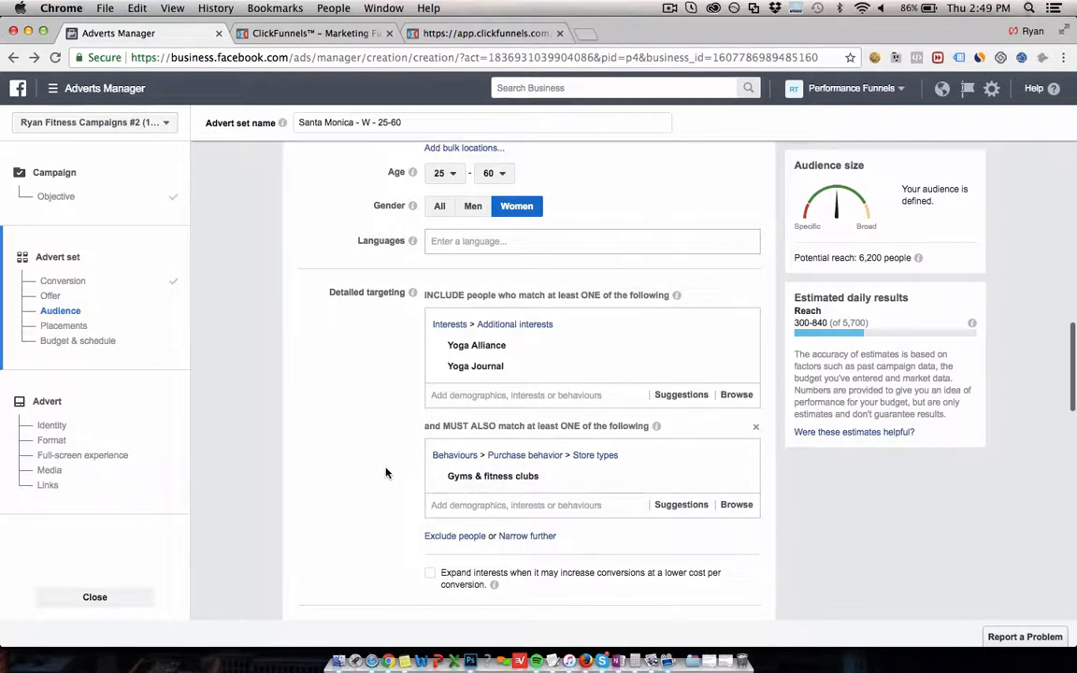
mouse_move(503, 480)
left_click_drag(882, 258, 858, 258)
left_click(863, 258)
Step: Try adding the Yoga.com interest alongside Yoga Alliance and Yoga Journal, then take it out again
left_click(538, 395)
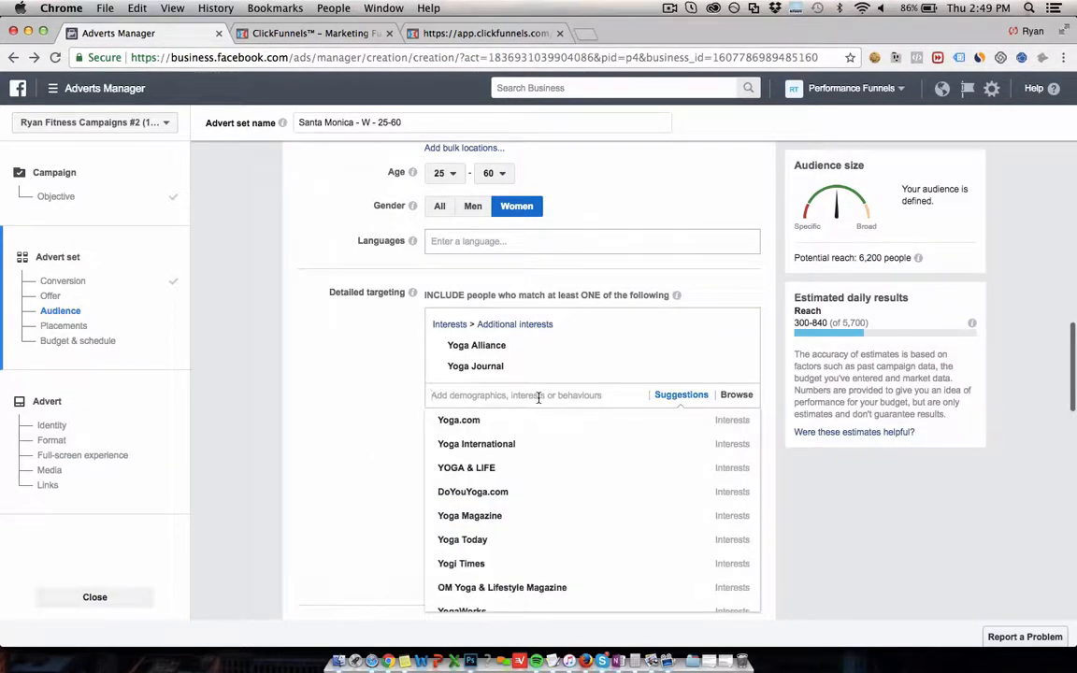
type("yo")
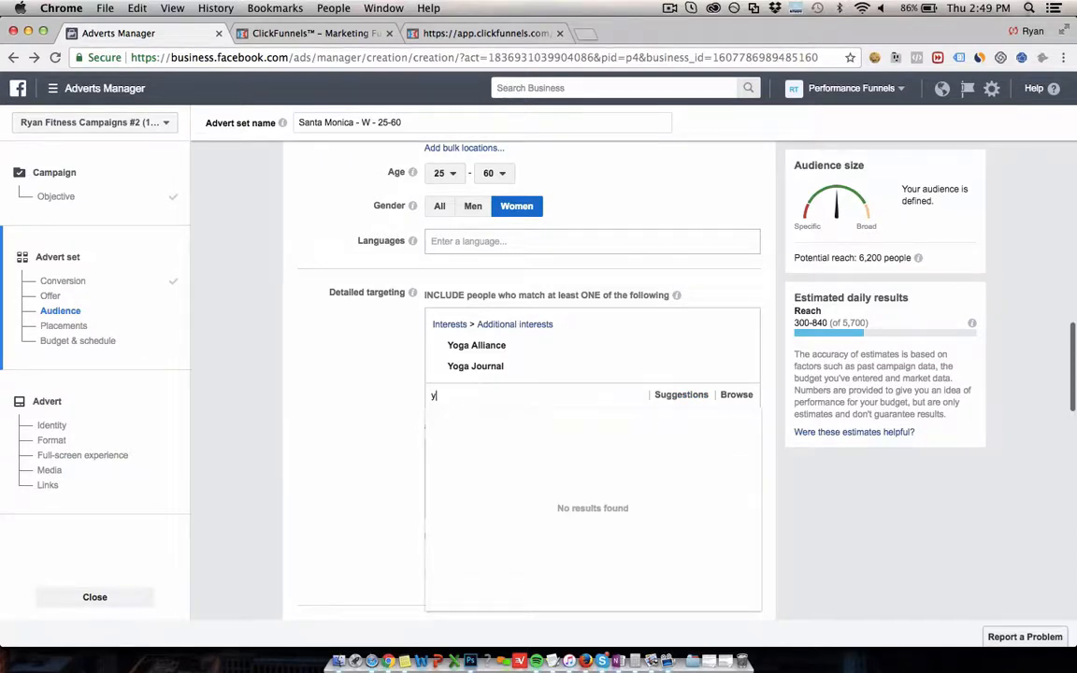
key("BackSpace")
left_click(553, 423)
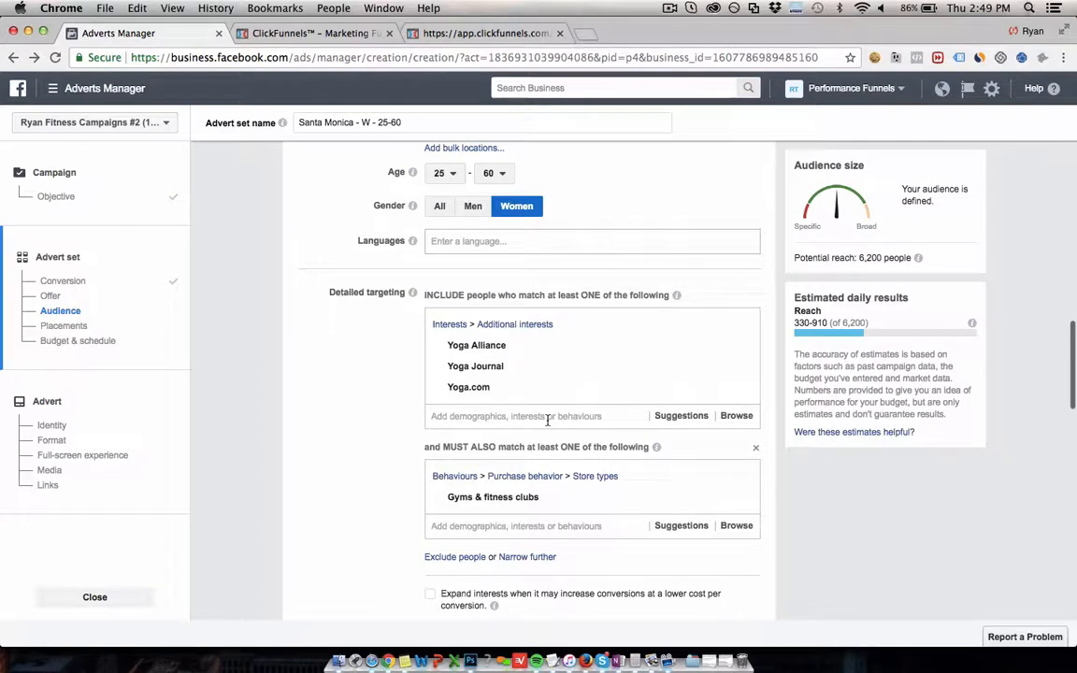
left_click(536, 426)
mouse_move(565, 385)
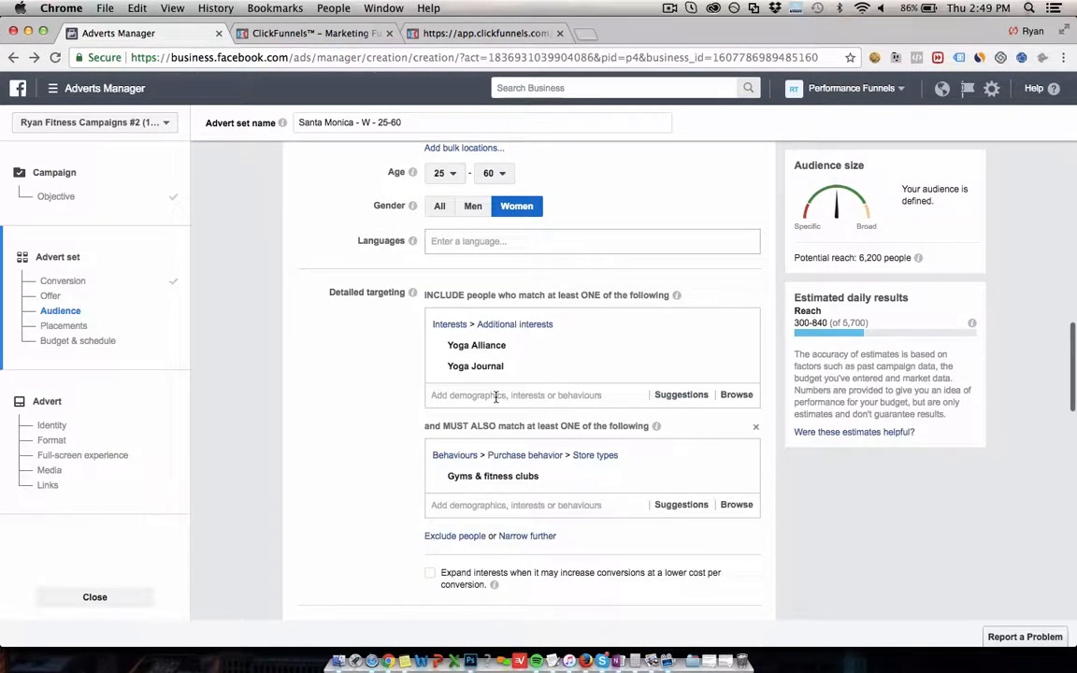
Step: Try adding the suggested Hot yoga interest to the included interests, then remove it again
left_click(496, 397)
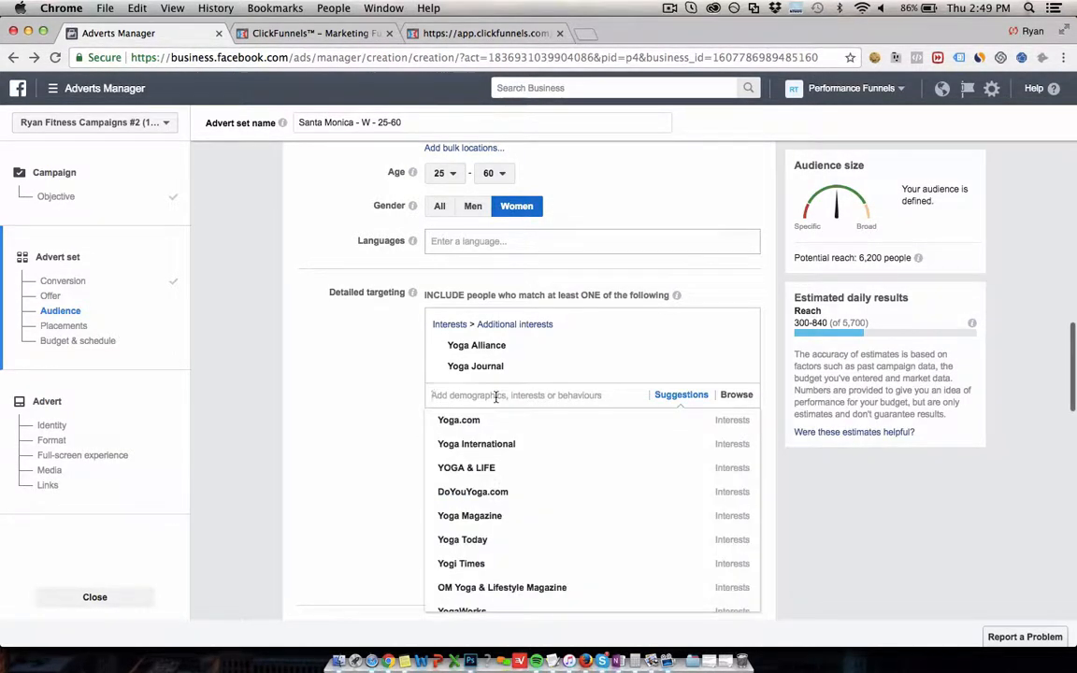
mouse_move(492, 448)
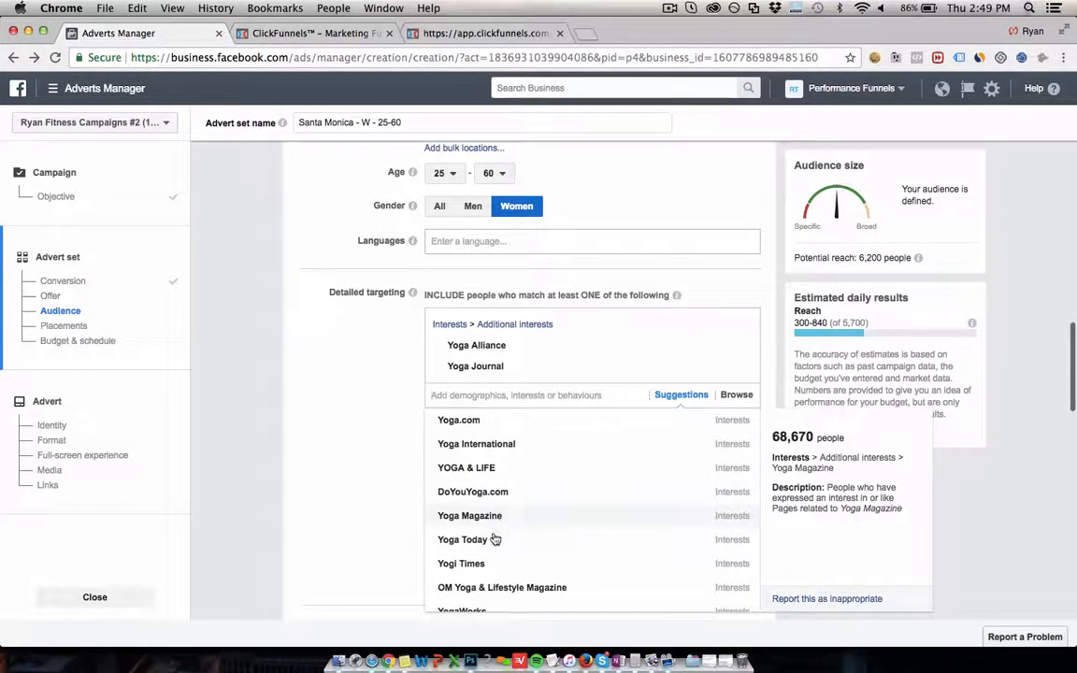
scroll(493, 561, "down", 3)
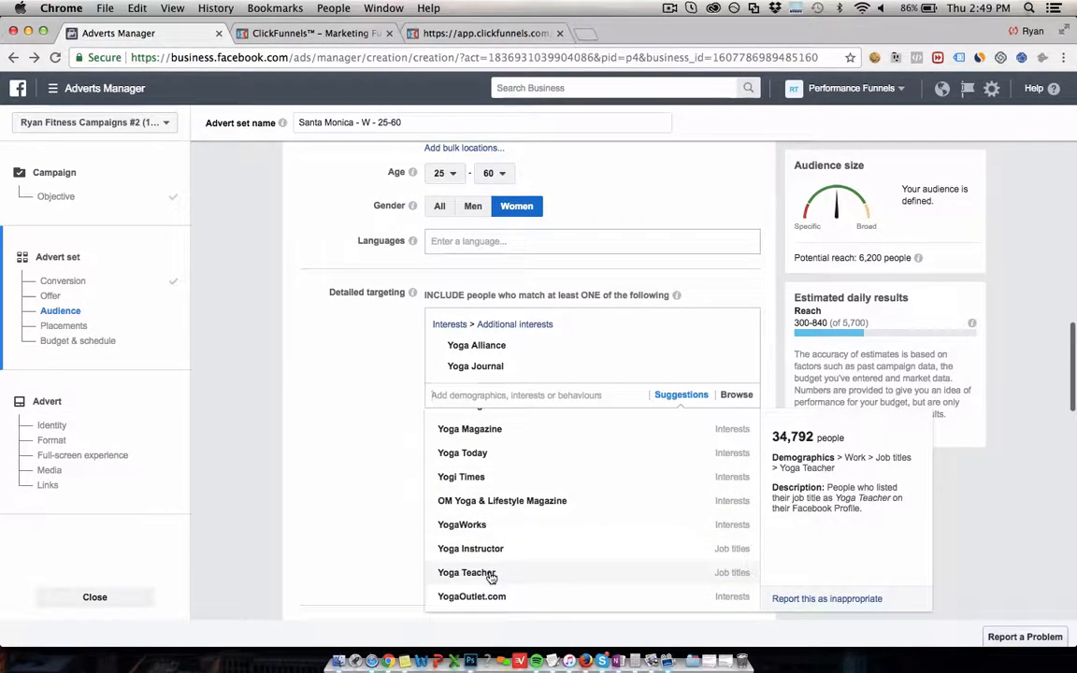
scroll(493, 570, "down", 3)
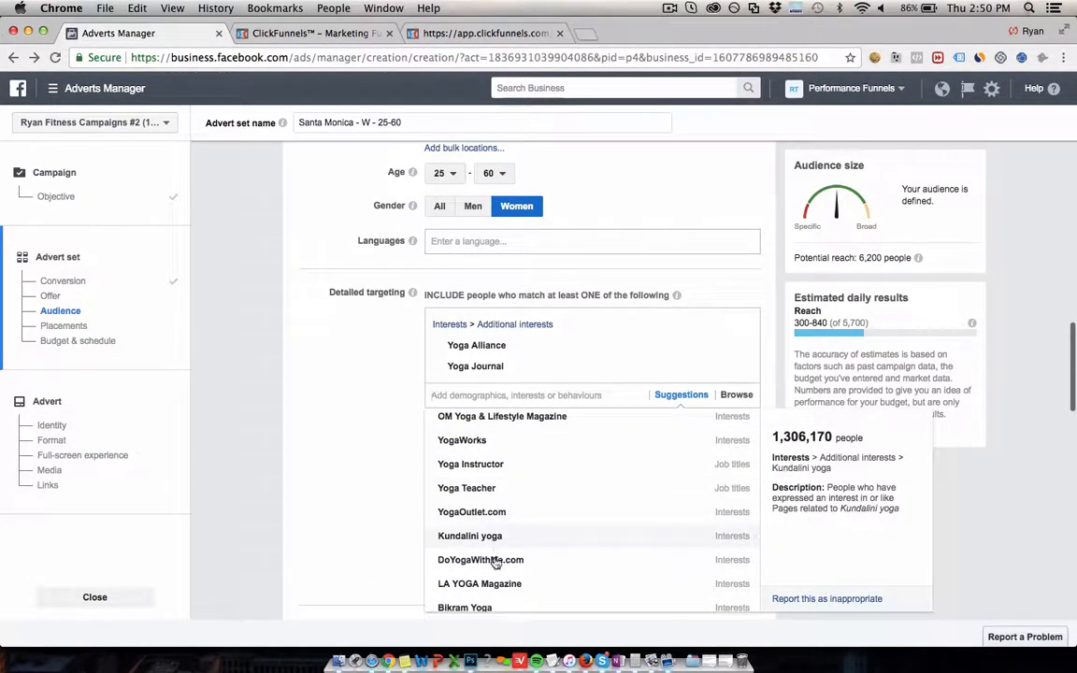
scroll(492, 561, "down", 2)
scroll(493, 571, "down", 1)
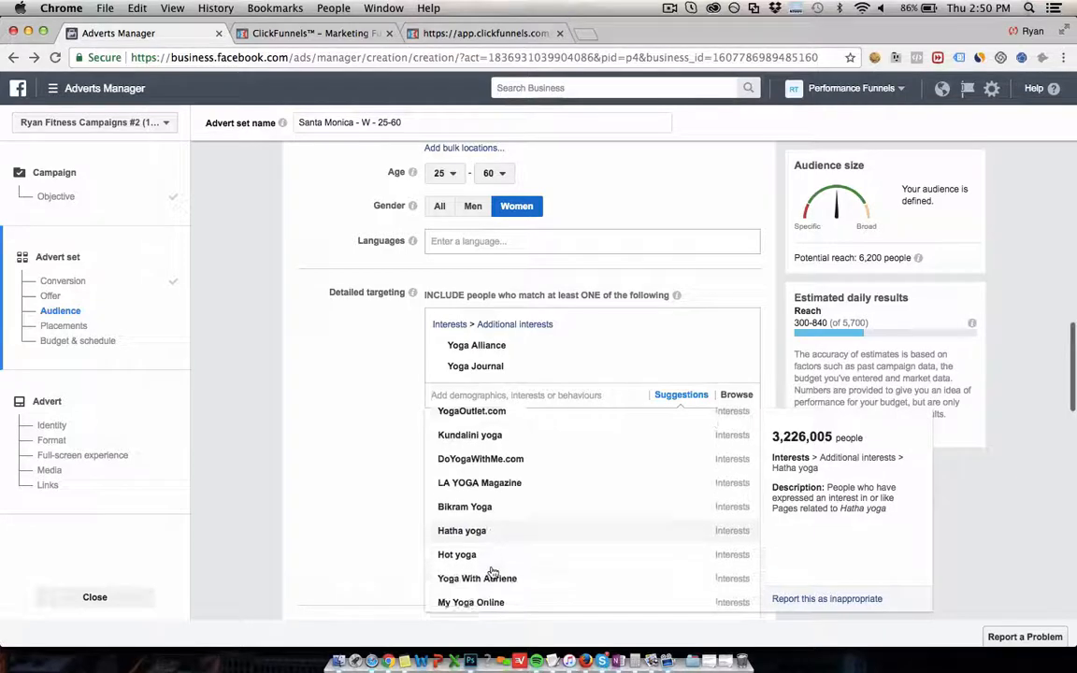
left_click(489, 557)
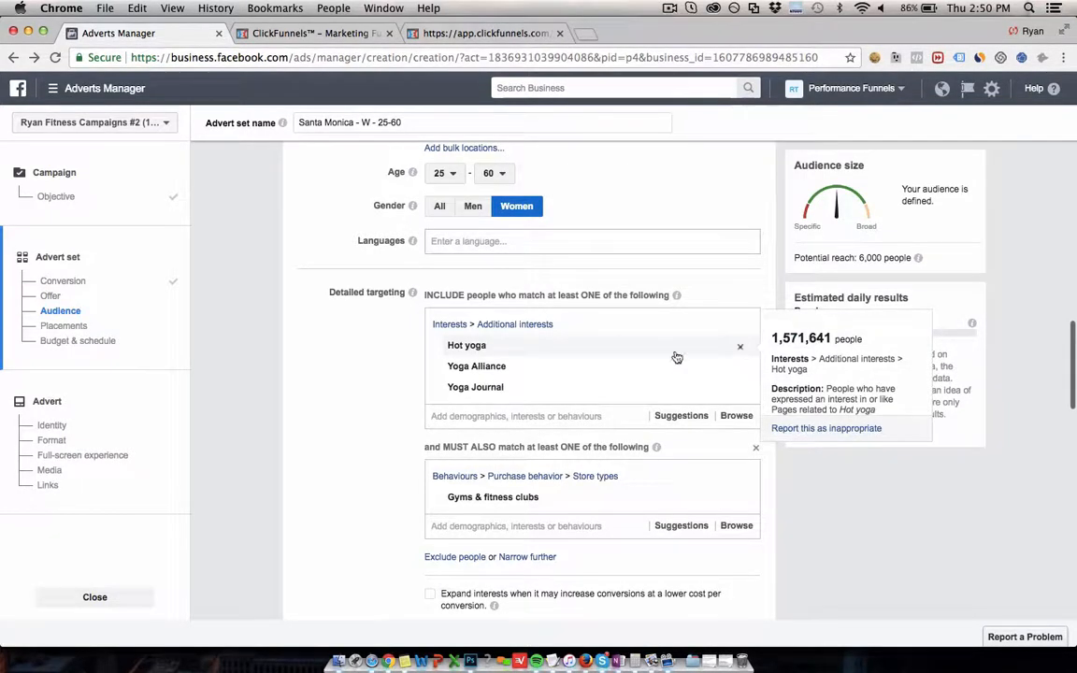
left_click(739, 346)
Step: Add the suggested Yoga Magazine interest alongside Yoga Alliance and Yoga Journal
left_click(531, 395)
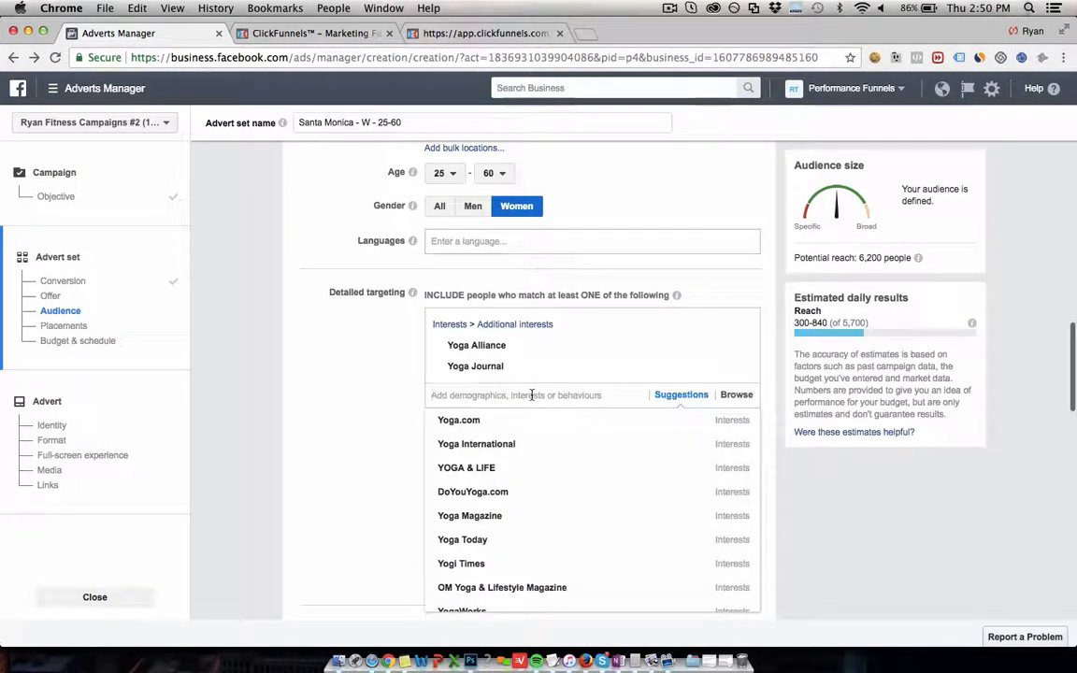
left_click(566, 521)
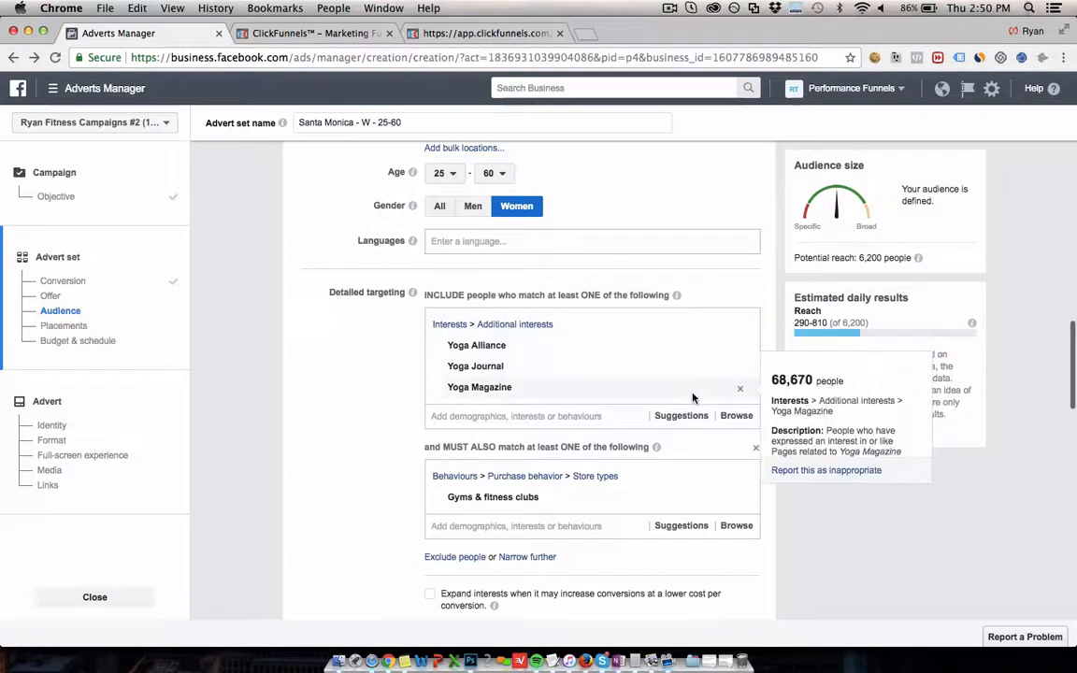
mouse_move(528, 348)
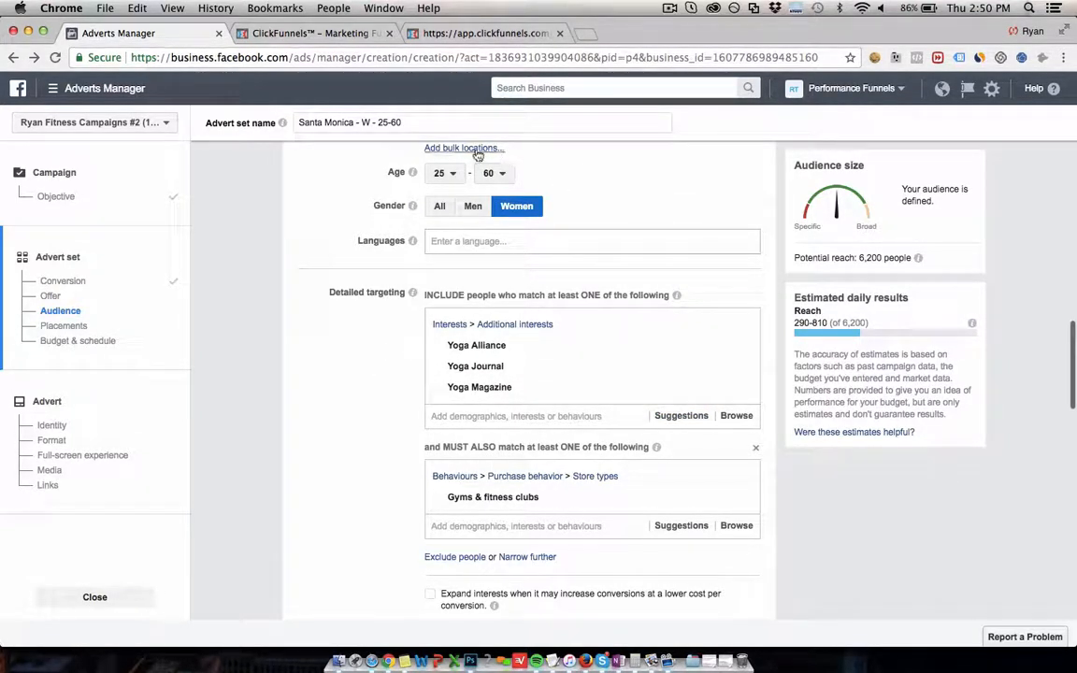
mouse_move(493, 347)
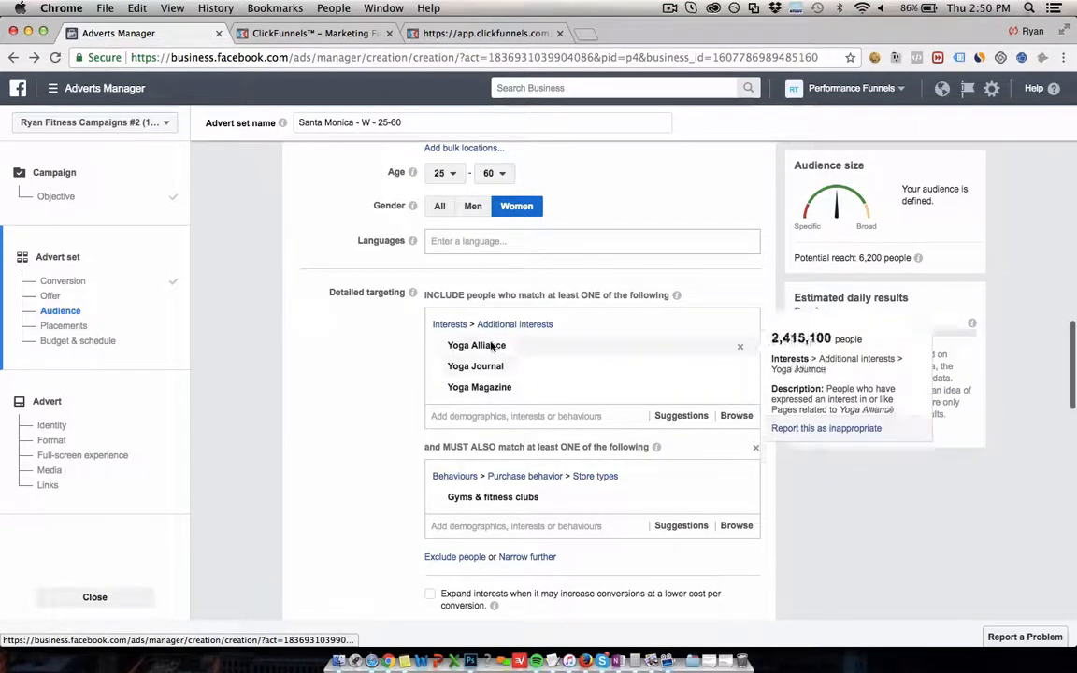
mouse_move(486, 387)
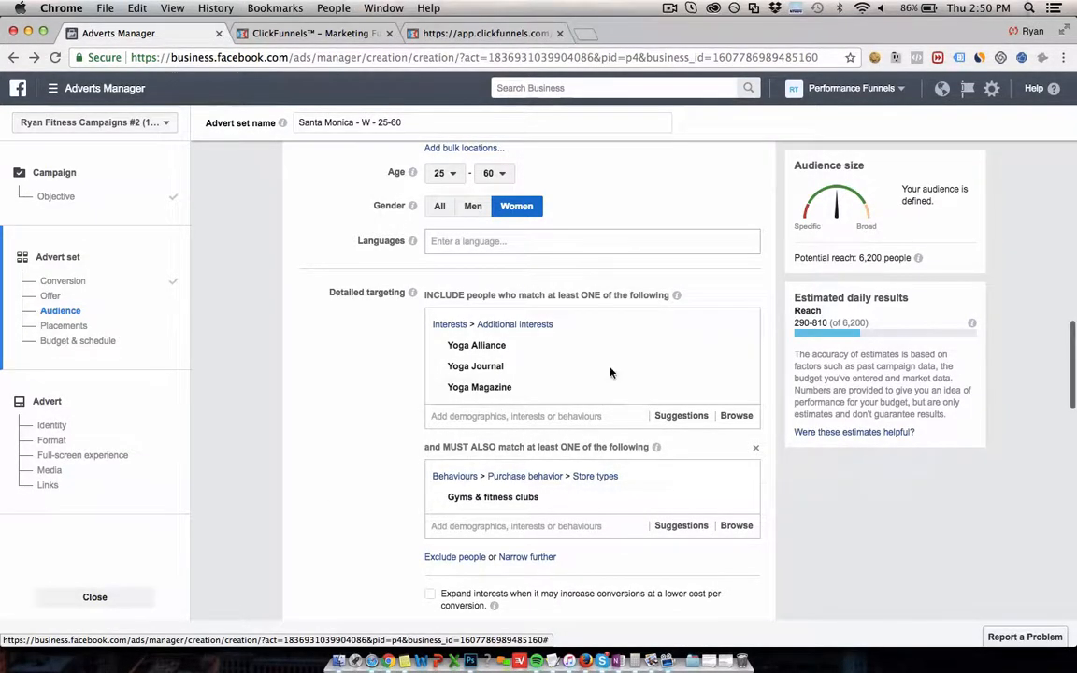
mouse_move(567, 351)
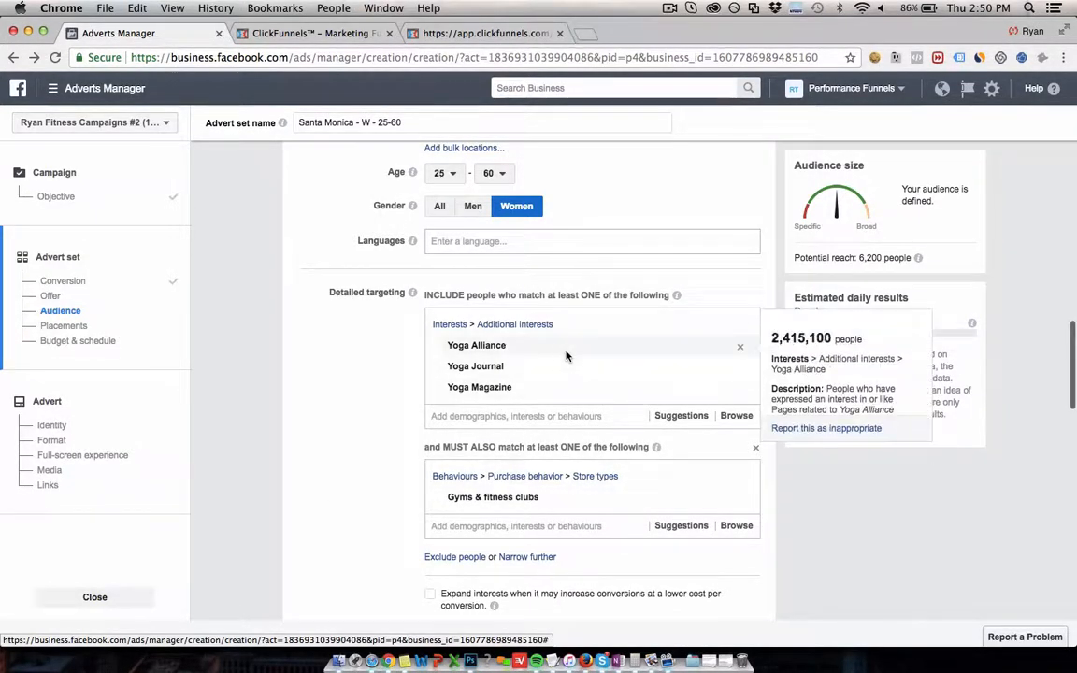
Step: Replace the Yoga Alliance, Yoga Journal and Yoga Magazine interests with the general Yoga interest and check the potential reach
left_click(740, 349)
left_click(740, 349)
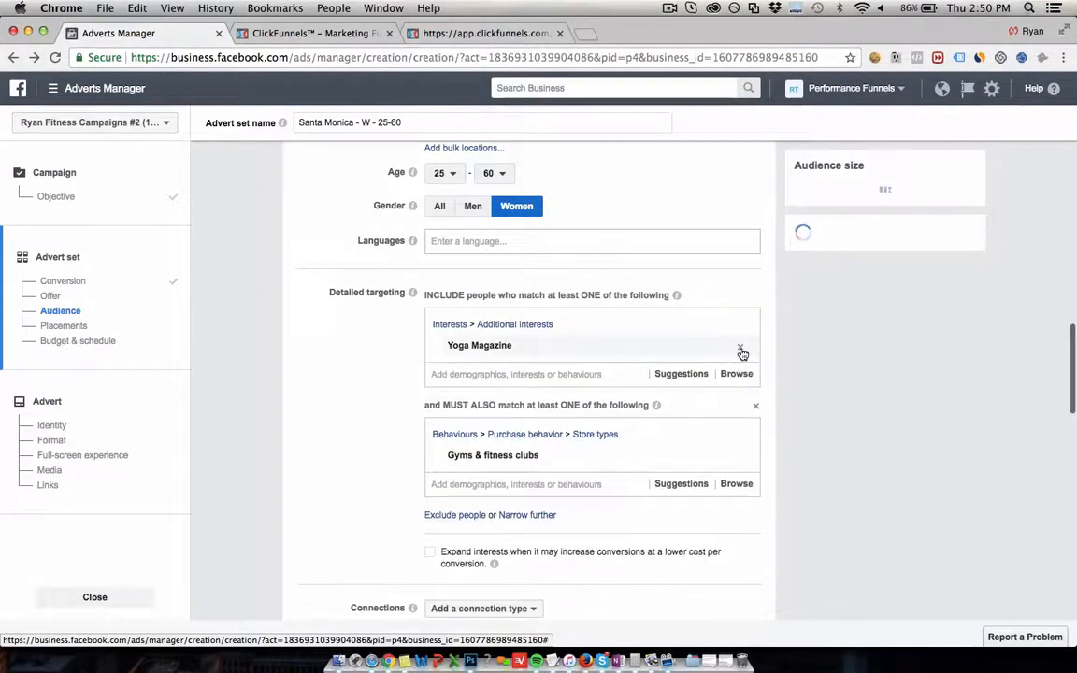
left_click(740, 350)
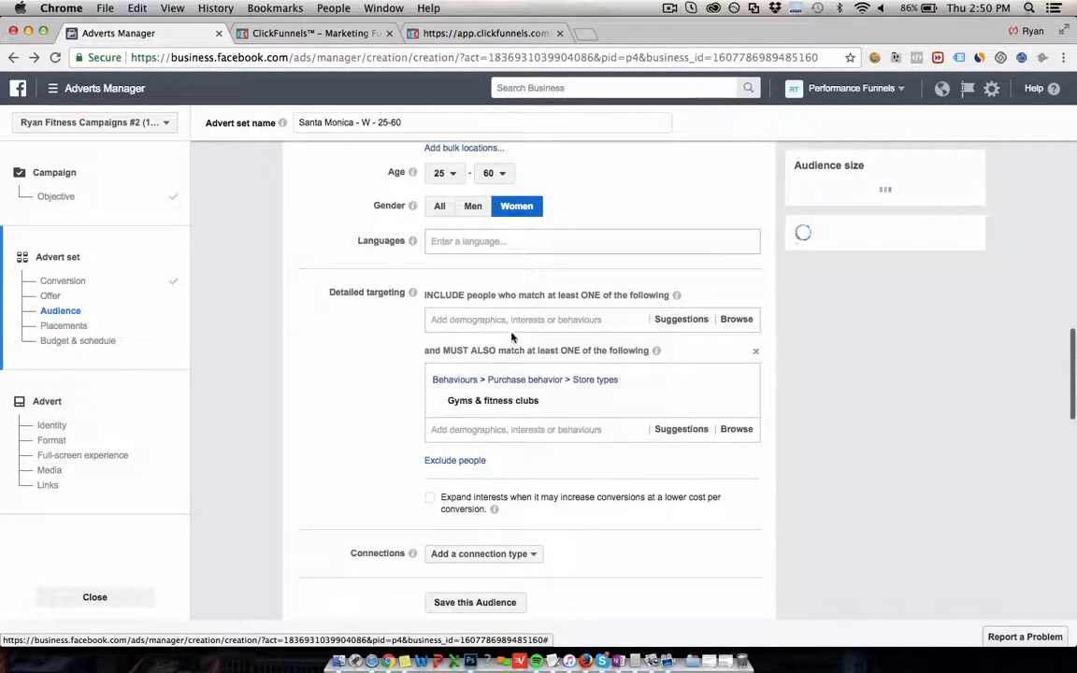
left_click(487, 320)
type("yoga")
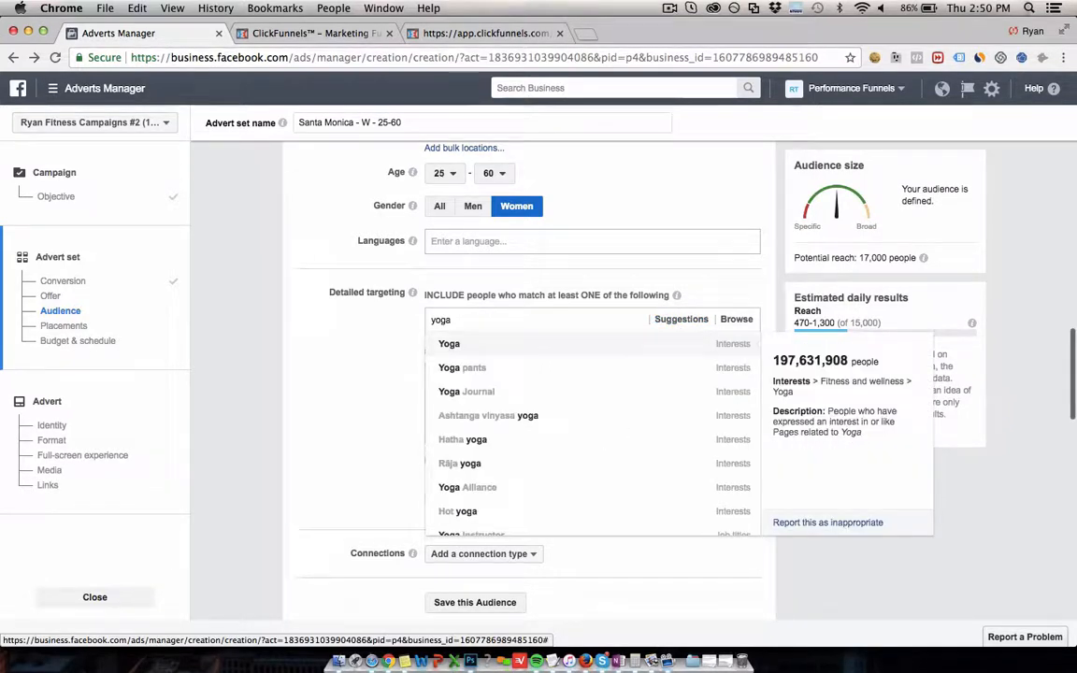
left_click(478, 347)
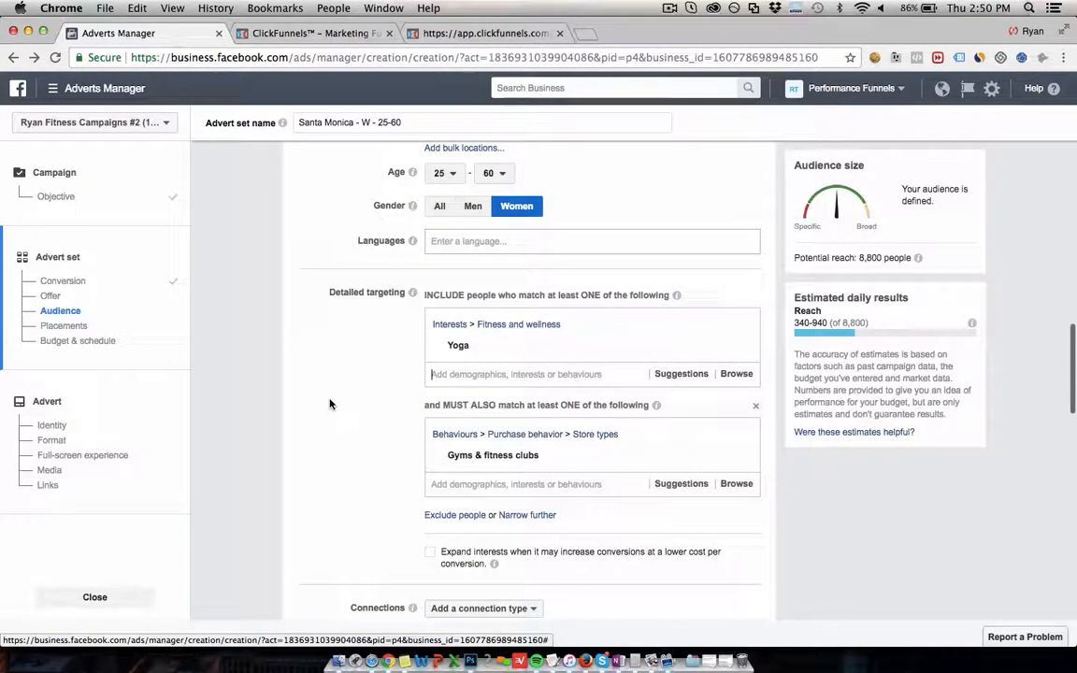
left_click_drag(861, 258, 873, 261)
left_click(873, 260)
mouse_move(469, 358)
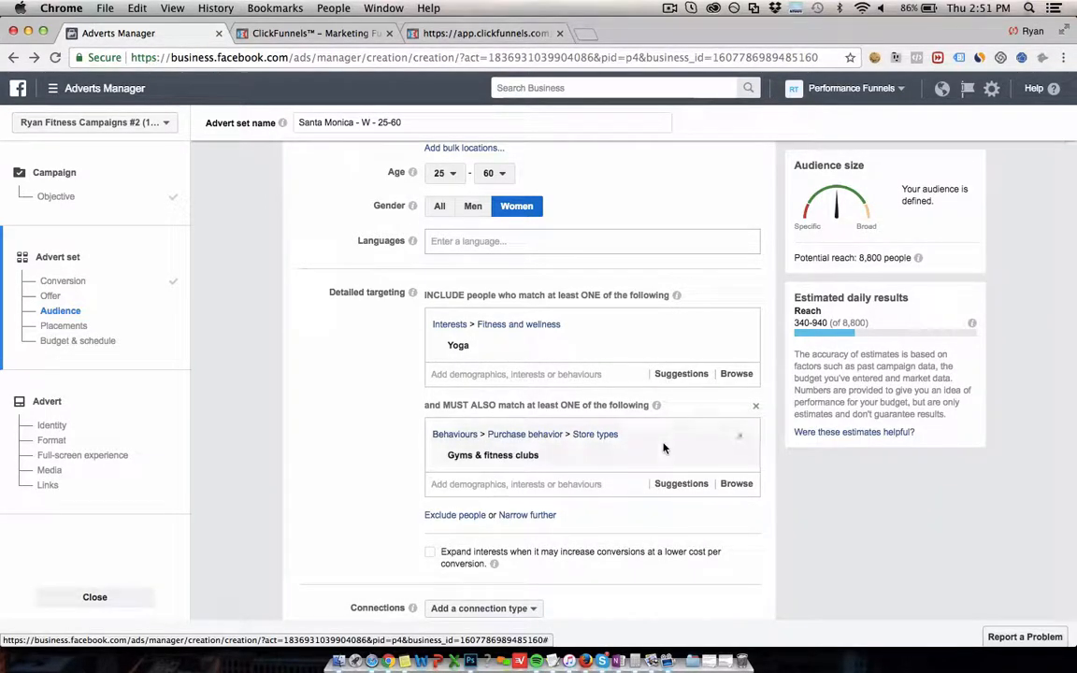
Step: Remove the Gyms & fitness clubs behaviour from the must-also-match condition
scroll(374, 430, "down", 3)
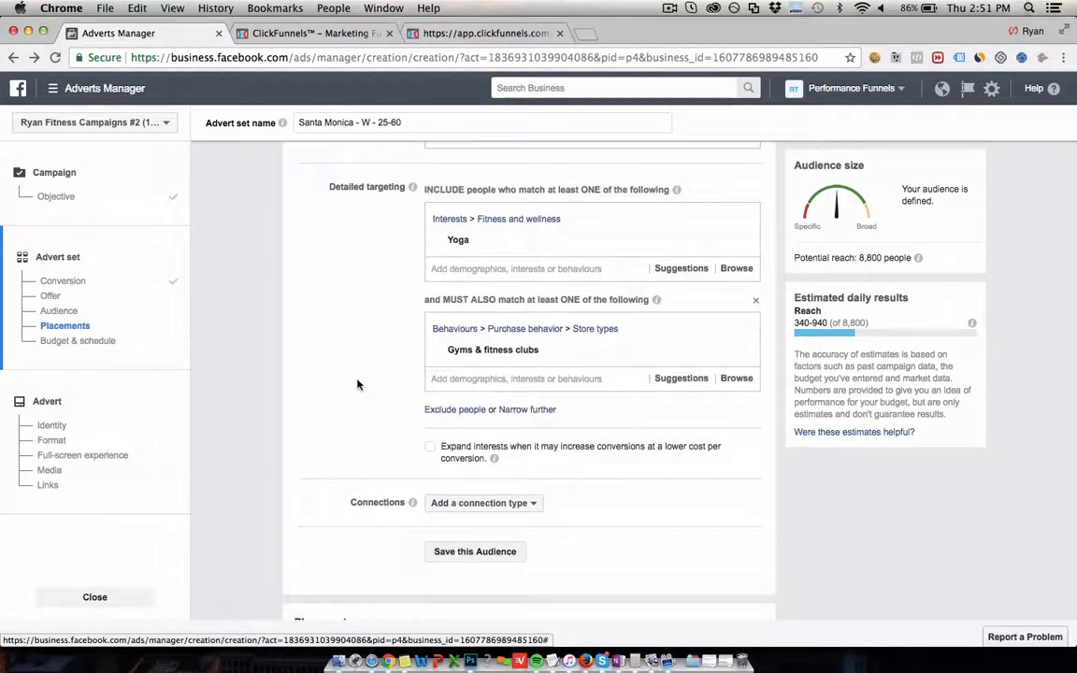
scroll(357, 384, "up", 1)
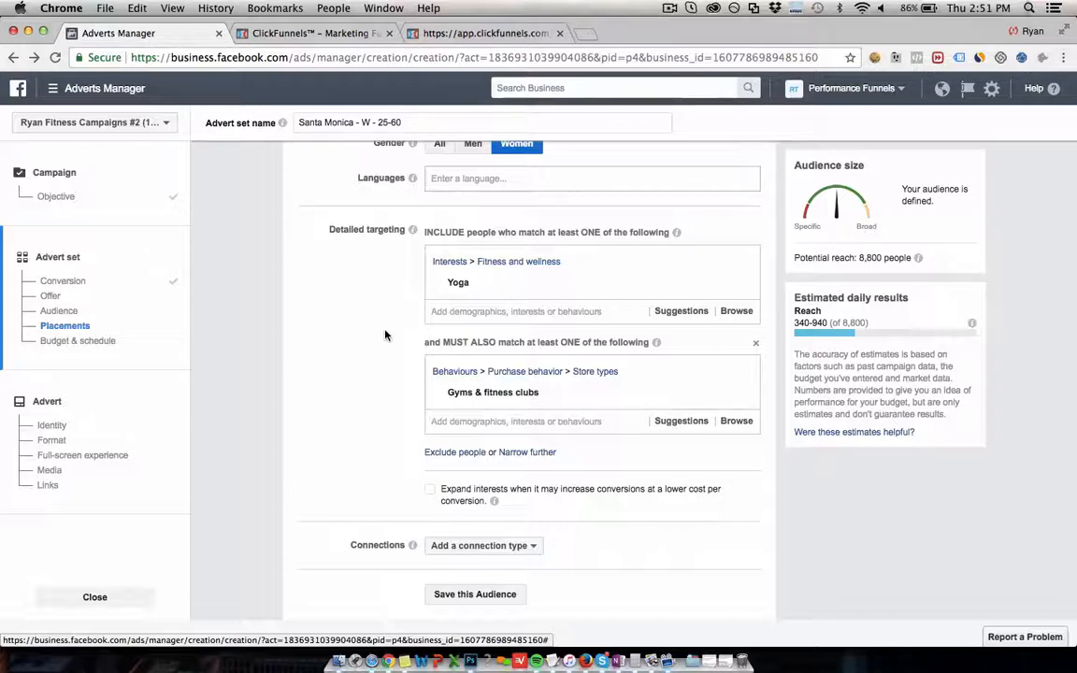
left_click(739, 372)
mouse_move(629, 283)
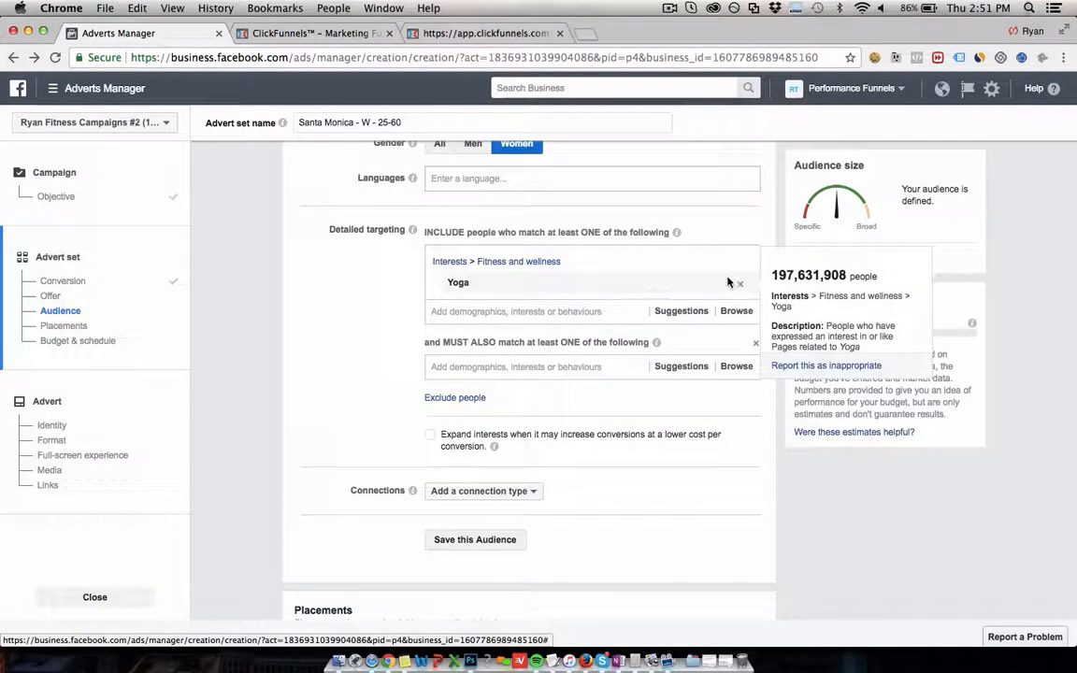
Step: Replace the Yoga interest in the included detailed targeting with the Yoga.com interest
left_click(533, 310)
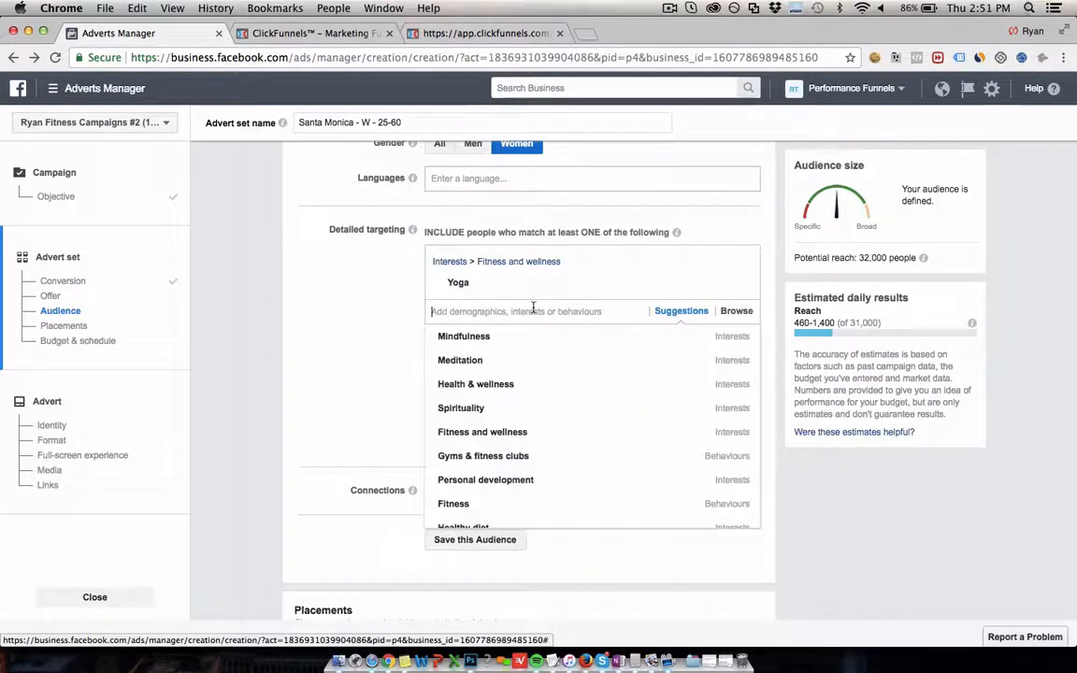
type("yoga.com")
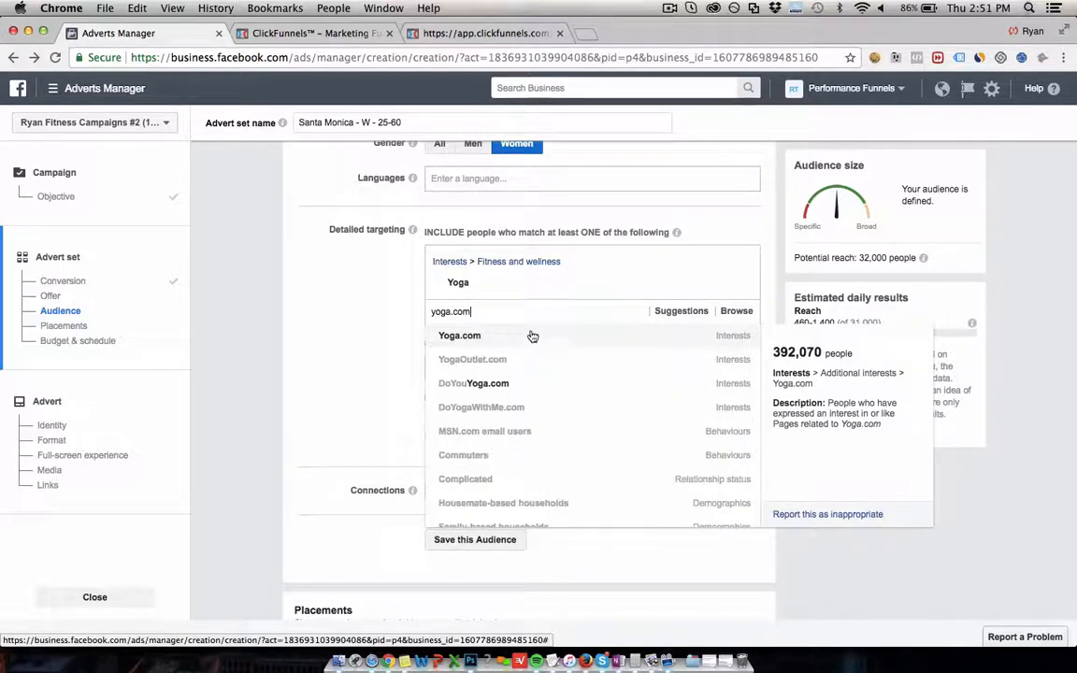
left_click(598, 334)
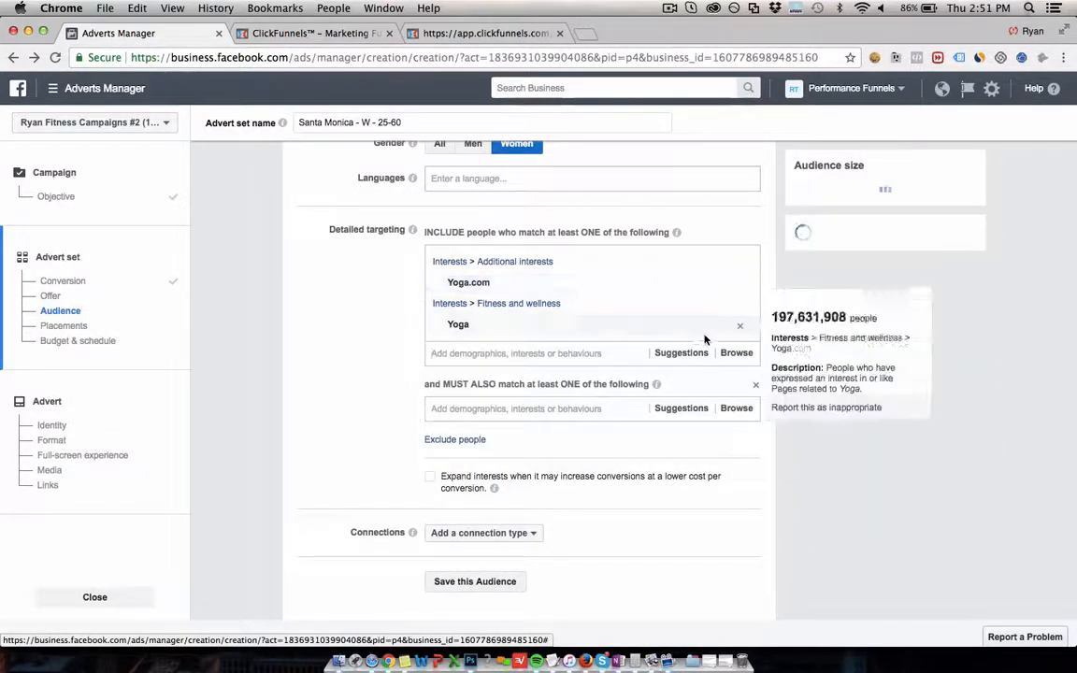
left_click(740, 326)
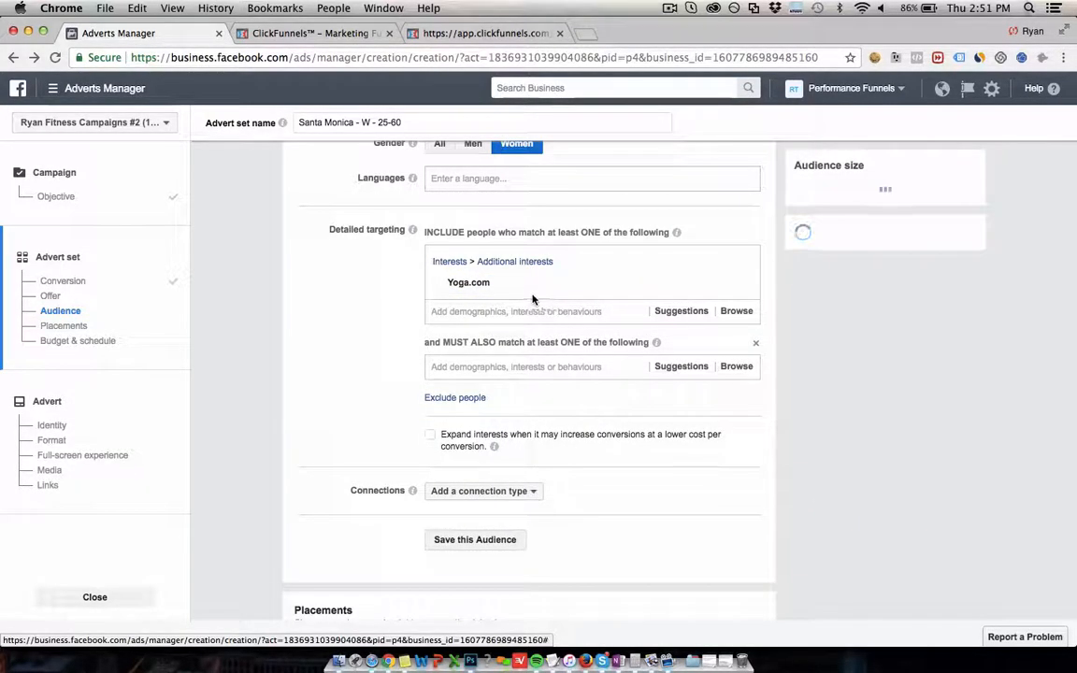
Step: Add the suggested DoYouYoga.com and Yoga Today interests alongside Yoga.com
left_click(484, 311)
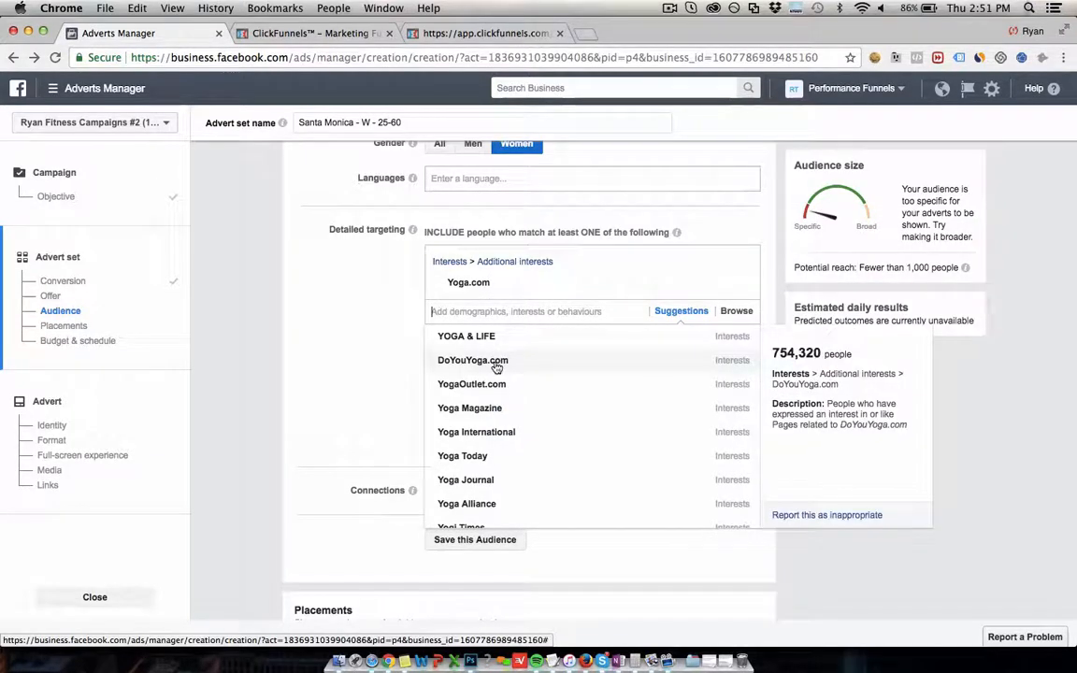
left_click(566, 363)
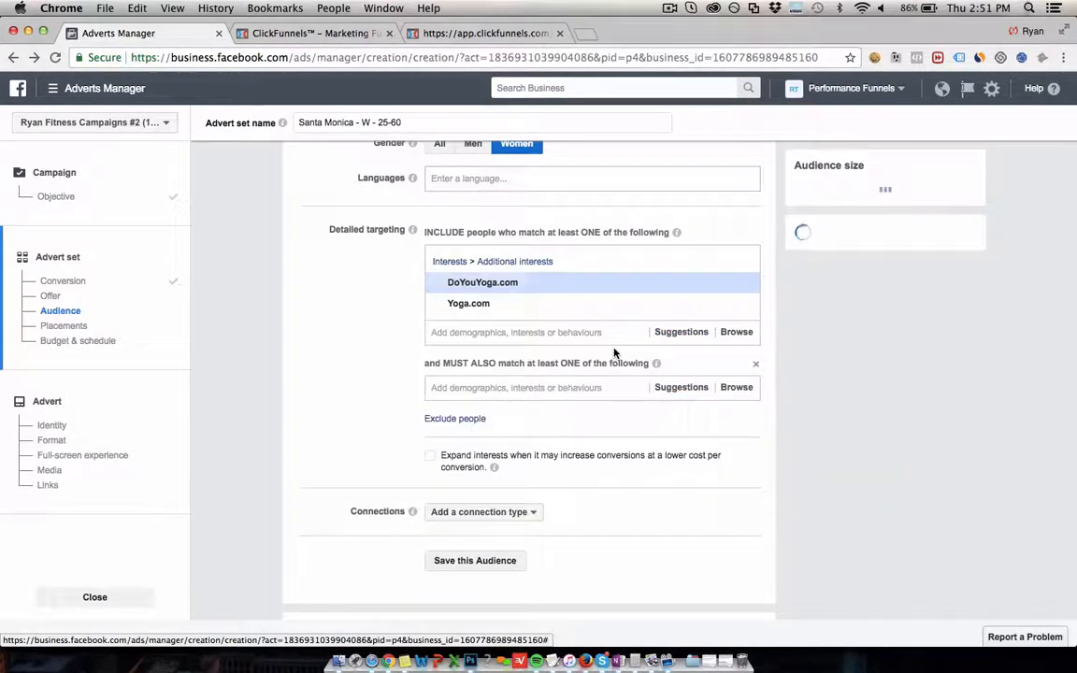
left_click(502, 334)
left_click(479, 455)
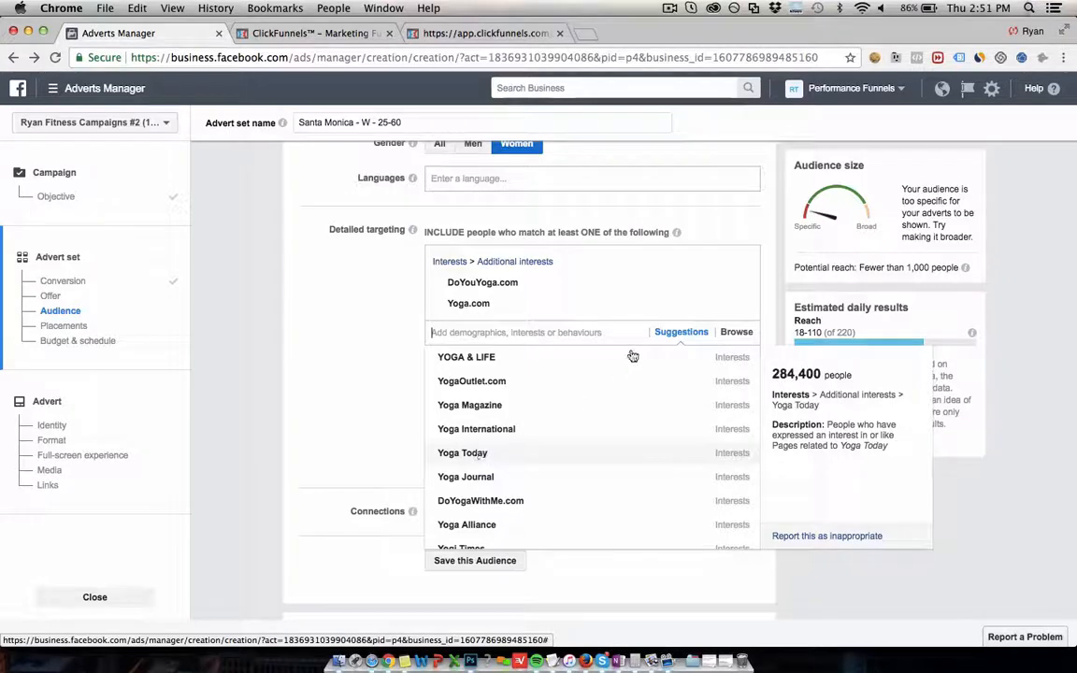
Step: Add the suggested YogaOutlet.com interest to the included detailed targeting and look through the remaining yoga suggestions
left_click(534, 353)
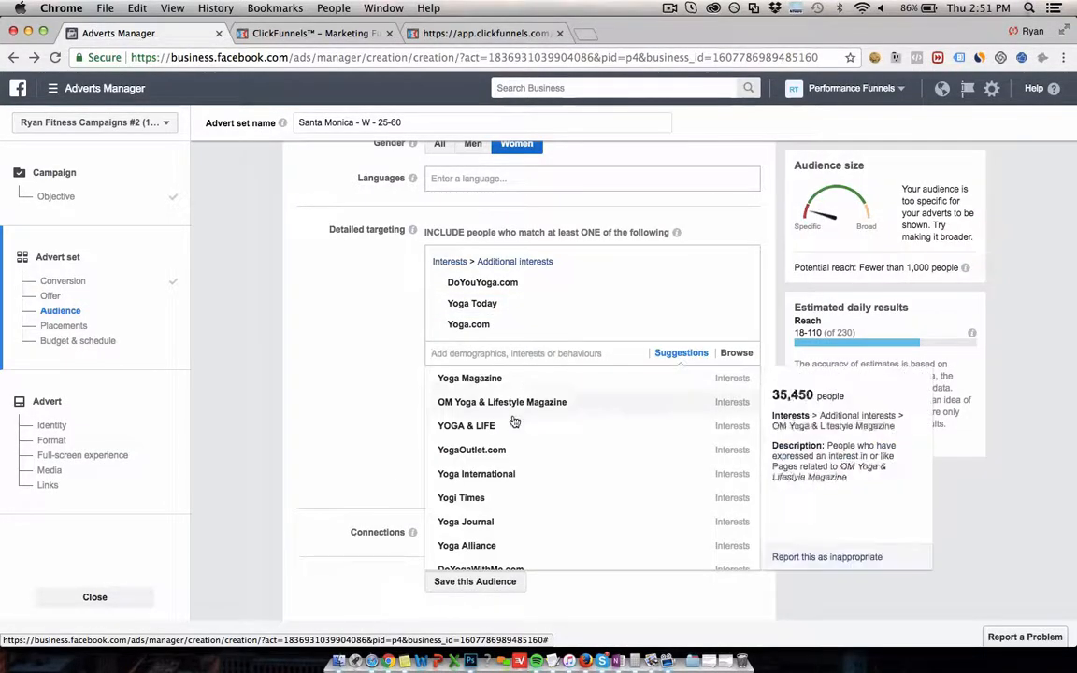
left_click(472, 449)
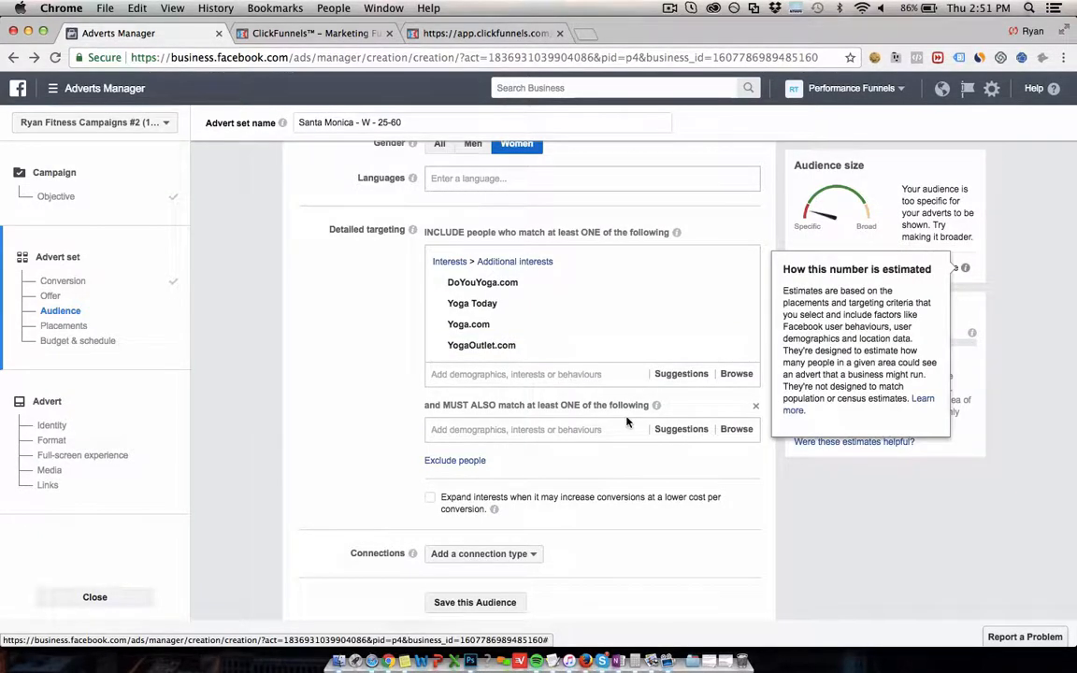
left_click(498, 374)
scroll(534, 484, "down", 3)
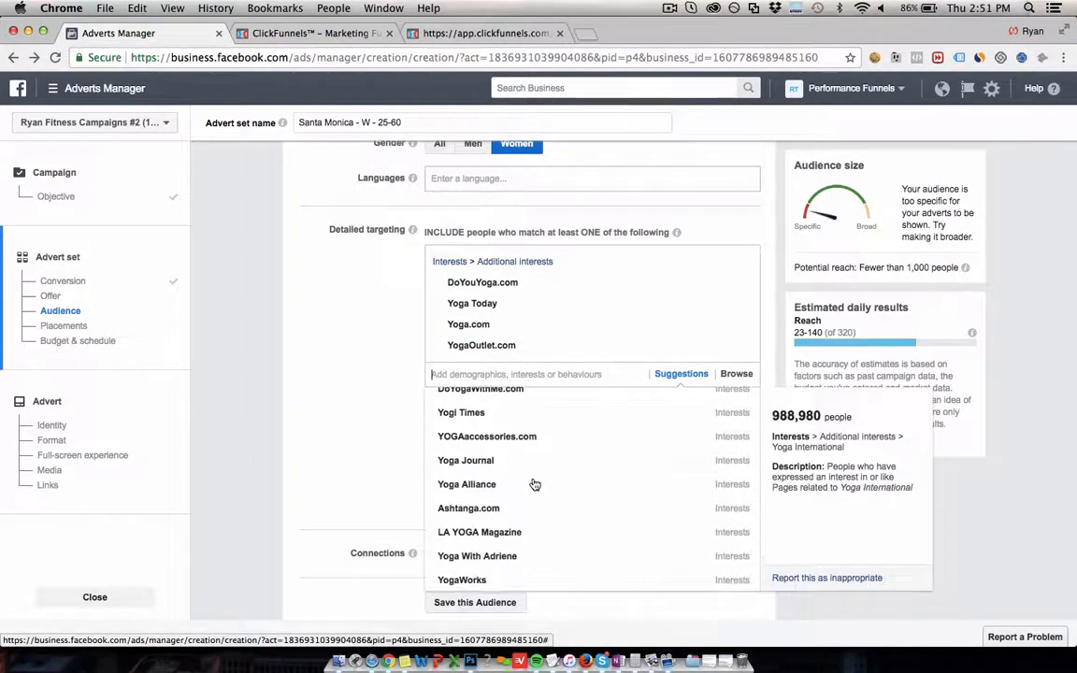
scroll(592, 504, "down", 3)
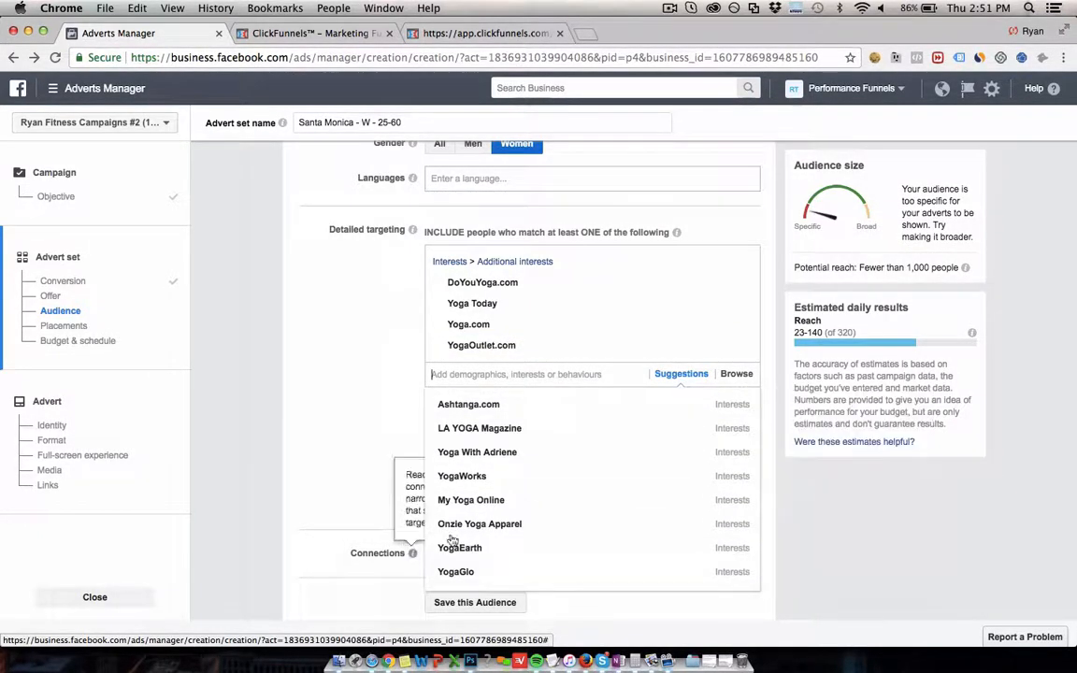
left_click(377, 448)
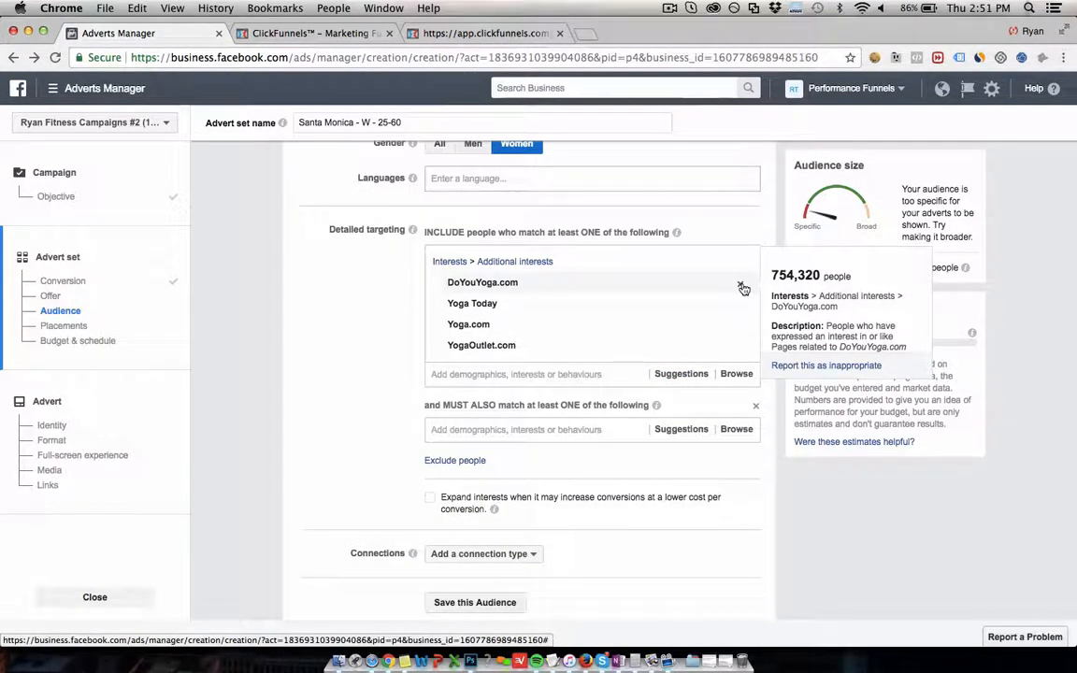
Step: Remove the DoYouYoga.com, Yoga Today, Yoga.com and YogaOutlet.com interests from the included detailed targeting
left_click(741, 285)
left_click(741, 285)
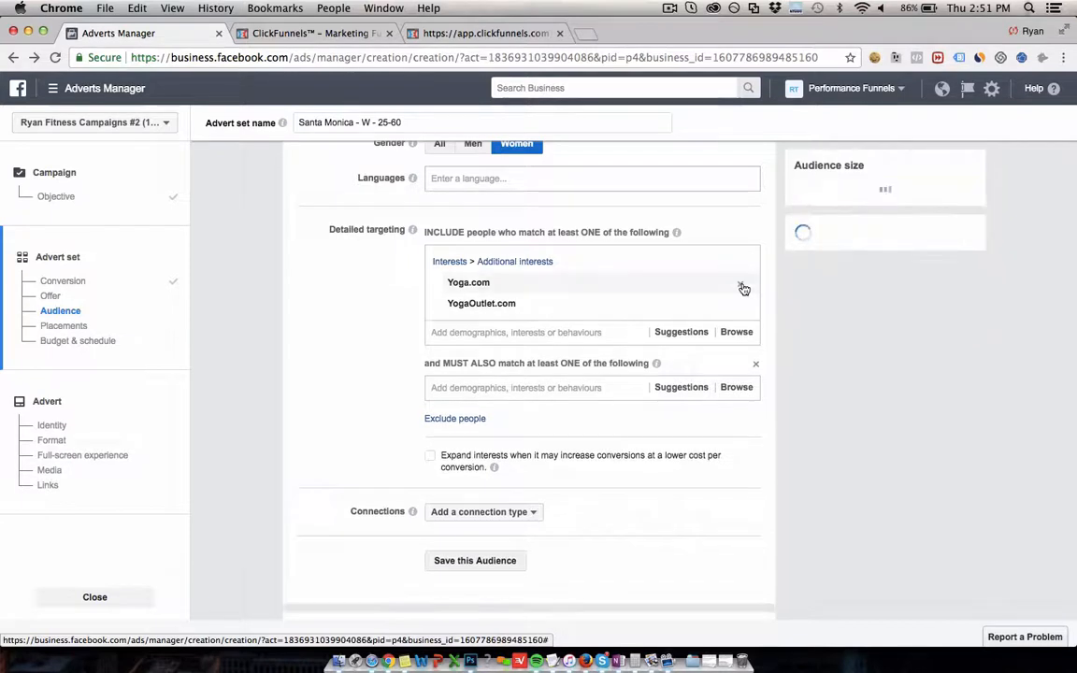
left_click(741, 285)
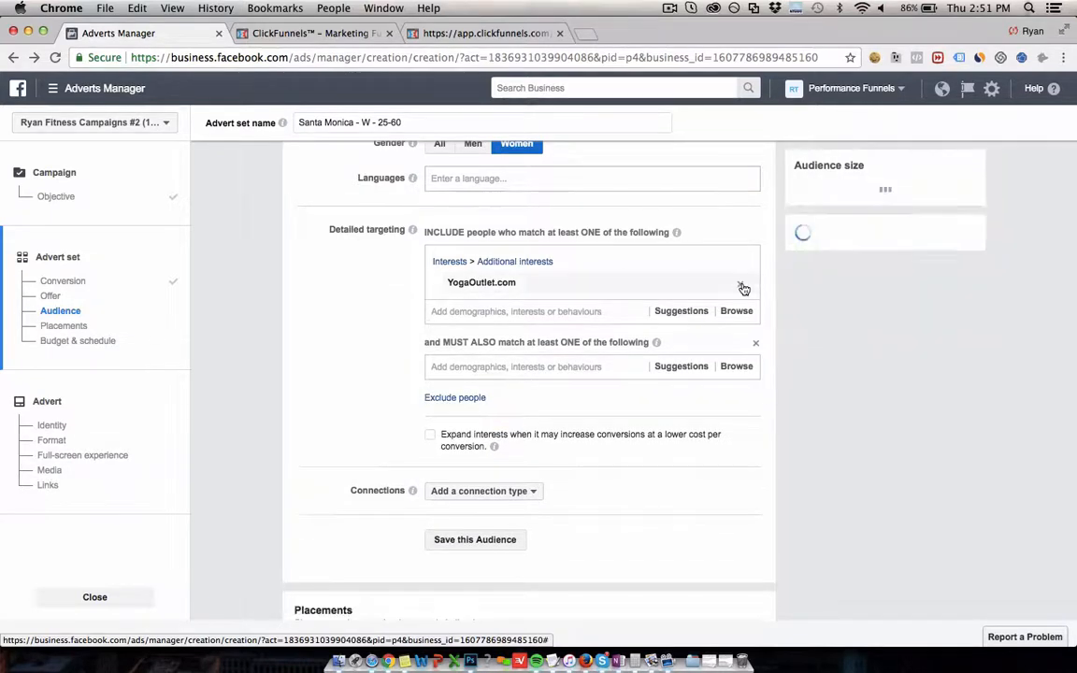
left_click(610, 310)
mouse_move(738, 287)
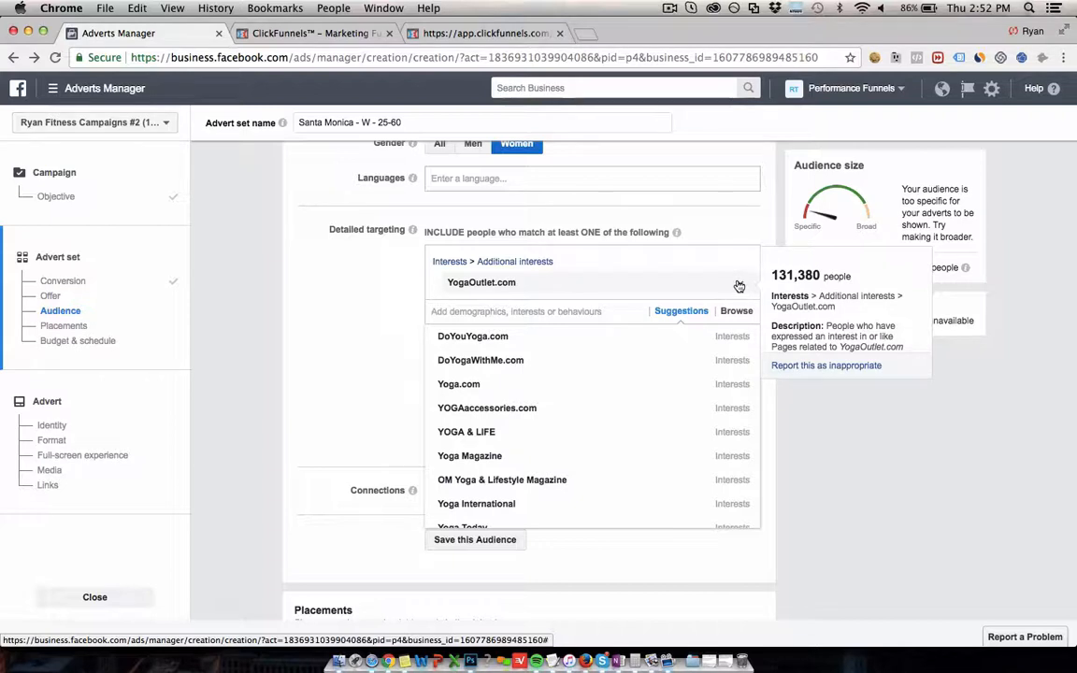
left_click(738, 285)
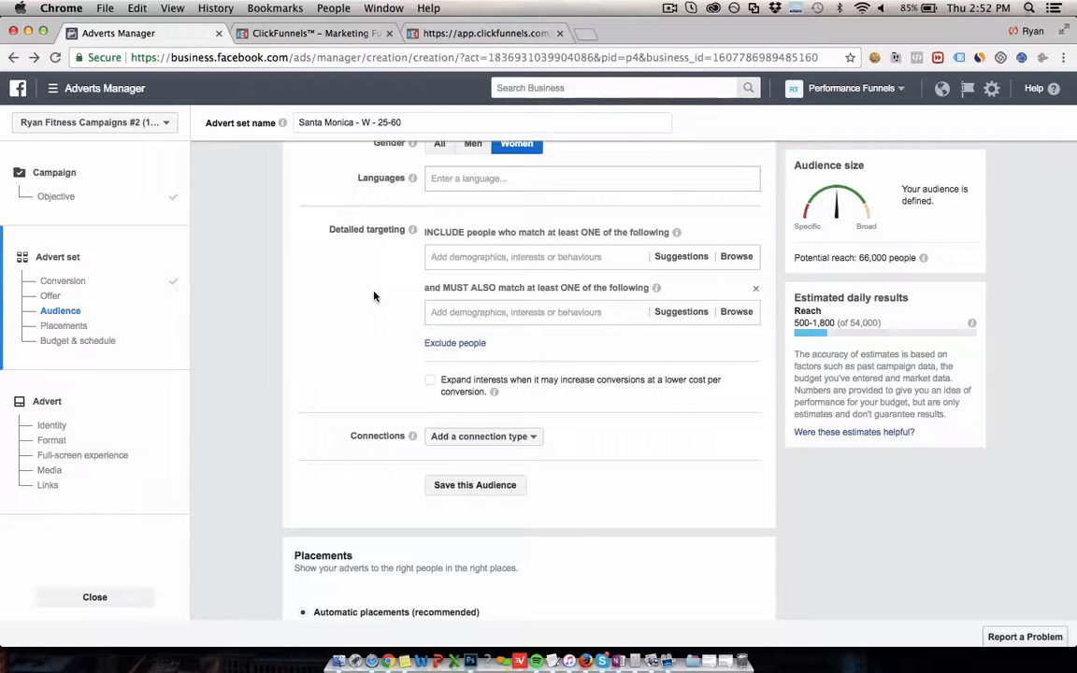
Step: Review the advert set's audience settings and check the 30-day yoga offer's funnel step and landing page in ClickFunnels
scroll(374, 297, "up", 1)
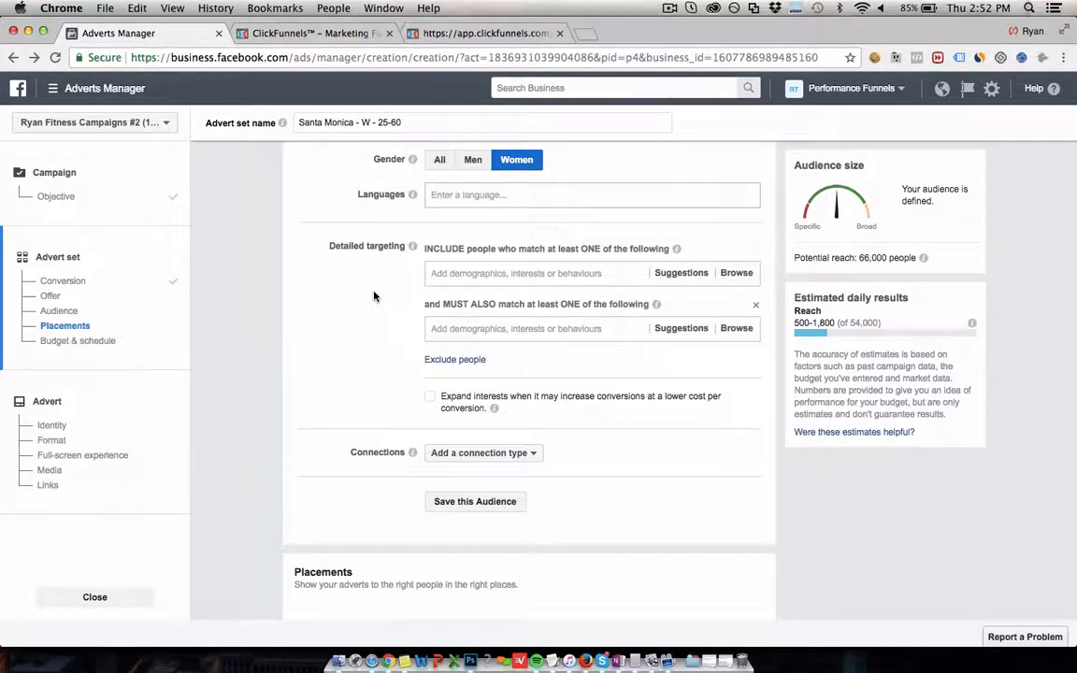
scroll(374, 296, "up", 5)
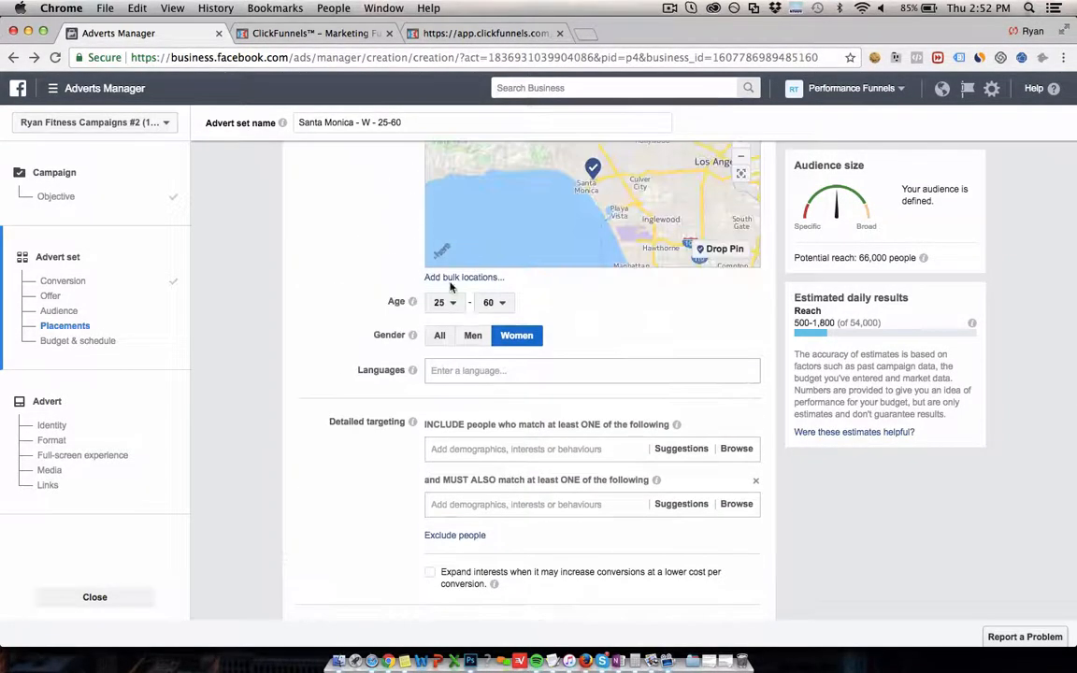
scroll(324, 500, "down", 3)
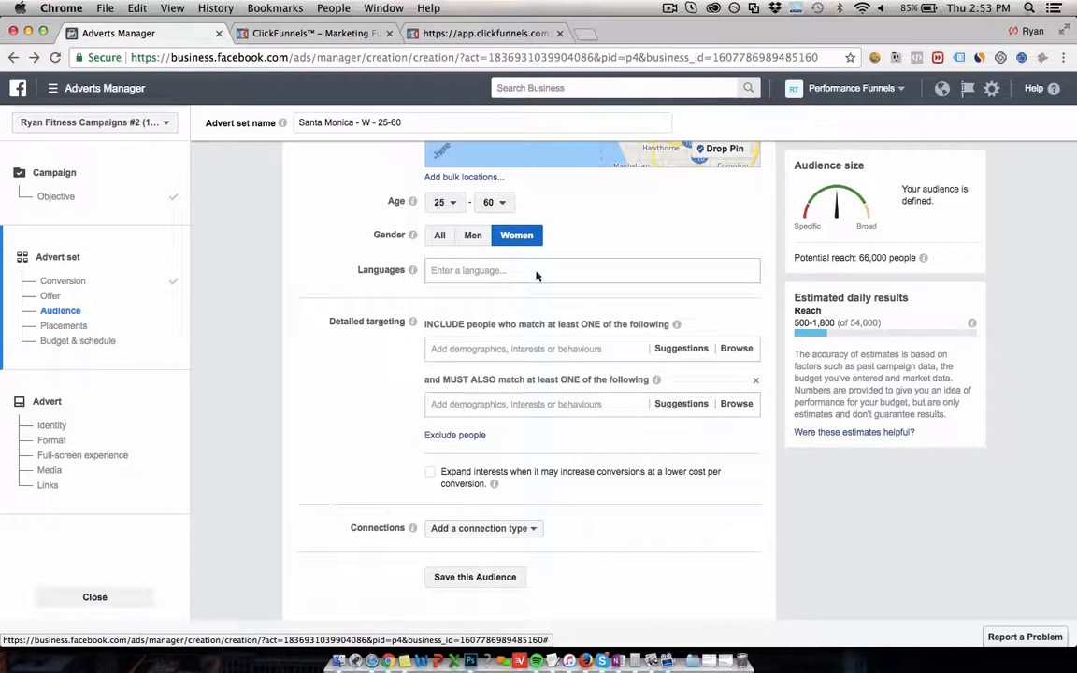
scroll(366, 390, "down", 1)
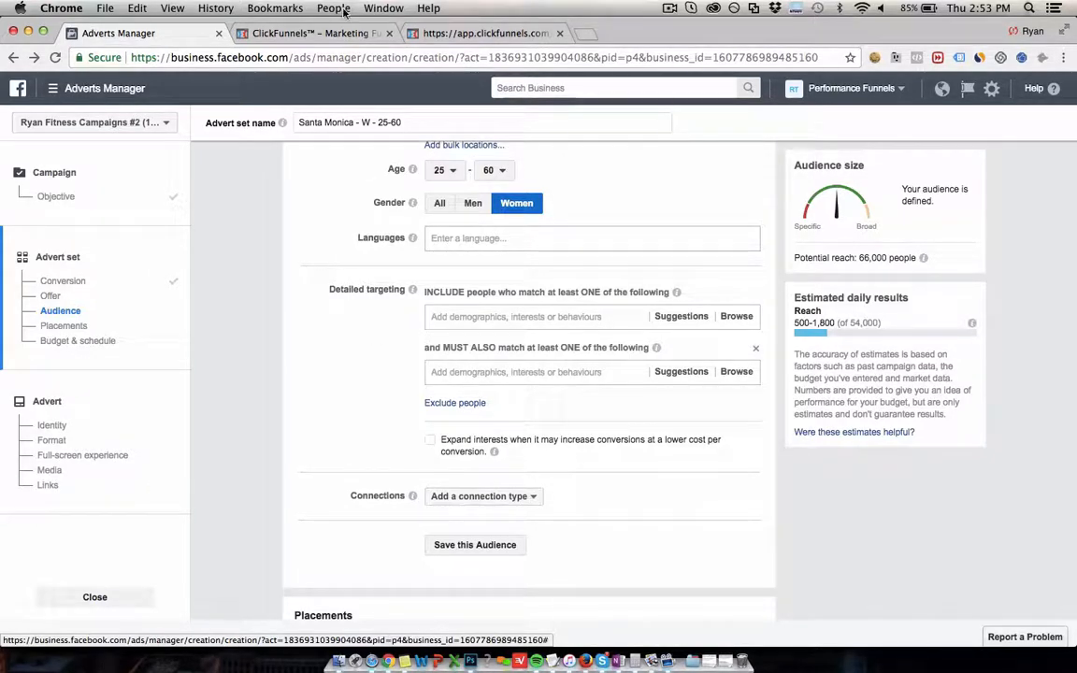
left_click(284, 35)
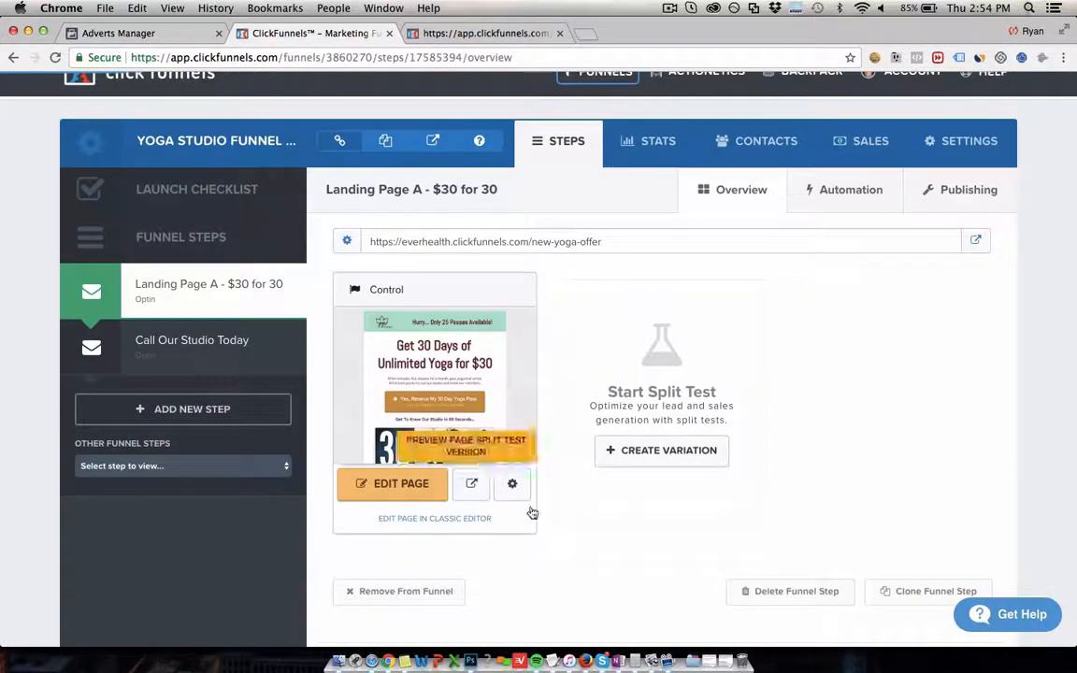
left_click(463, 36)
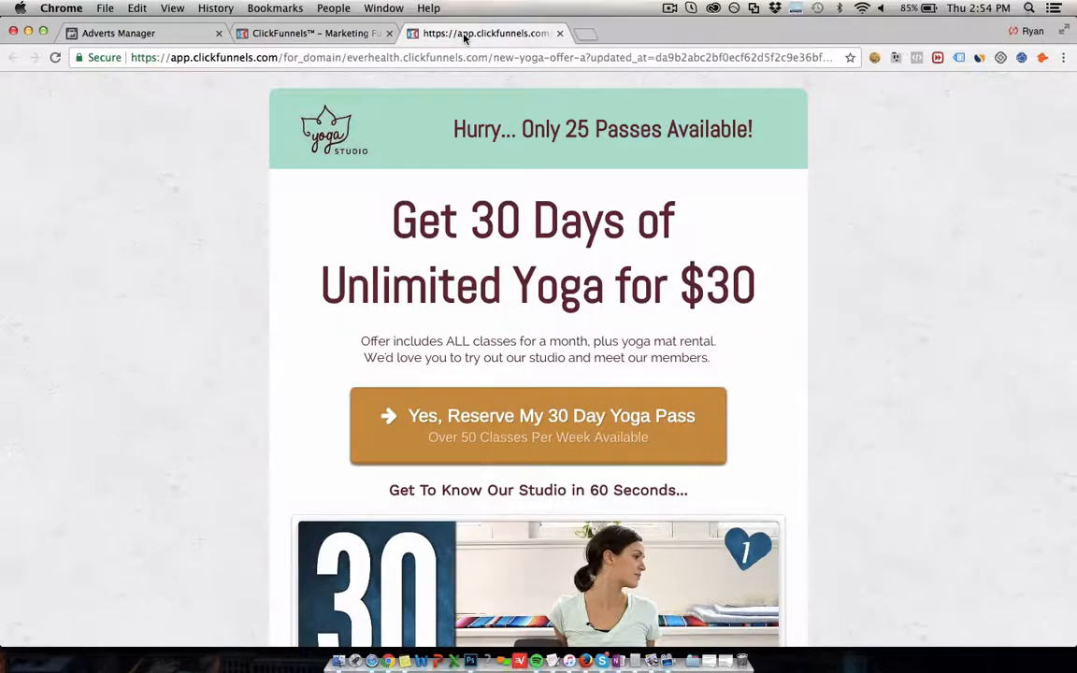
left_click(378, 38)
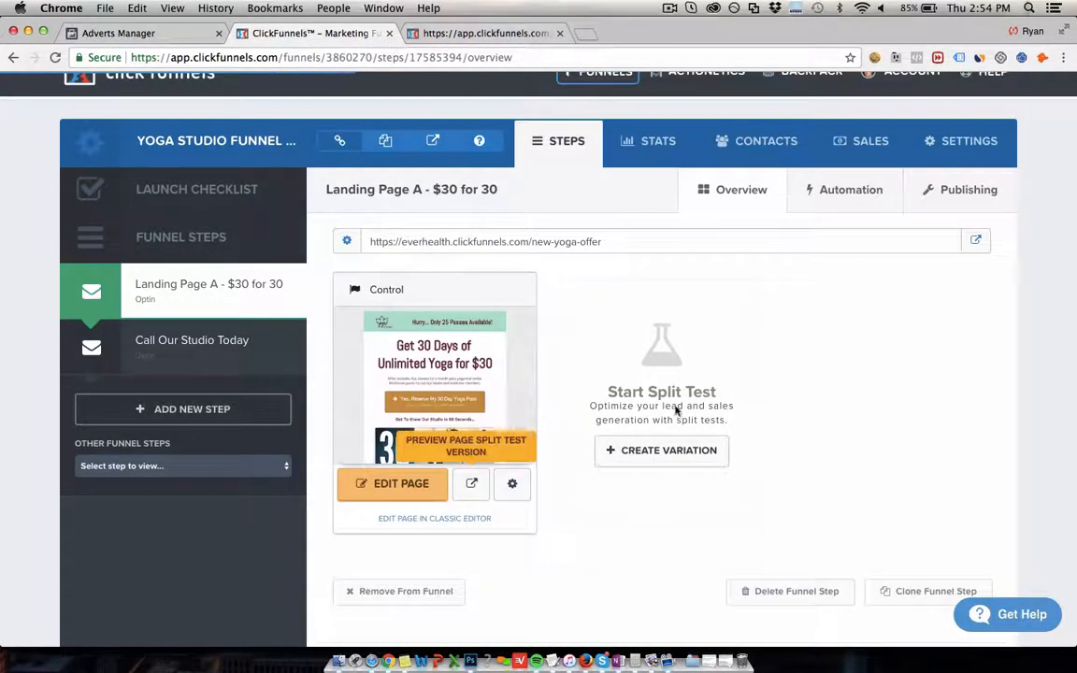
left_click(187, 32)
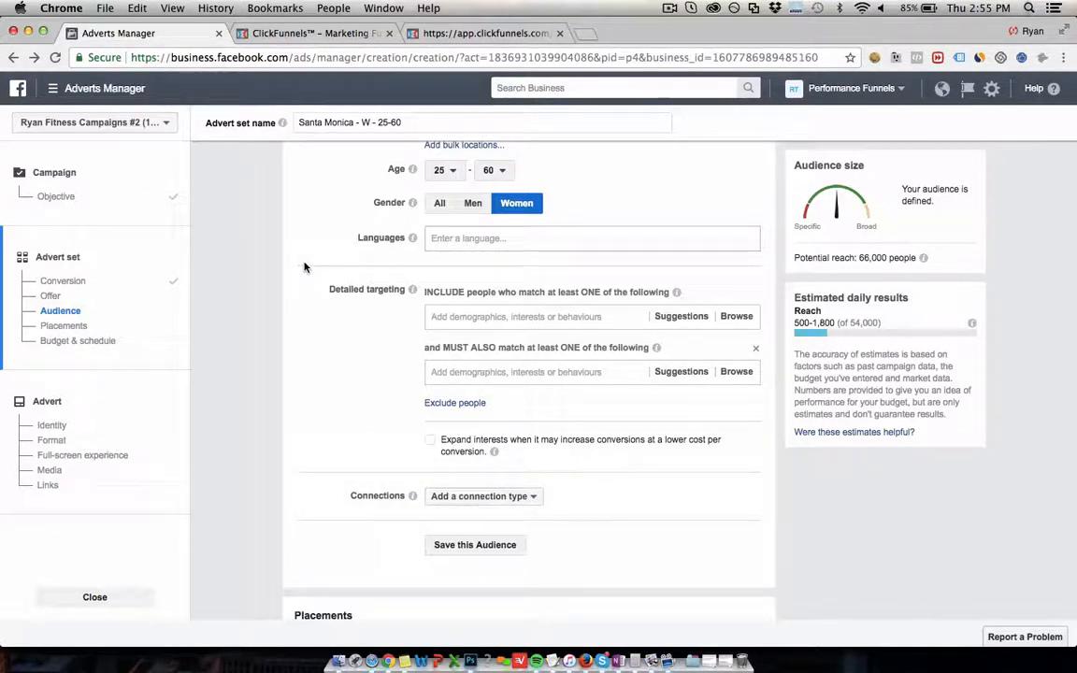
left_click(669, 8)
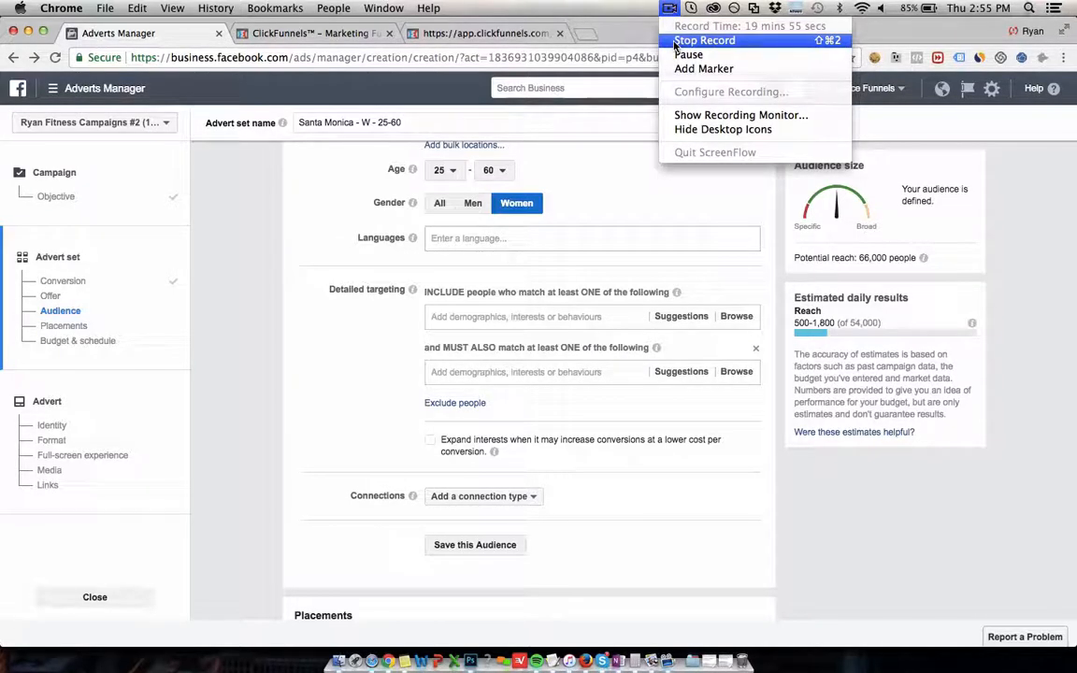